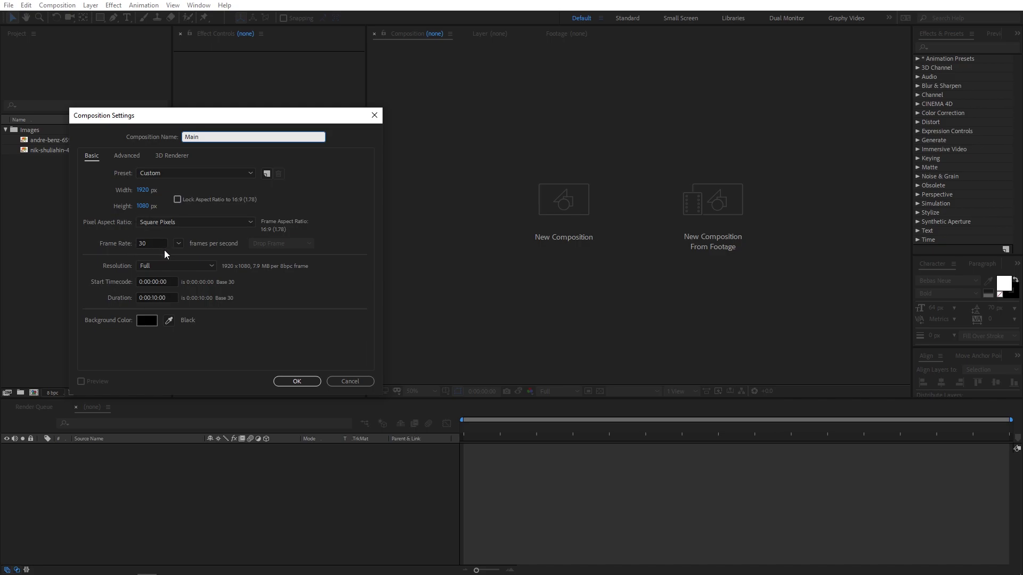
Create the 1920 x 1080, 30 fps, 10-second composition Main and add nik-shuliahin-423834-unsplash.jpg to it
left_click(301, 382)
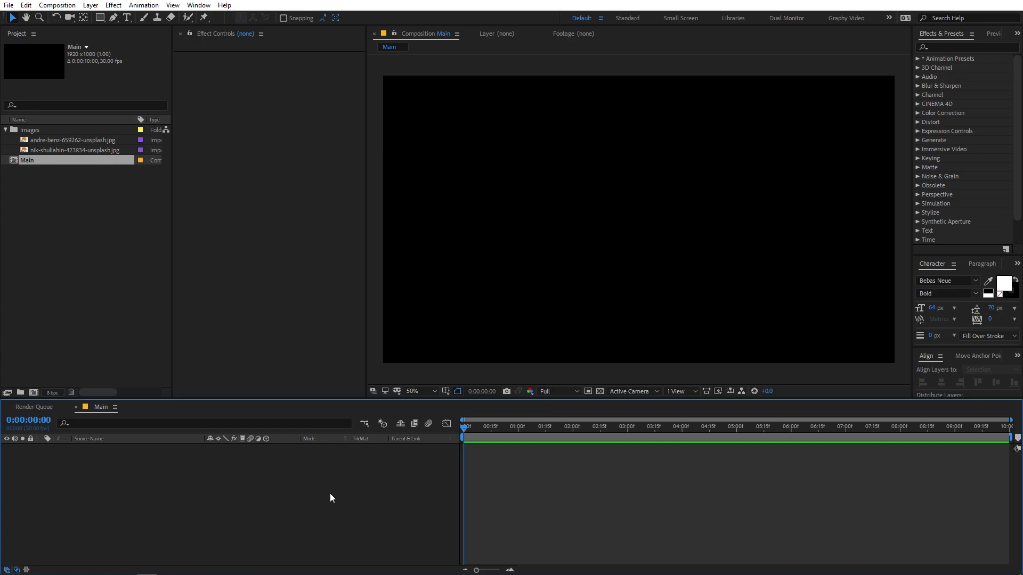
left_click(68, 222)
left_click(59, 150)
left_click_drag(63, 147, 104, 455)
Scale the nik-shuliahin image layer to 62.4% and cut off the part after 0:00:02:01
key("s")
left_click_drag(222, 465, 48, 495)
key("ctrl+shift+d")
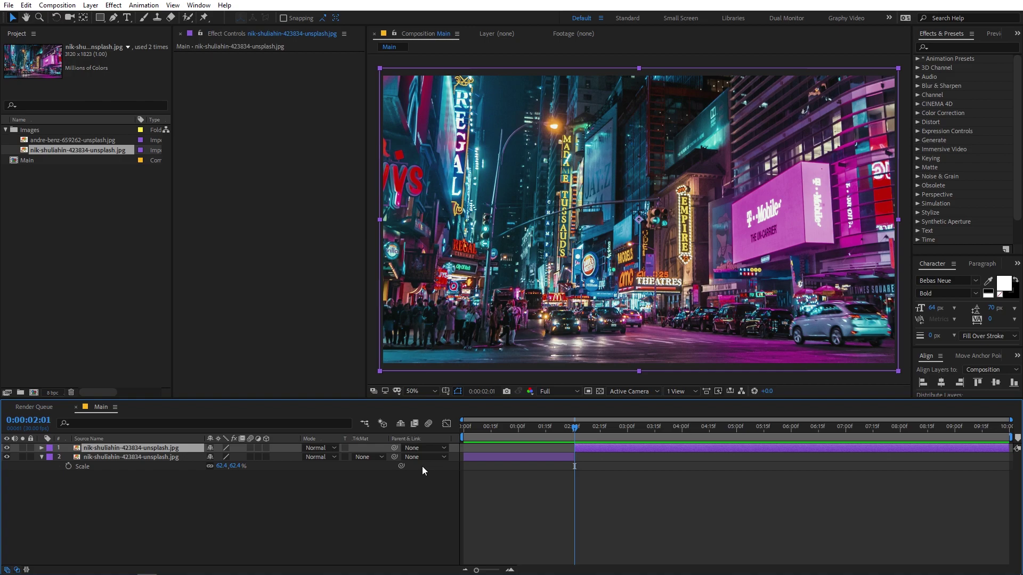
key("Delete")
Add andre-benz-659262-unsplash.jpg to the composition starting at 0:00:02:01 and scale it to 44.6%
left_click_drag(72, 140, 155, 453)
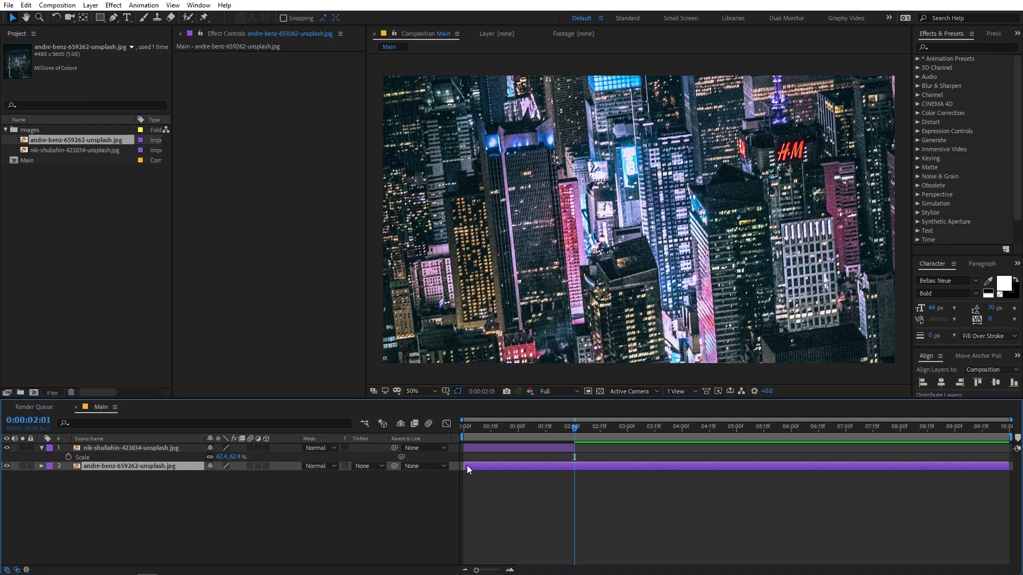
left_click_drag(468, 467, 577, 467)
key("s")
left_click_drag(231, 480, 69, 505)
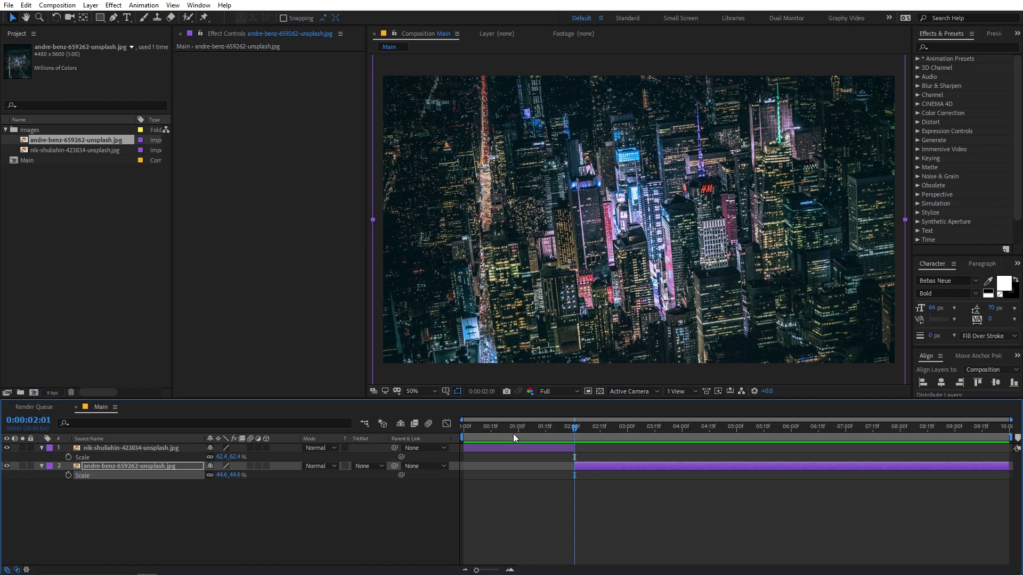
Move the nik-shuliahin layer below the andre-benz layer and collapse the Scale properties of both layers
left_click_drag(191, 449, 177, 475)
left_click_drag(557, 427, 608, 436)
left_click(206, 495)
key("s")
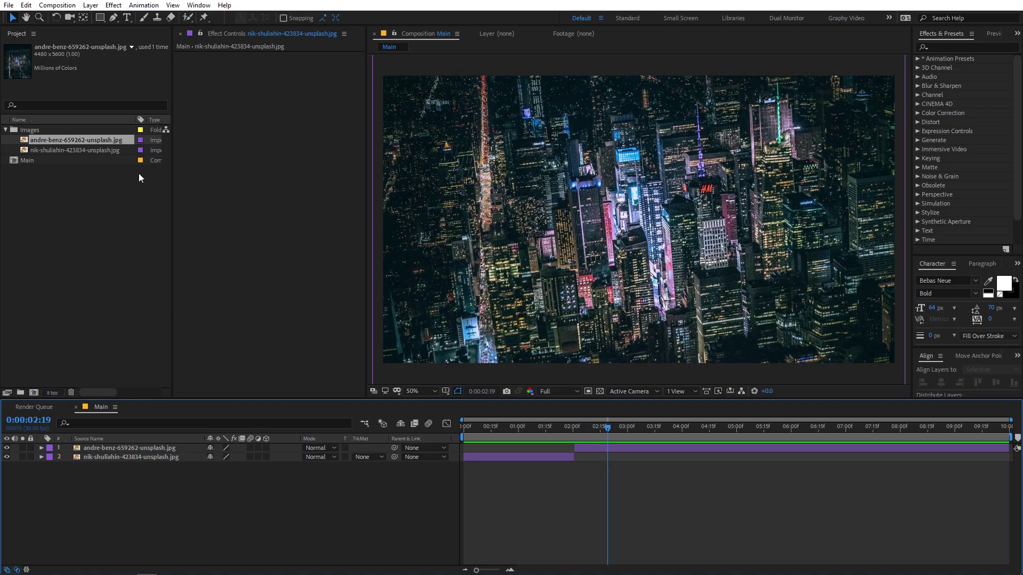
Add an adjustment layer above both images and change its label color to Red
left_click(91, 5)
mouse_move(107, 17)
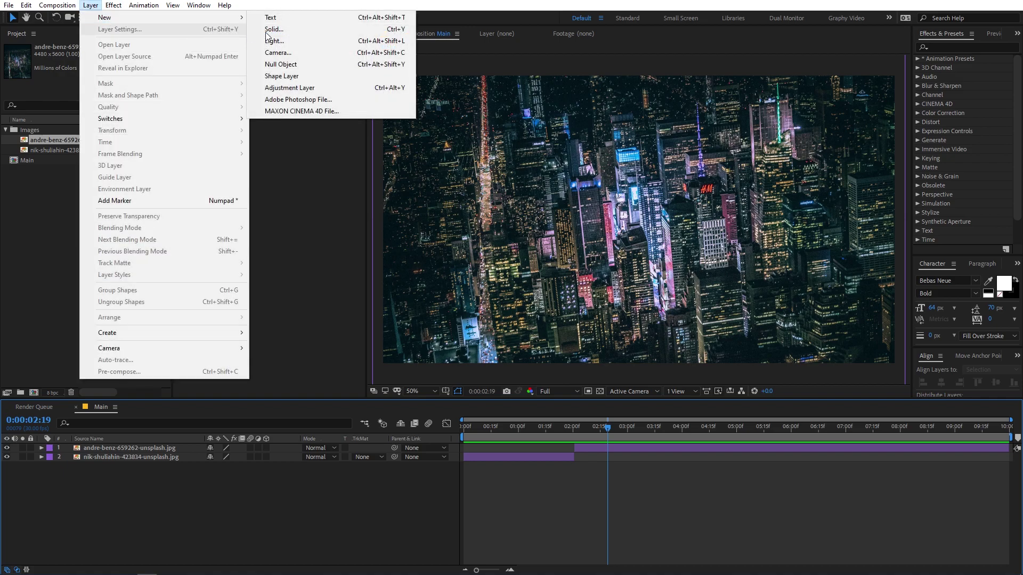
left_click(284, 90)
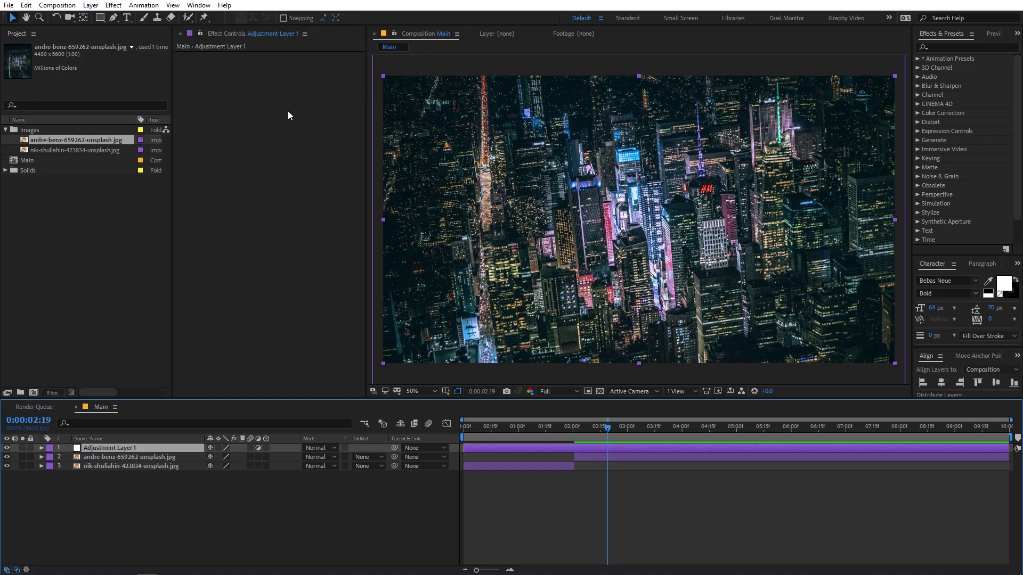
left_click(50, 448)
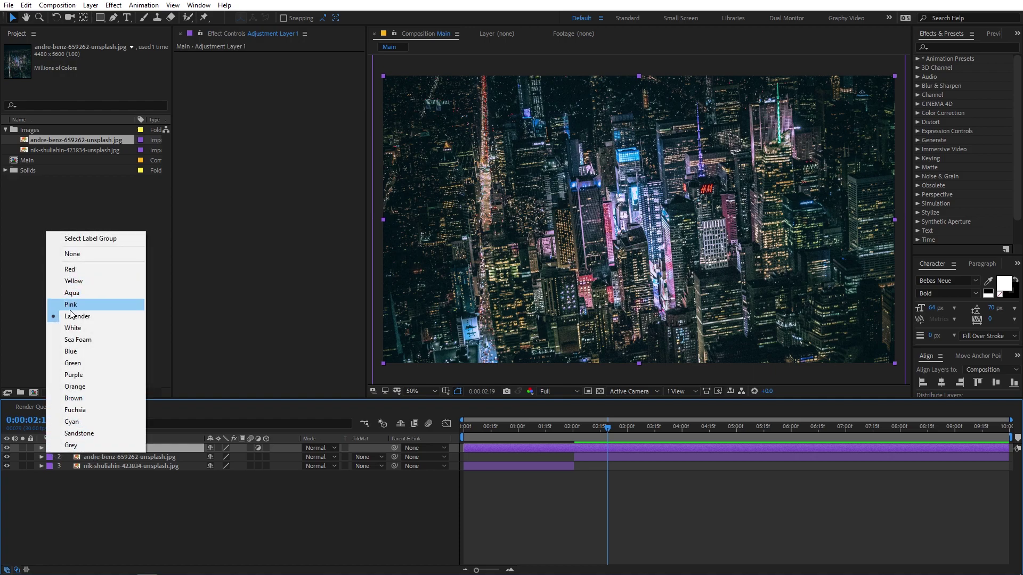
left_click(72, 269)
Split the adjustment layer at the cut between the two images, 0:00:02:01
left_click_drag(596, 426, 574, 439)
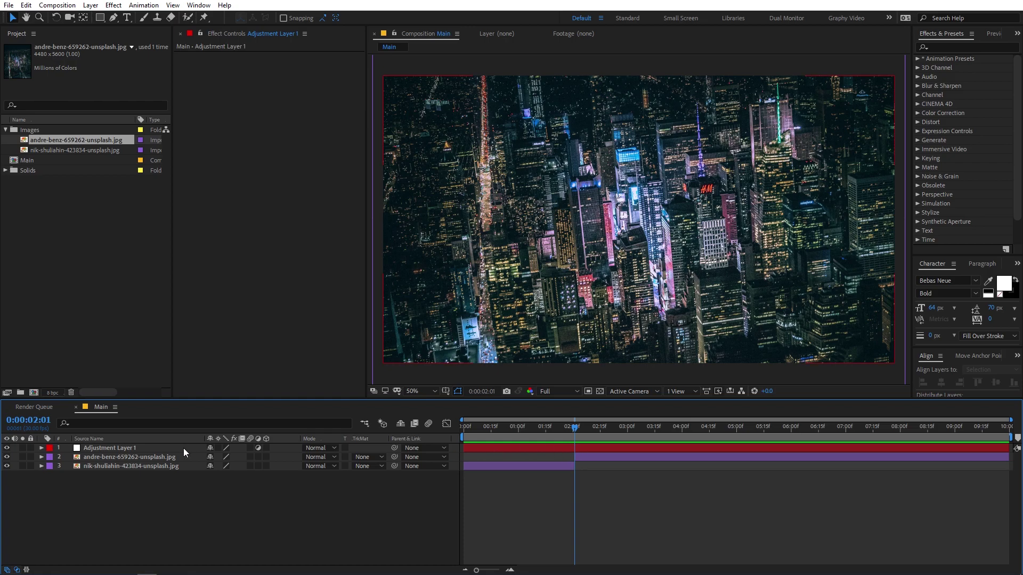
left_click(133, 449)
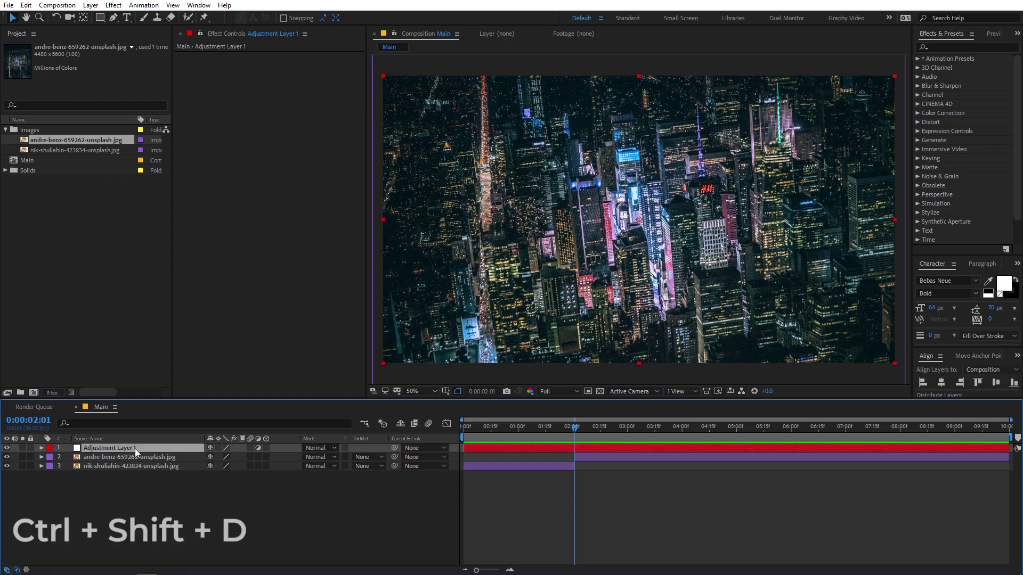
key("ctrl+shift+d")
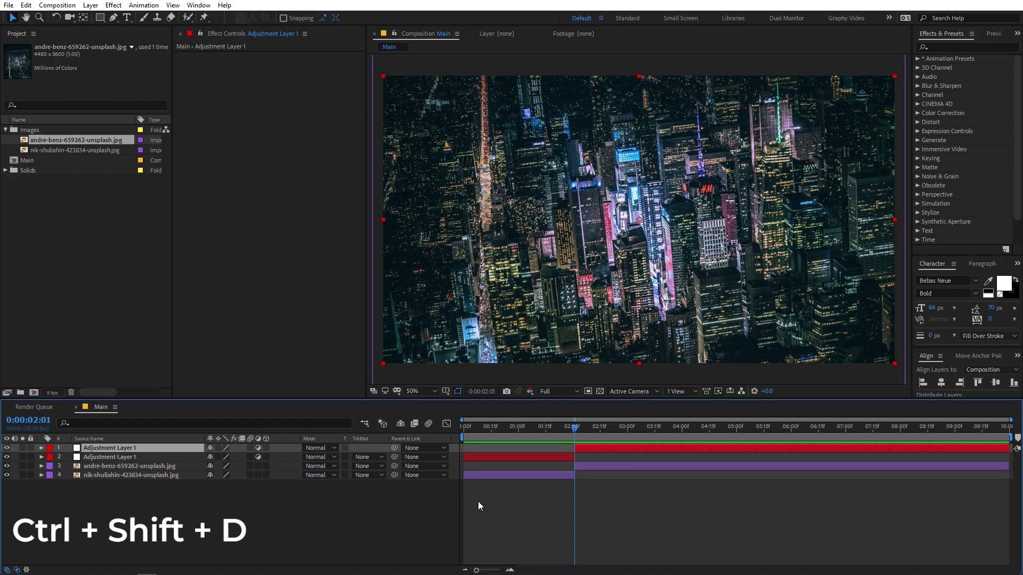
left_click(650, 522)
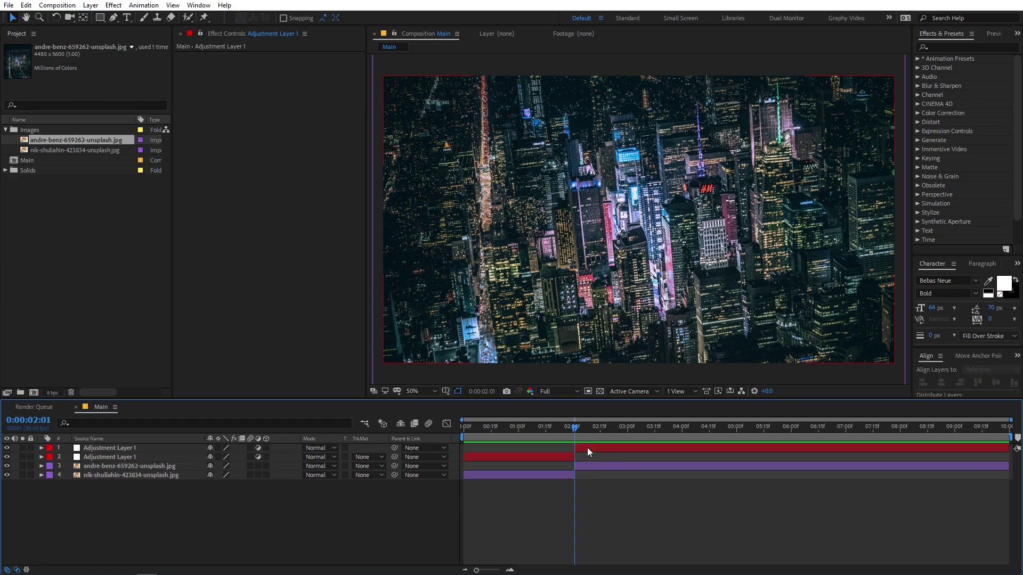
Find the Transform effect and apply it to both halves of the adjustment layer
left_click(553, 429)
left_click(547, 454)
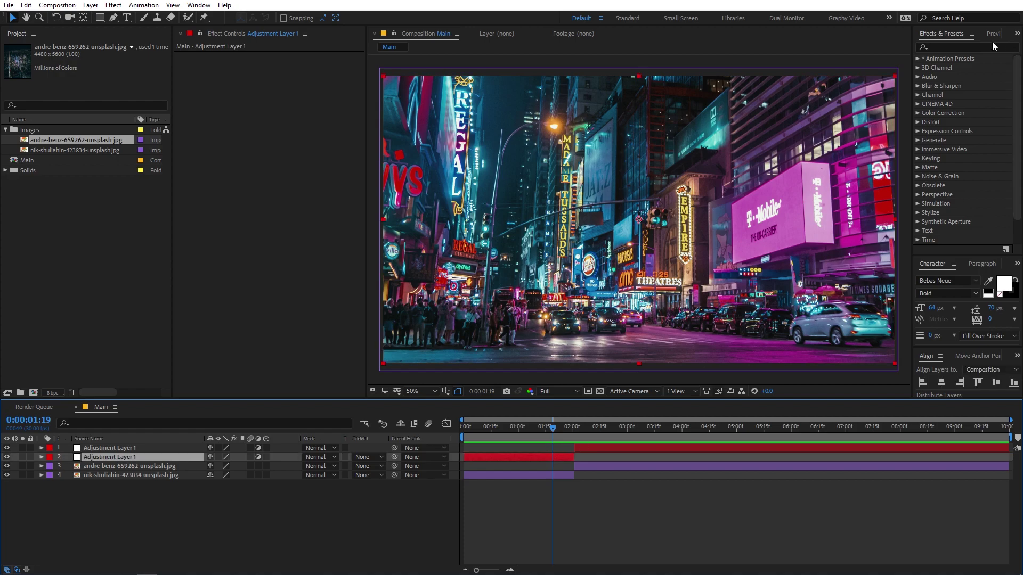
left_click(951, 48)
type("tr")
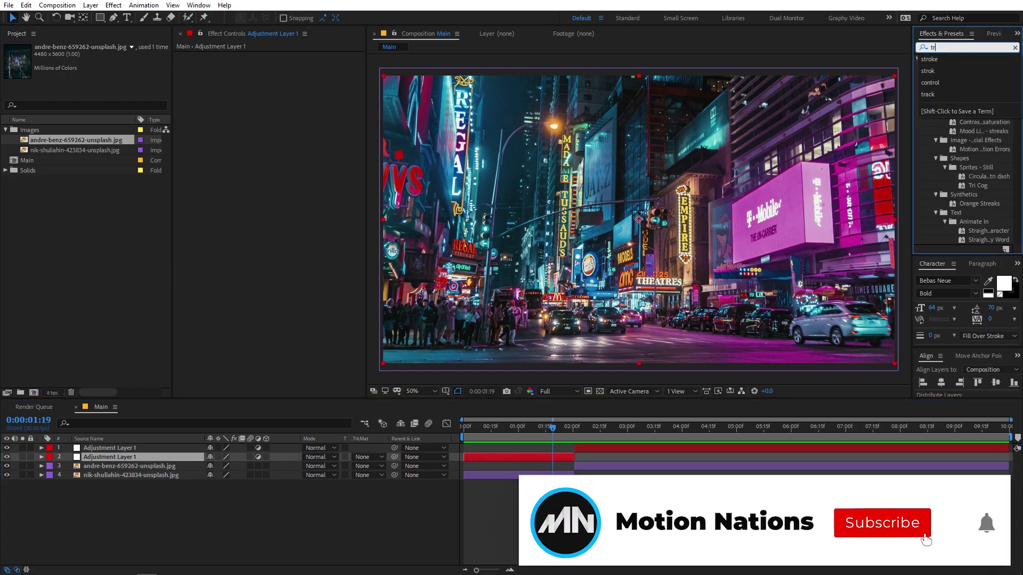
type("an")
left_click_drag(963, 113, 633, 297)
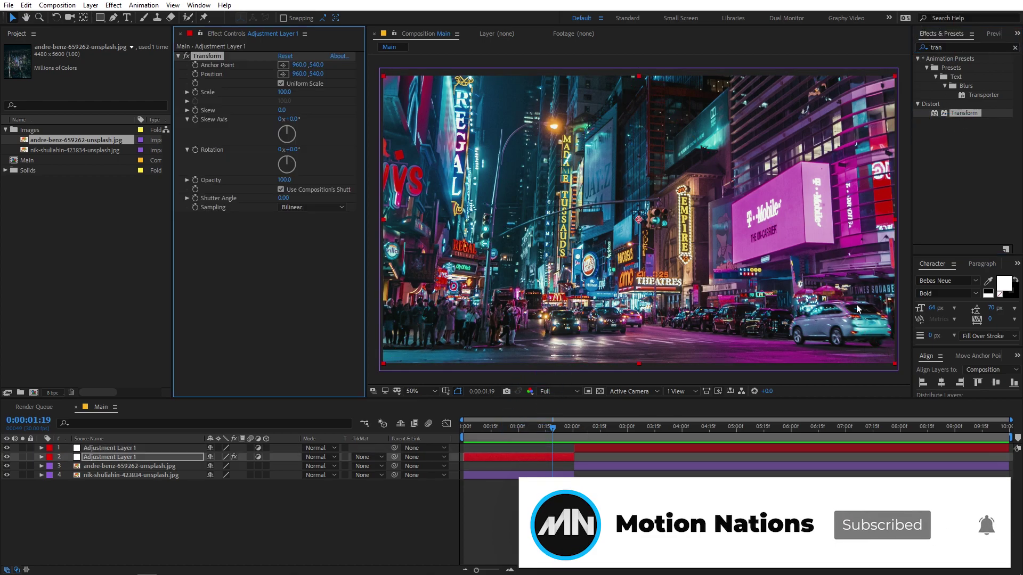
left_click_drag(953, 112, 616, 451)
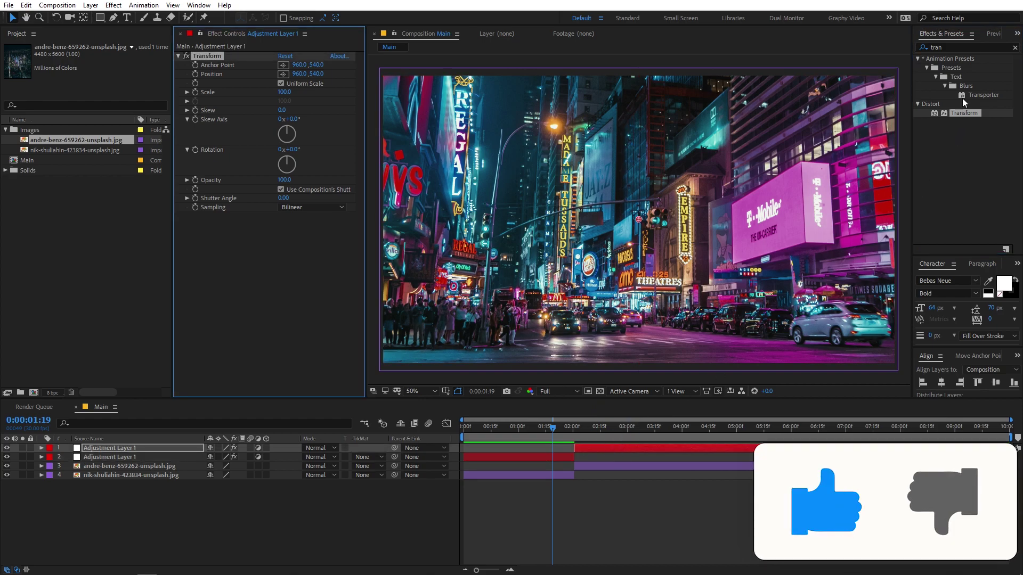
left_click(1014, 47)
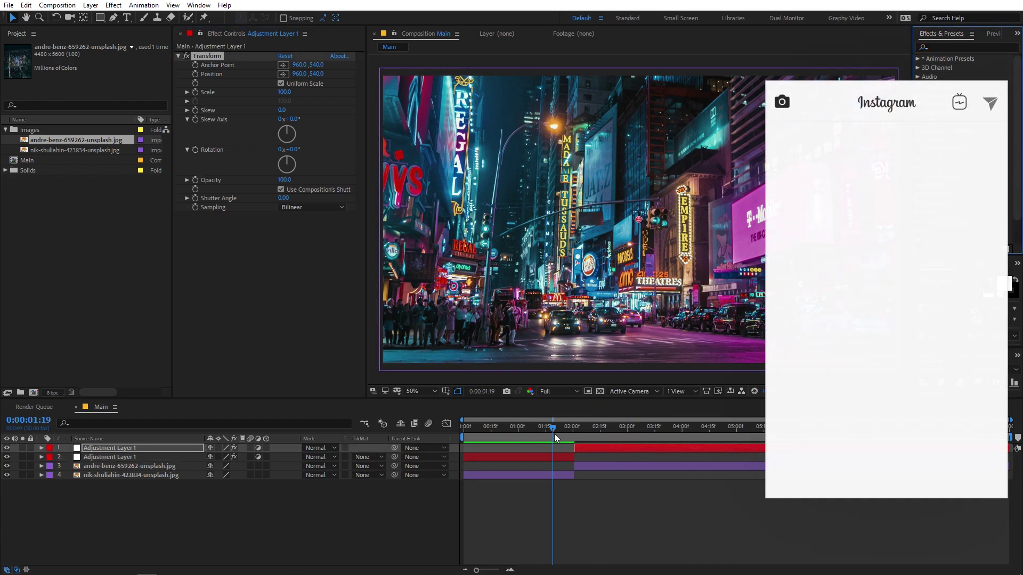
Set a Transform Scale keyframe at 0:00:02:00 on the first shot's adjustment layer and reveal it in the timeline
left_click(545, 456)
left_click(580, 432)
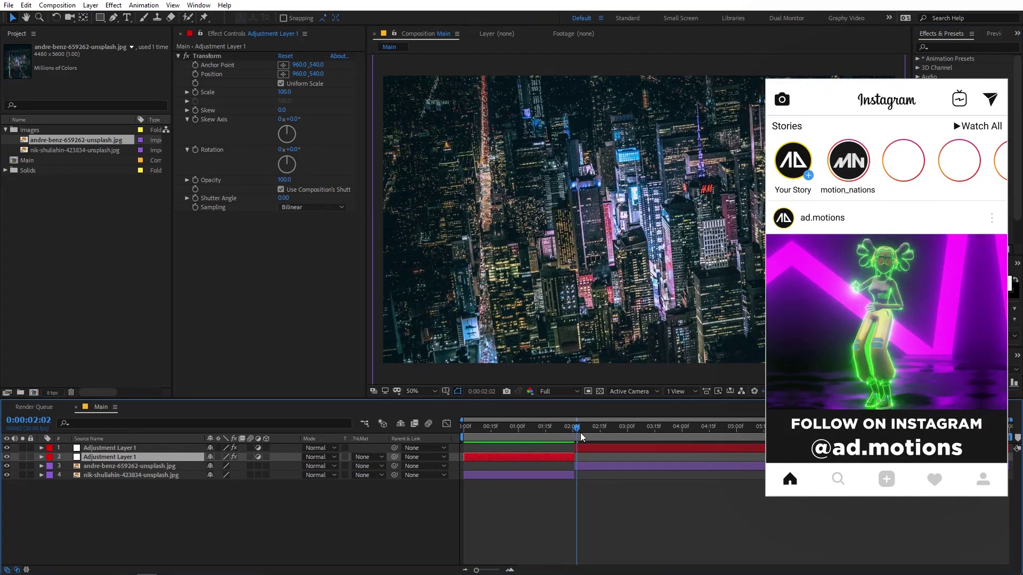
left_click(550, 441)
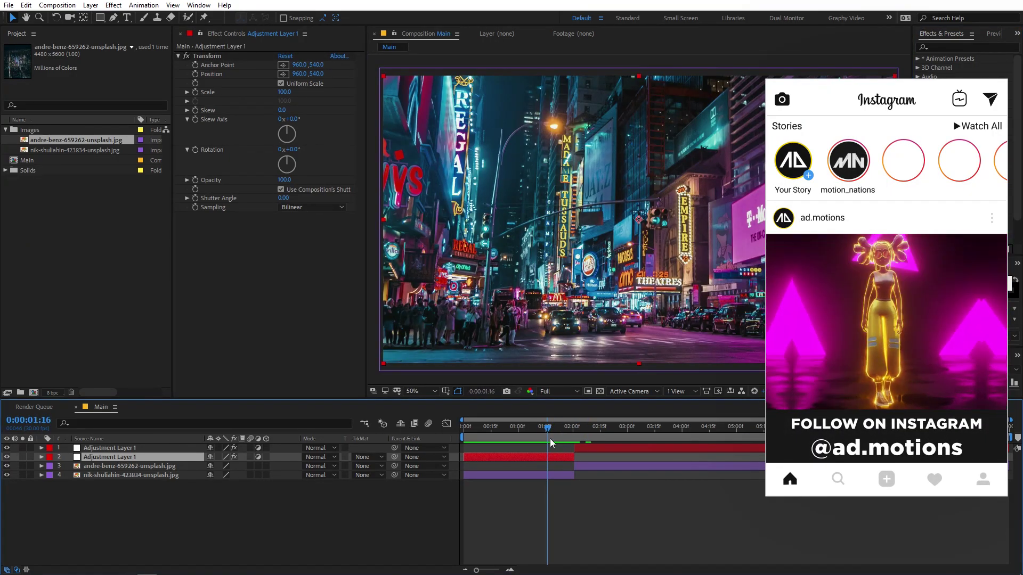
left_click_drag(550, 439, 547, 439)
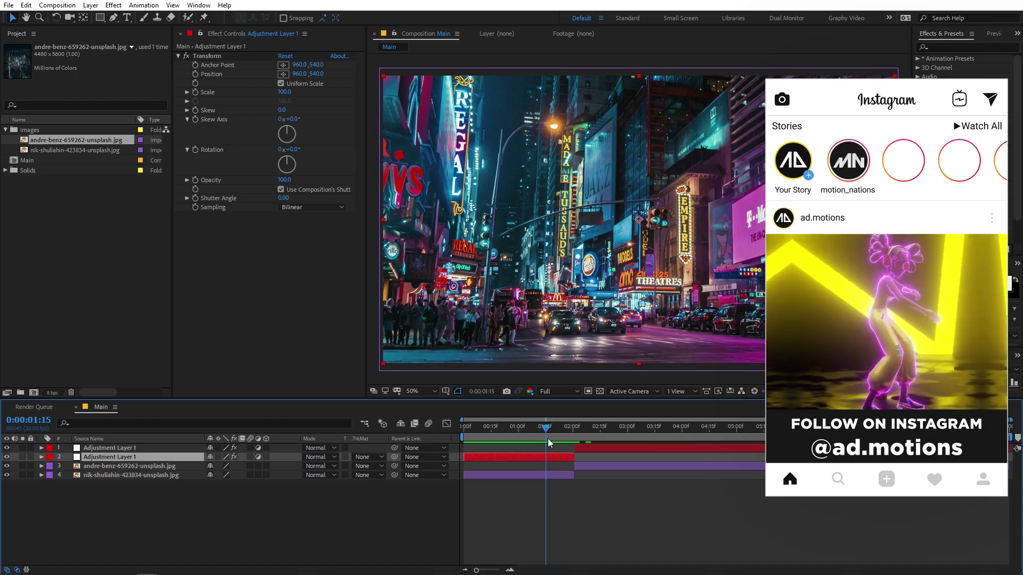
left_click_drag(547, 439, 572, 434)
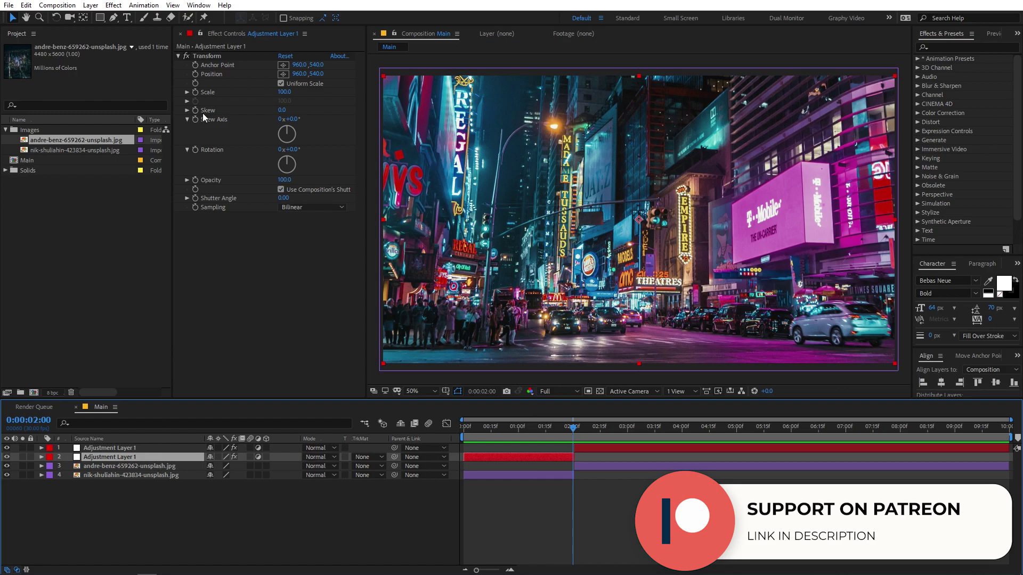
left_click(195, 91)
left_click(502, 457)
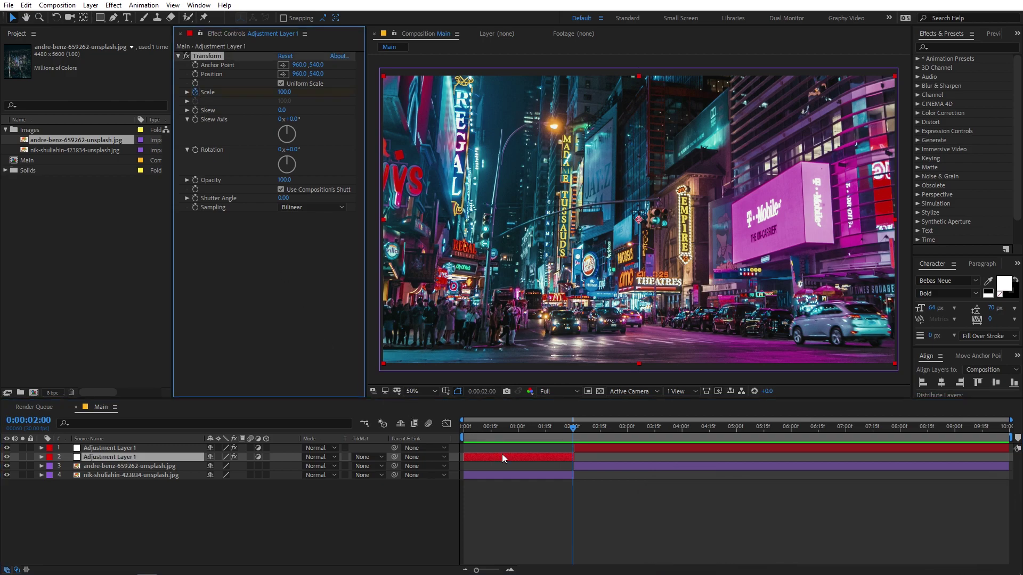
key("u")
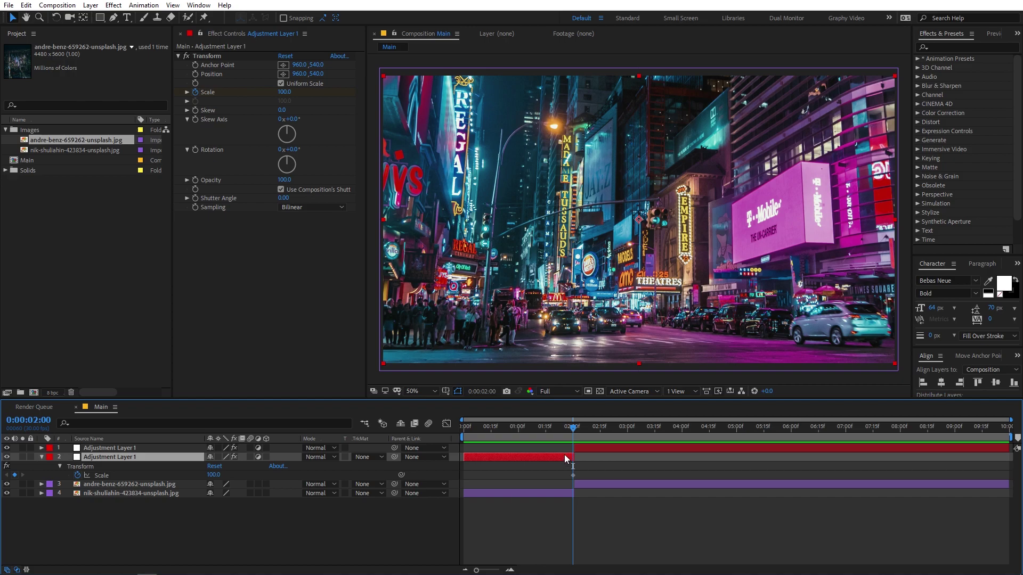
Add another Scale keyframe at 0:00:01:23 on the first shot's adjustment layer
key("Page_Up")
key("Page_Up")
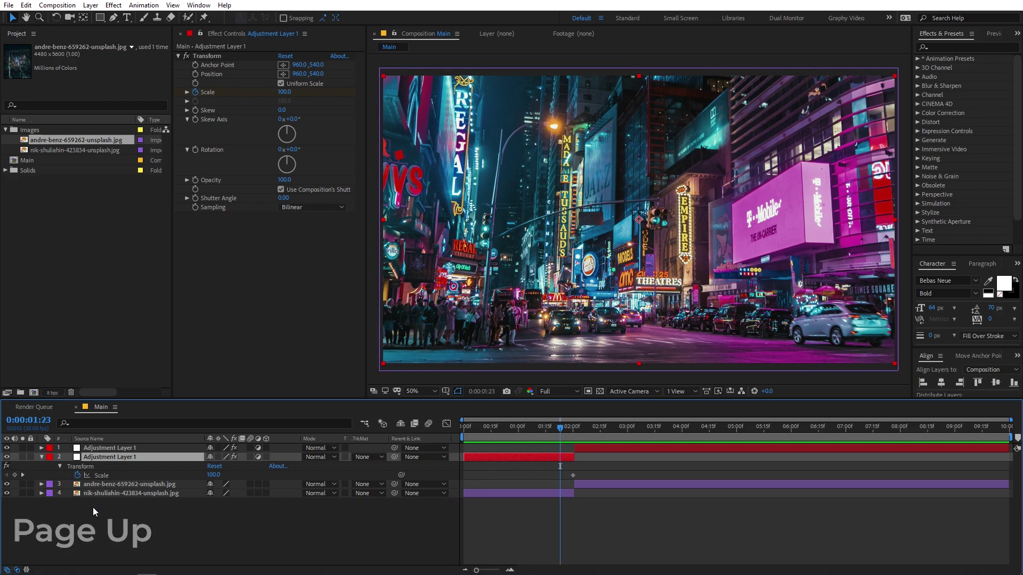
left_click(15, 475)
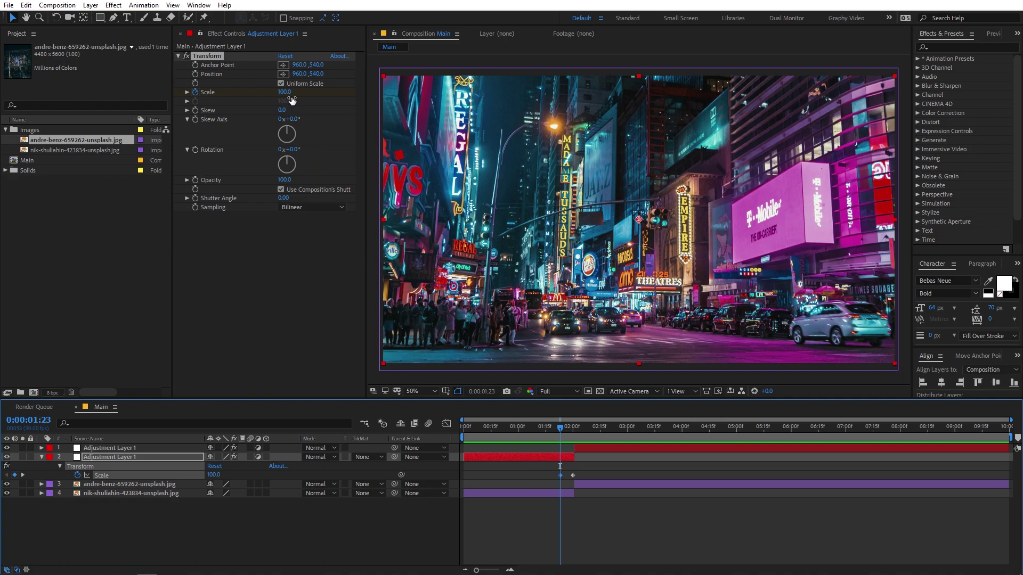
Set the Transform Scale of the first shot's adjustment layer to 729 at 0:00:02:00
left_click(573, 429)
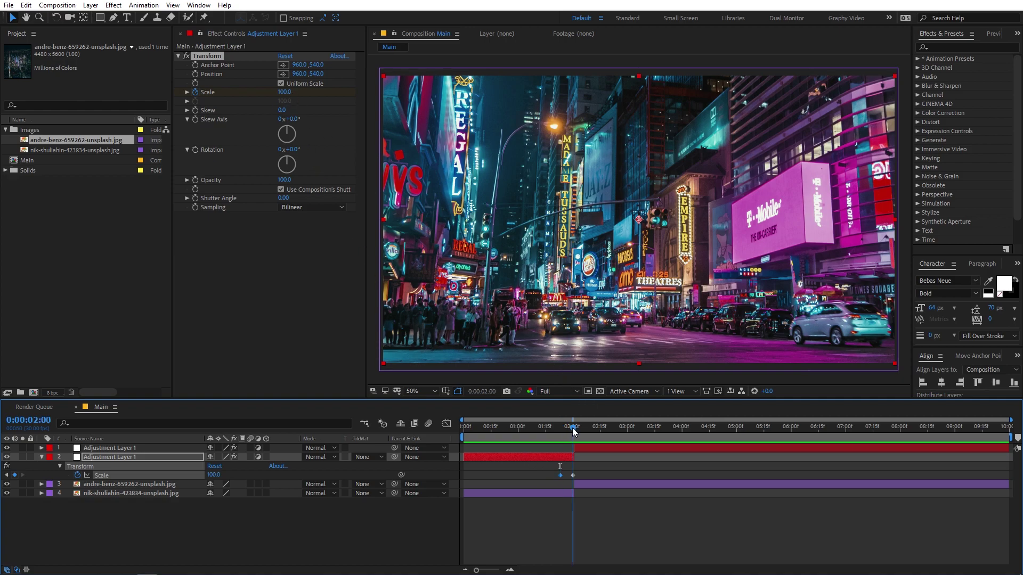
left_click(284, 92)
type("202")
key("Return")
left_click_drag(359, 101, 644, 117)
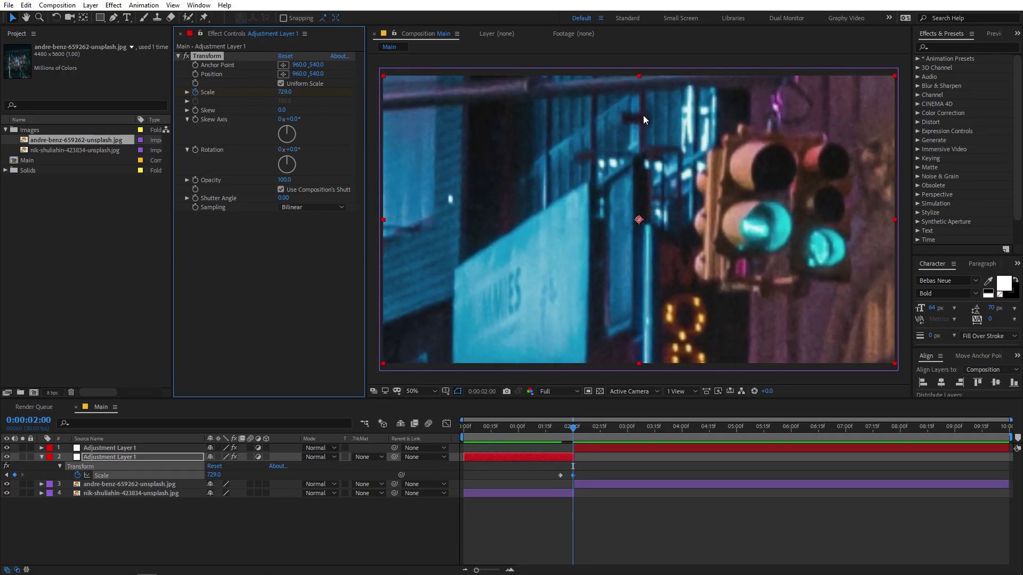
left_click_drag(554, 431, 570, 446)
Shift the last Scale keyframe of the first shot's adjustment layer to the layer's end at 0:00:02:01
left_click(584, 449)
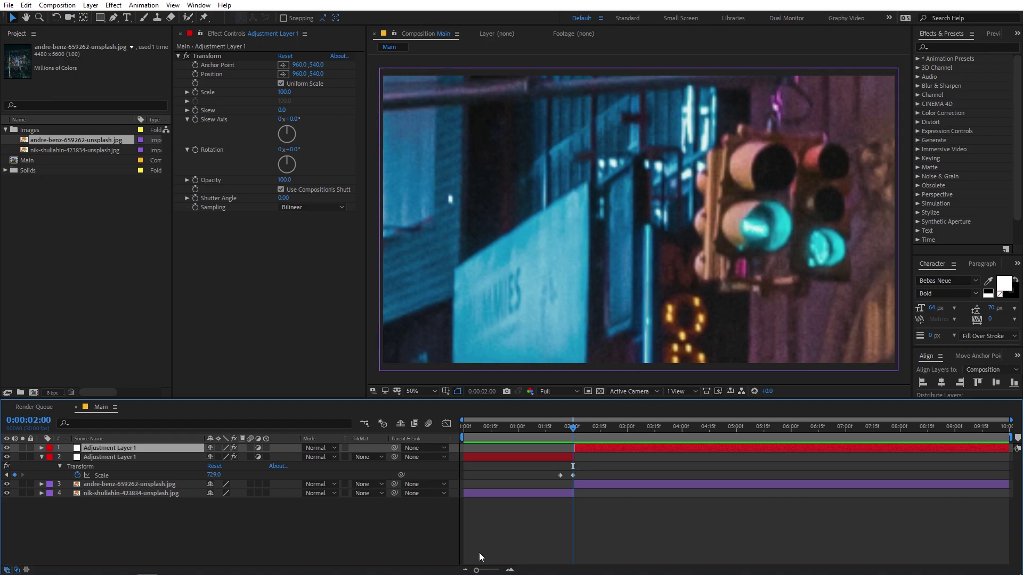
left_click_drag(477, 570, 499, 570)
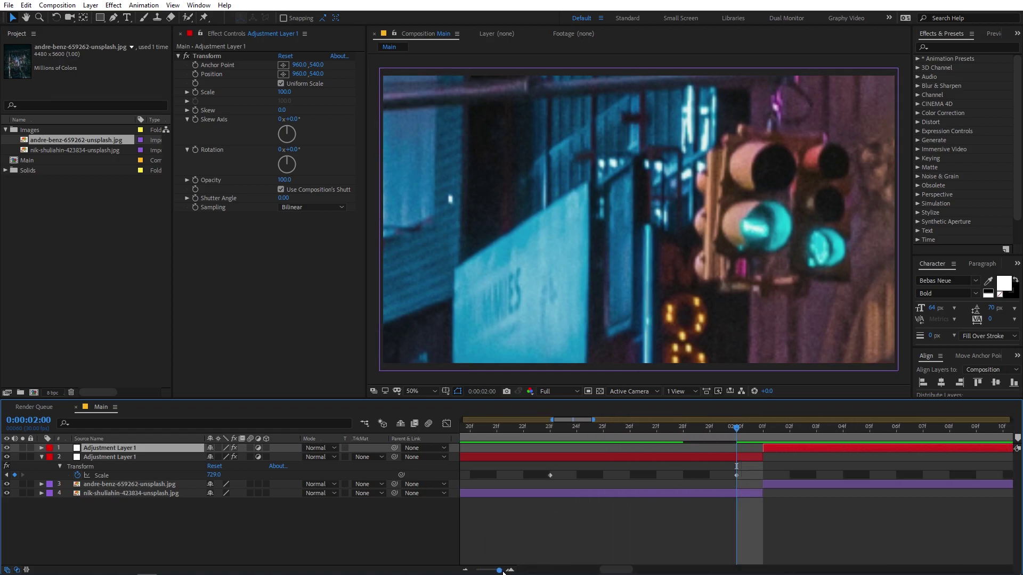
left_click_drag(734, 475, 759, 474)
left_click(754, 433)
left_click(743, 434)
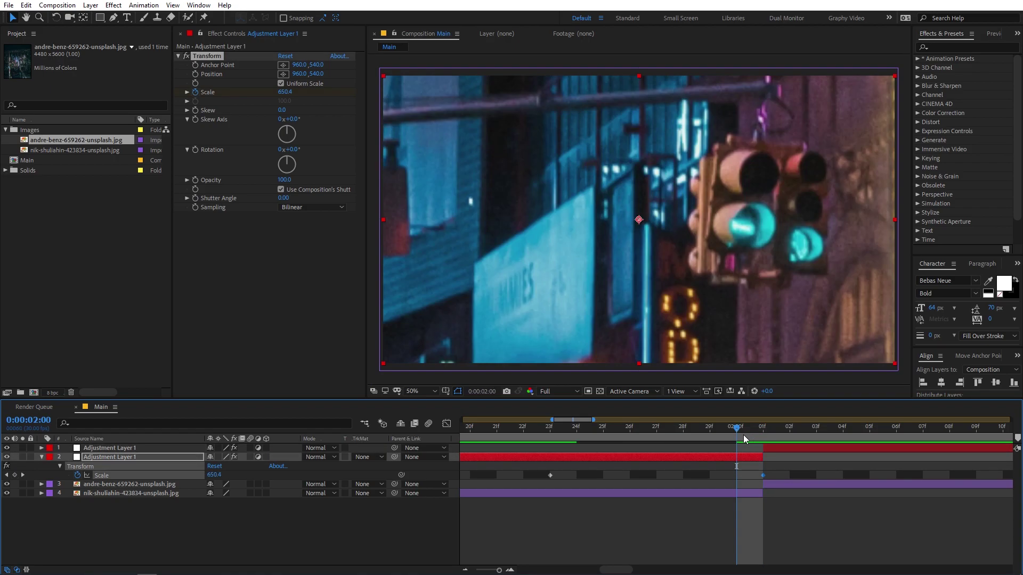
Set a Transform Scale keyframe at 0:00:02:01 on the second shot's adjustment layer
left_click(756, 433)
left_click(785, 450)
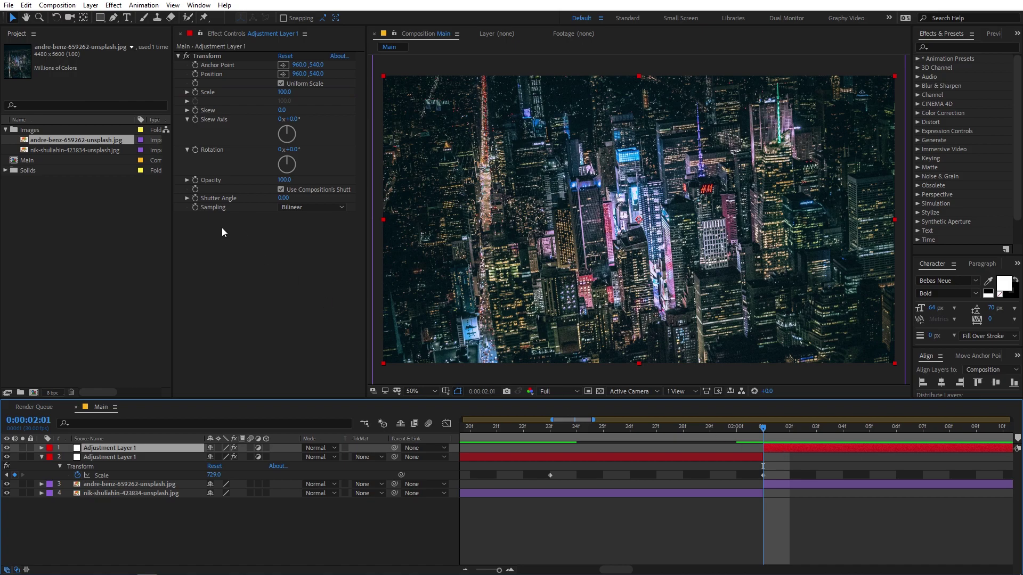
left_click(195, 92)
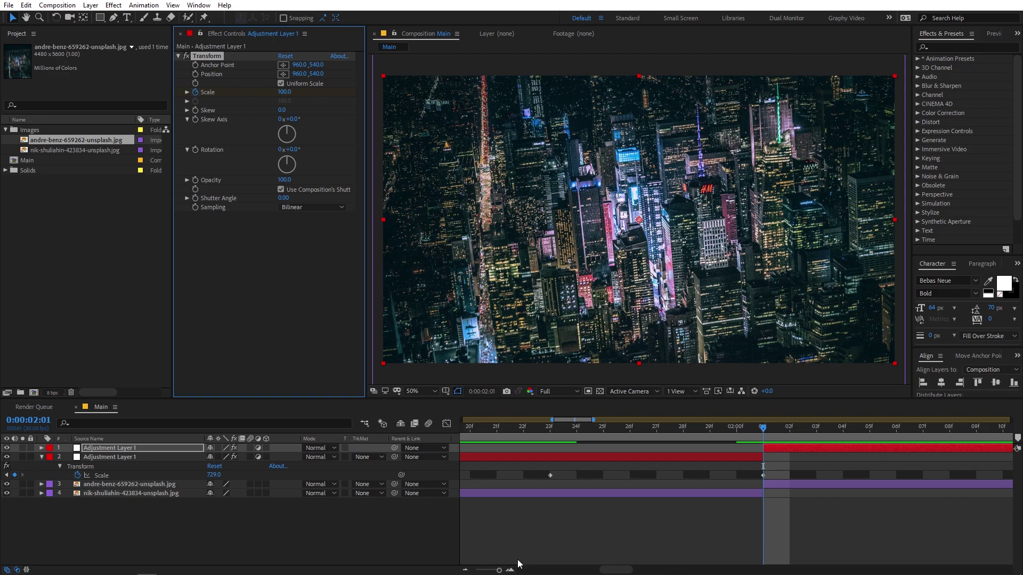
Add a second Transform Scale keyframe at 0:00:02:08 on the second shot's adjustment layer
left_click_drag(499, 570, 496, 571)
key("Page_Down")
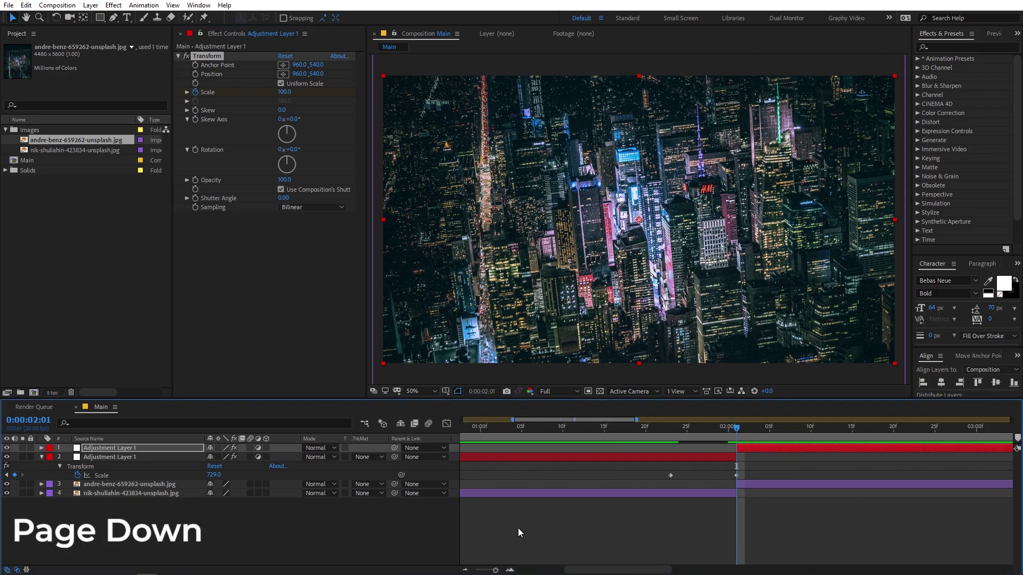
key("Page_Down")
key("Page_Down")
key("Page_Down")
key("Page_Down")
key("Page_Down")
key("Page_Down")
key("Page_Down")
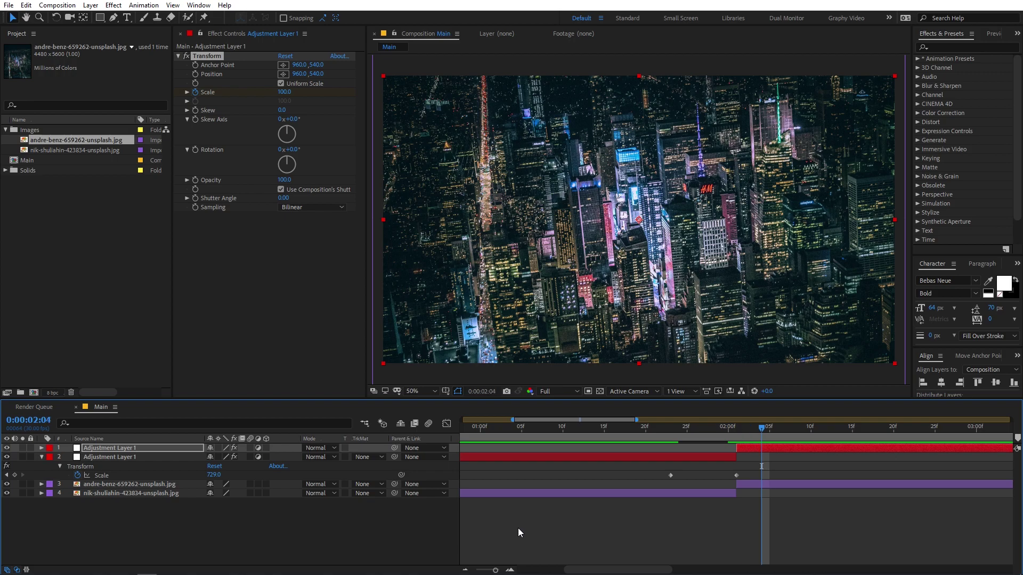
left_click(781, 448)
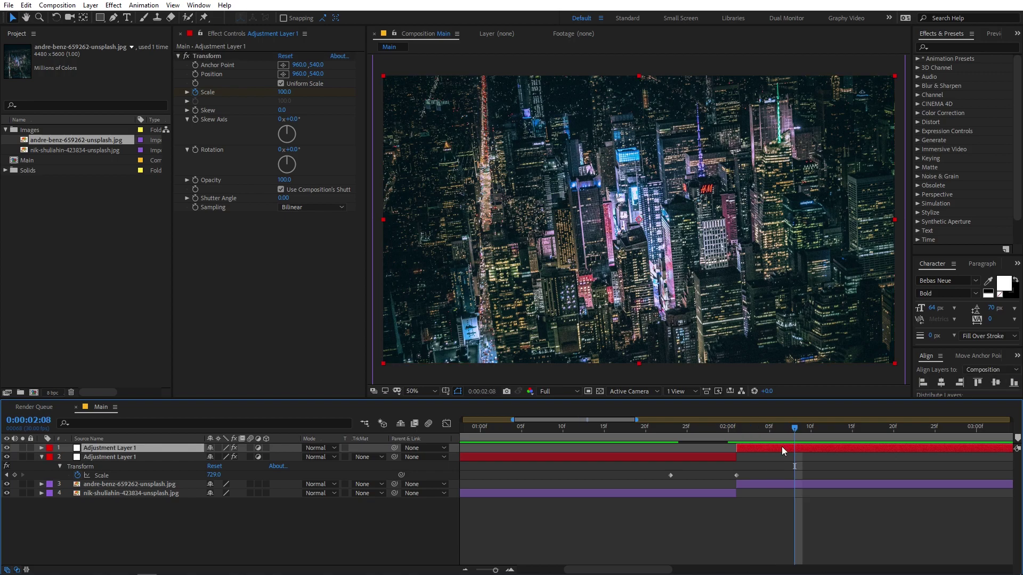
key("u")
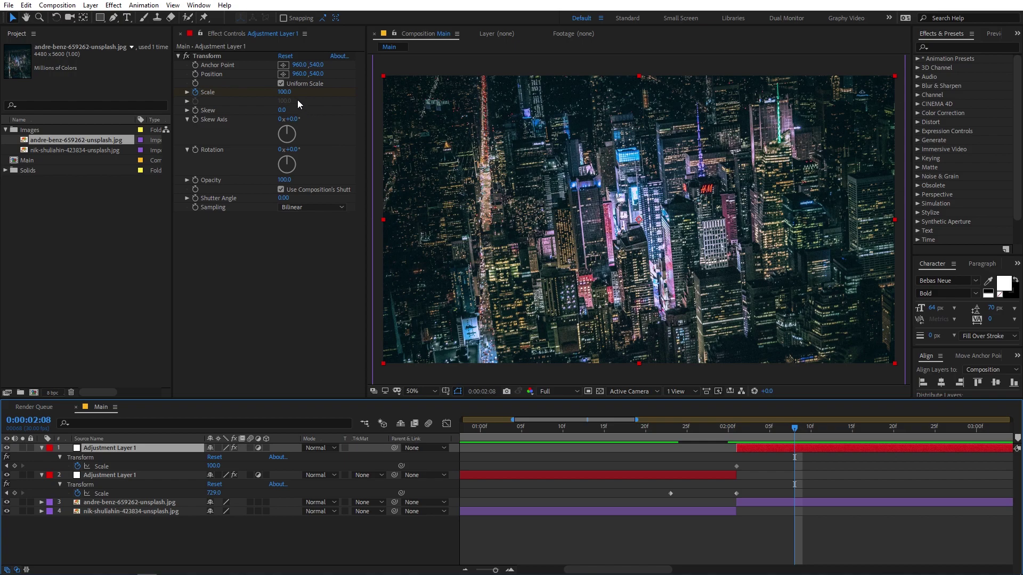
left_click(15, 466)
Set the Transform Scale of the second shot's adjustment layer to 24 at 0:00:02:01 and scrub through the transition
left_click_drag(779, 432, 736, 437)
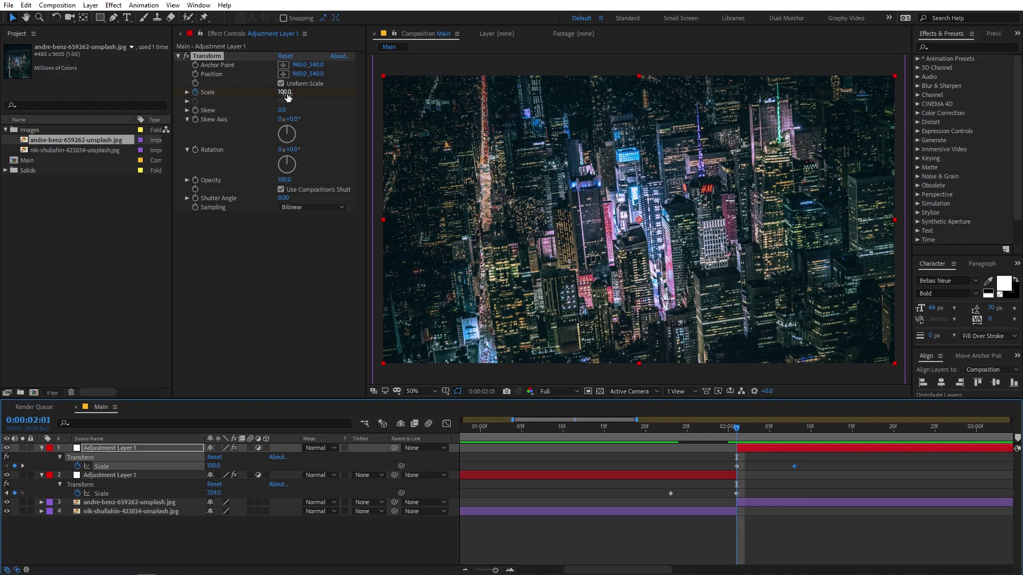
left_click_drag(287, 95, 253, 102)
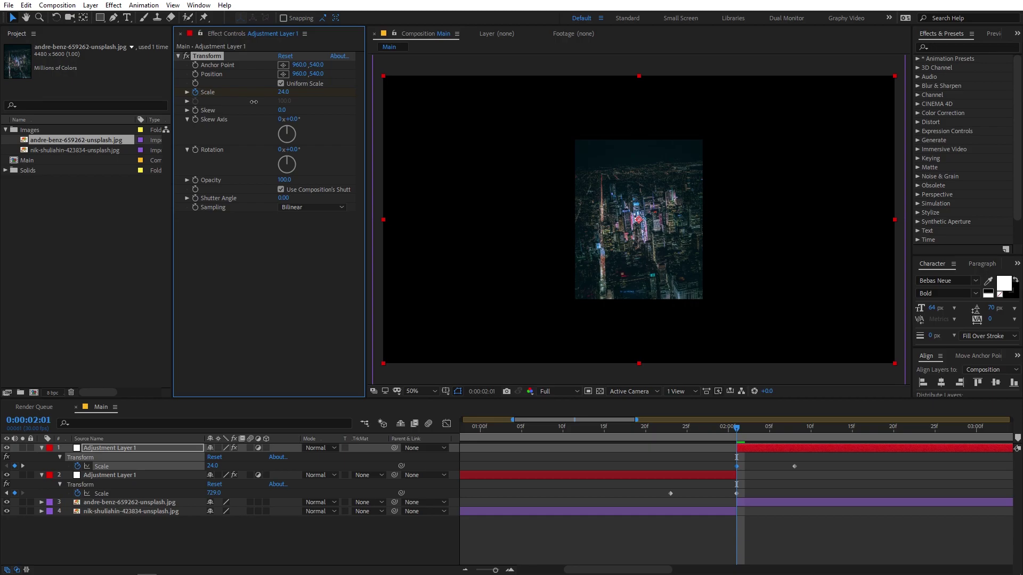
left_click(688, 429)
left_click_drag(689, 429, 740, 447)
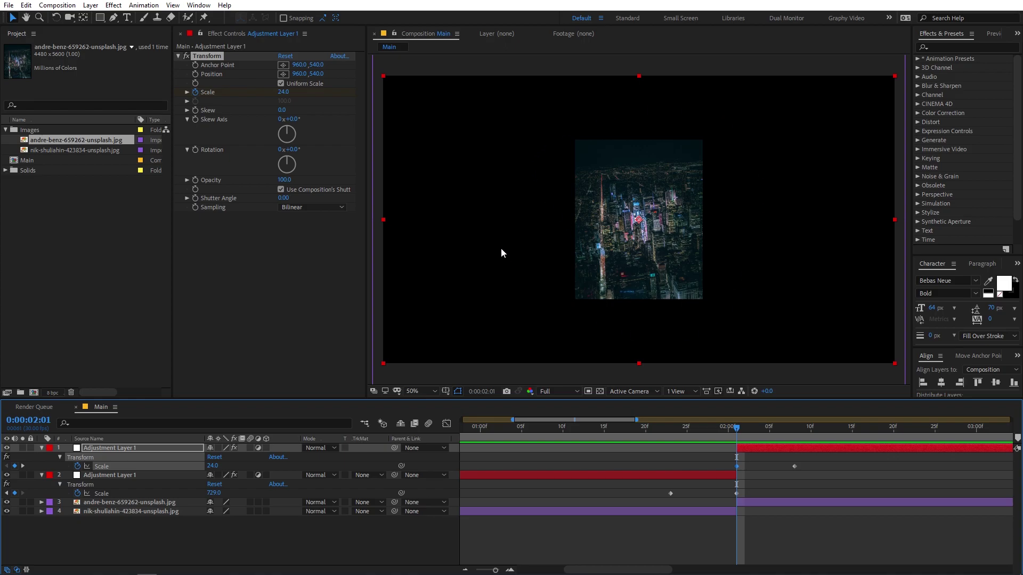
Apply the Motion Tile effect to the second shot's adjustment layer and place it above Transform
left_click(950, 49)
type("motio")
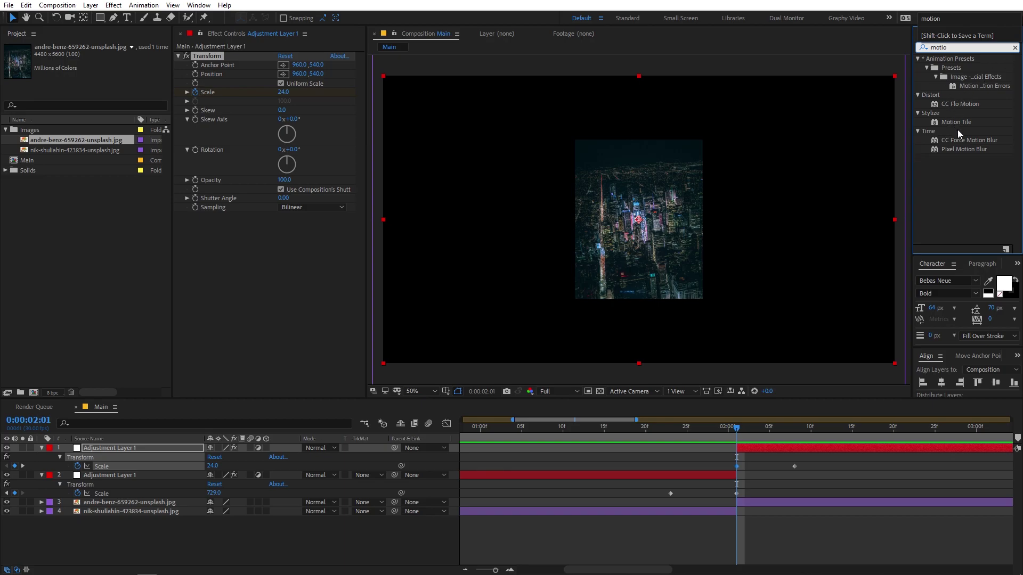
left_click_drag(956, 122, 272, 260)
left_click_drag(208, 216, 211, 57)
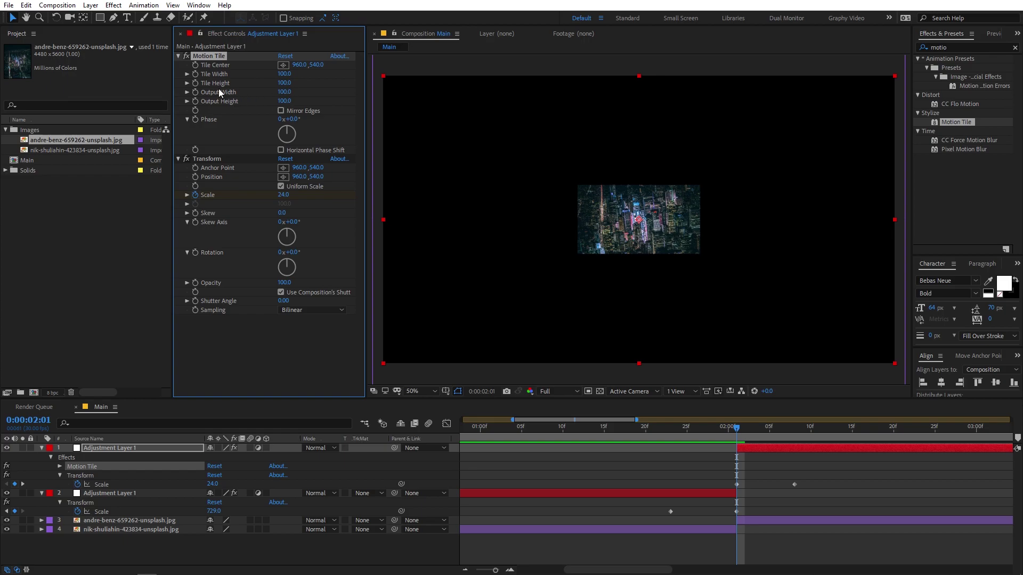
Set Motion Tile's Output Width and Output Height to 500, enable Mirror Edges, and scrub through the transition
left_click(284, 92)
type("500")
key("Tab")
type("500")
key("Return")
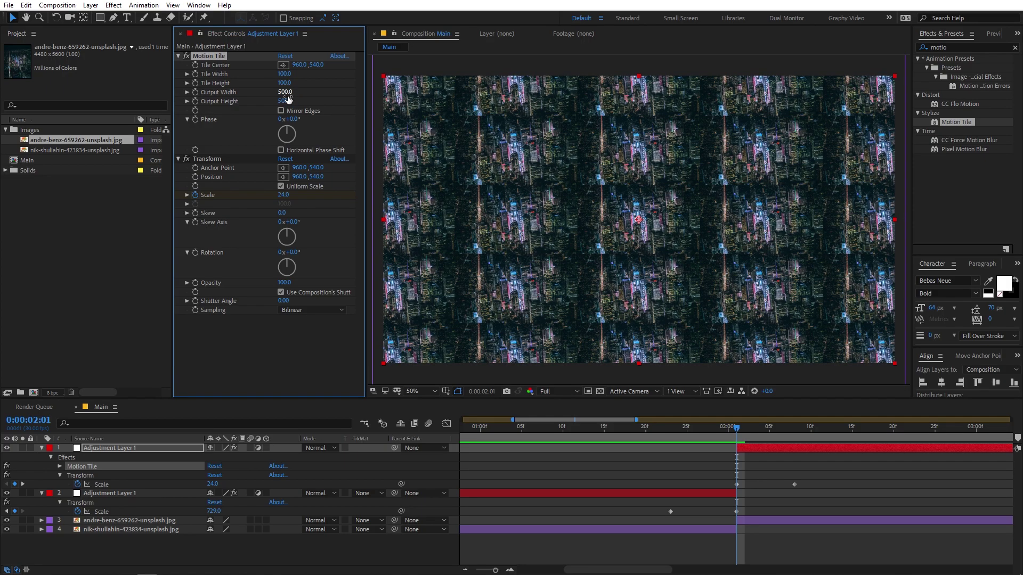
left_click(280, 111)
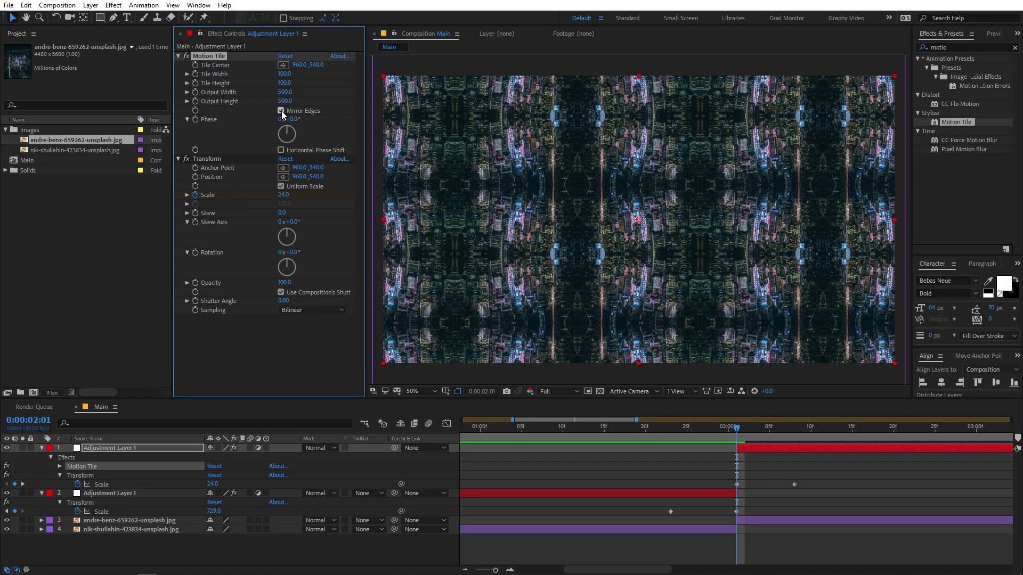
left_click(663, 428)
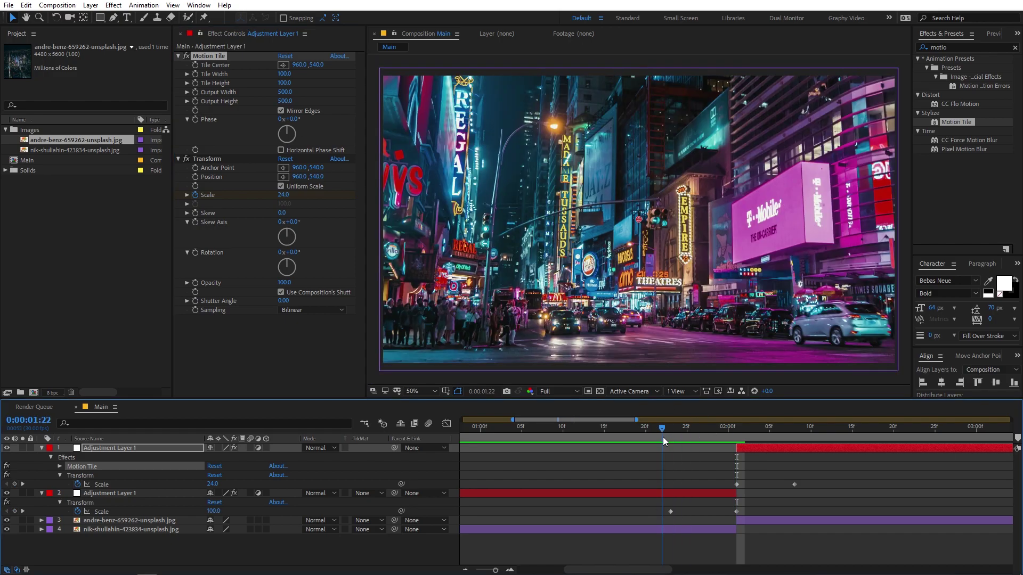
left_click_drag(662, 430, 794, 451)
key("j")
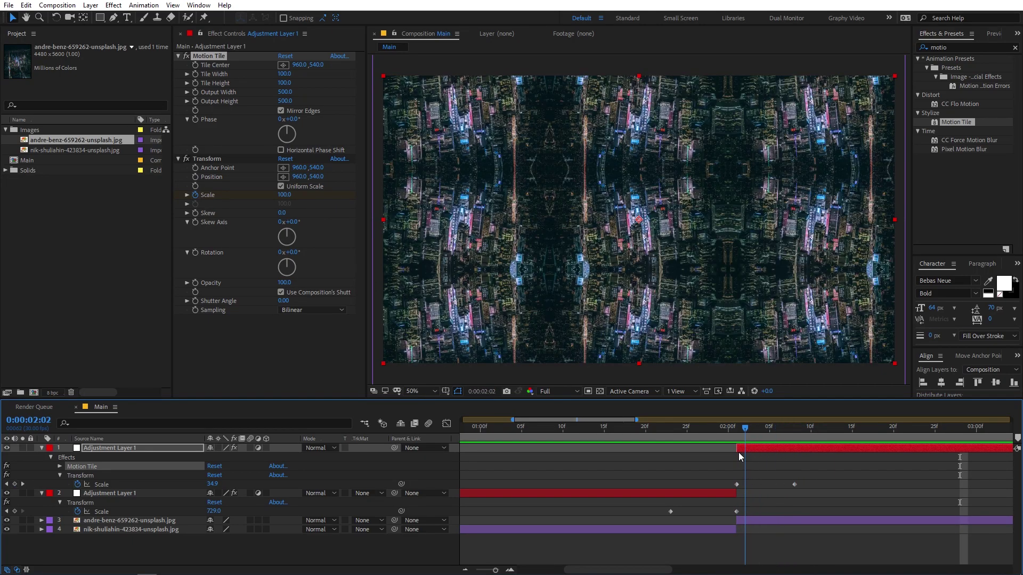
Apply Easy Ease to both Scale keyframes of the first shot's adjustment layer
left_click(648, 510)
left_click_drag(648, 510, 760, 511)
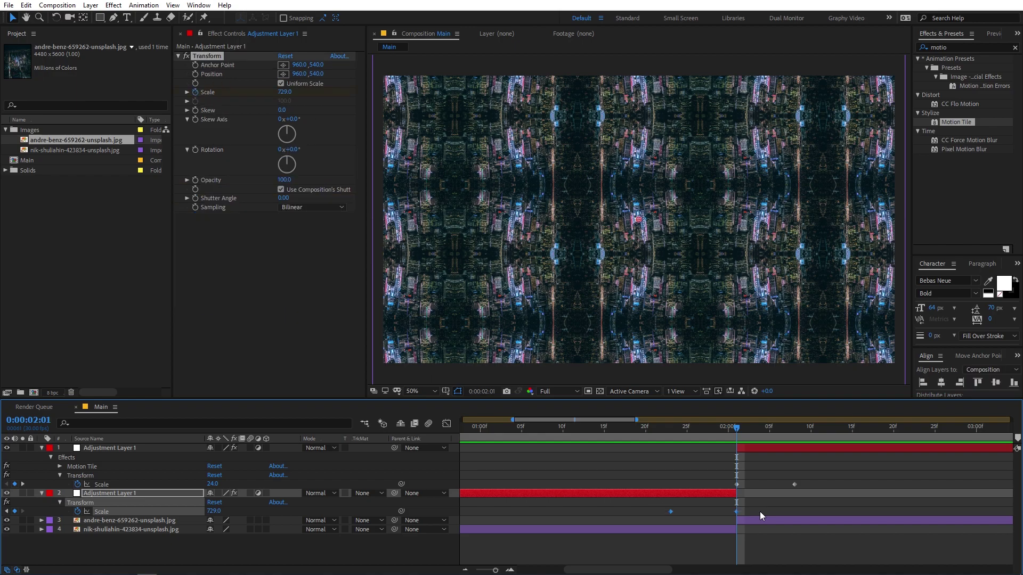
right_click(672, 512)
mouse_move(731, 500)
left_click(849, 434)
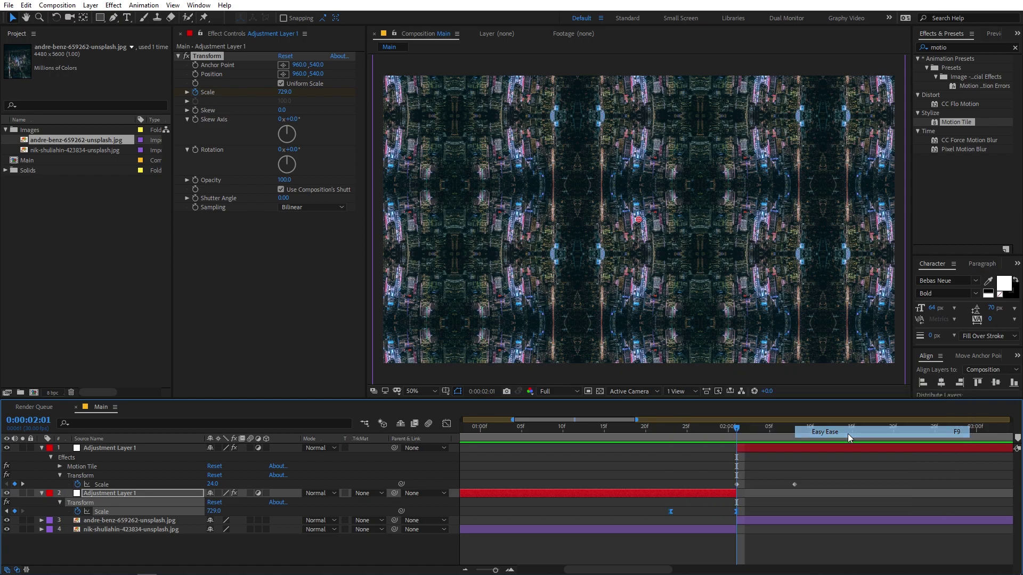
Skew the first shot's Scale speed graph to peak at its last keyframe, reducing that keyframe's incoming influence to almost zero
left_click(446, 424)
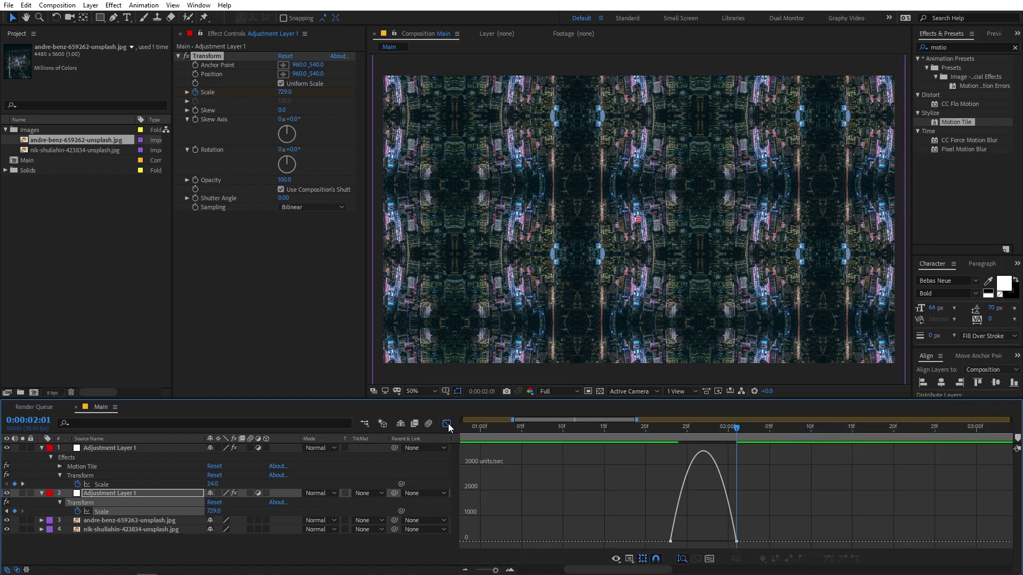
left_click_drag(643, 508, 695, 548)
left_click(633, 558)
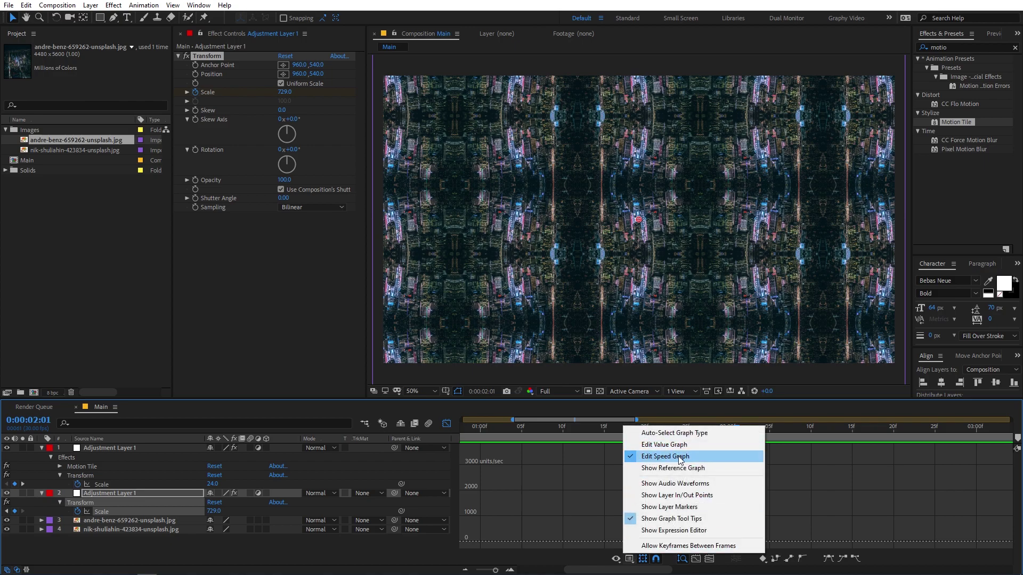
left_click_drag(633, 511, 710, 542)
left_click(745, 530)
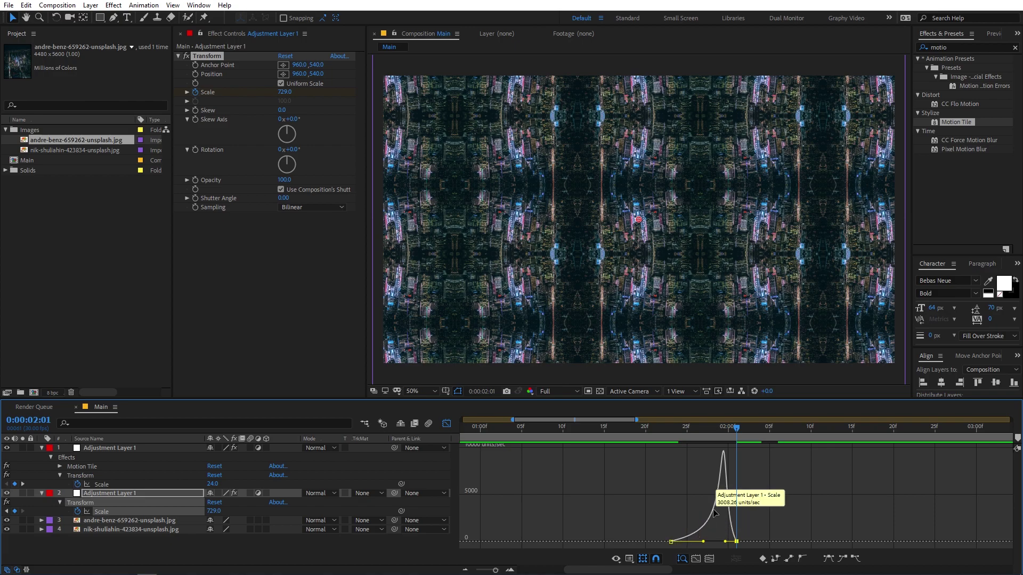
left_click_drag(725, 543, 737, 542)
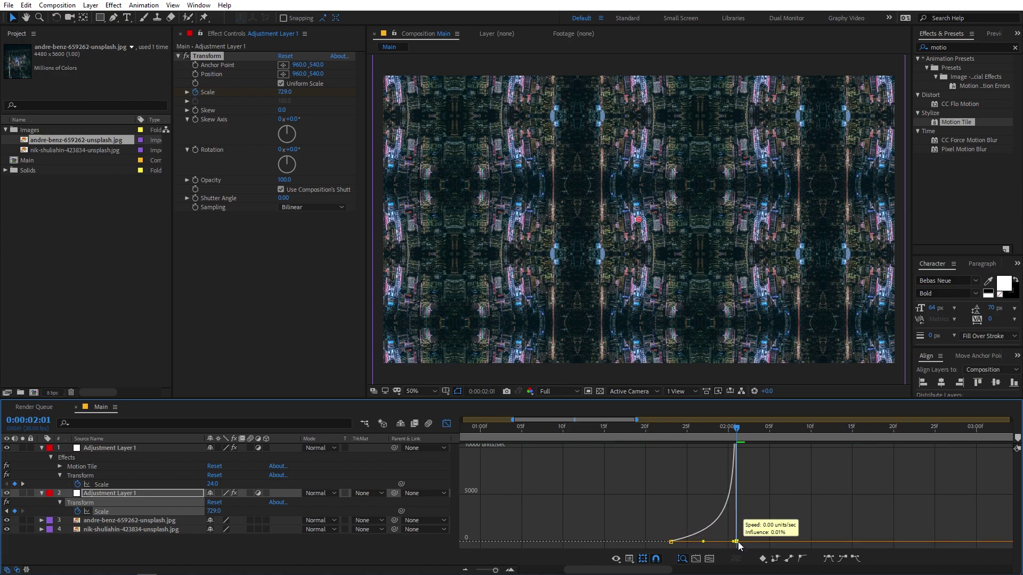
left_click(663, 429)
left_click_drag(668, 436, 738, 438)
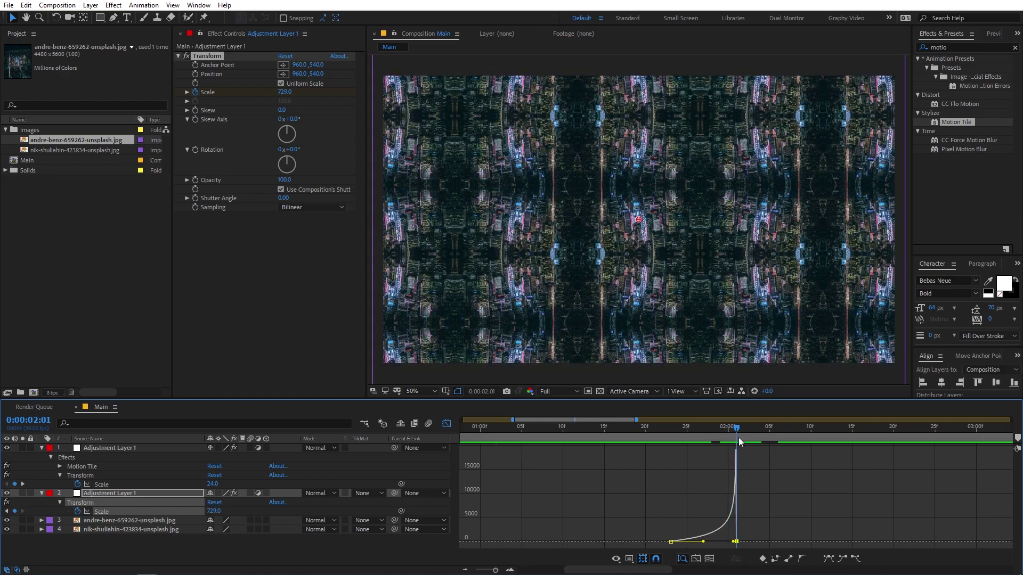
left_click(448, 423)
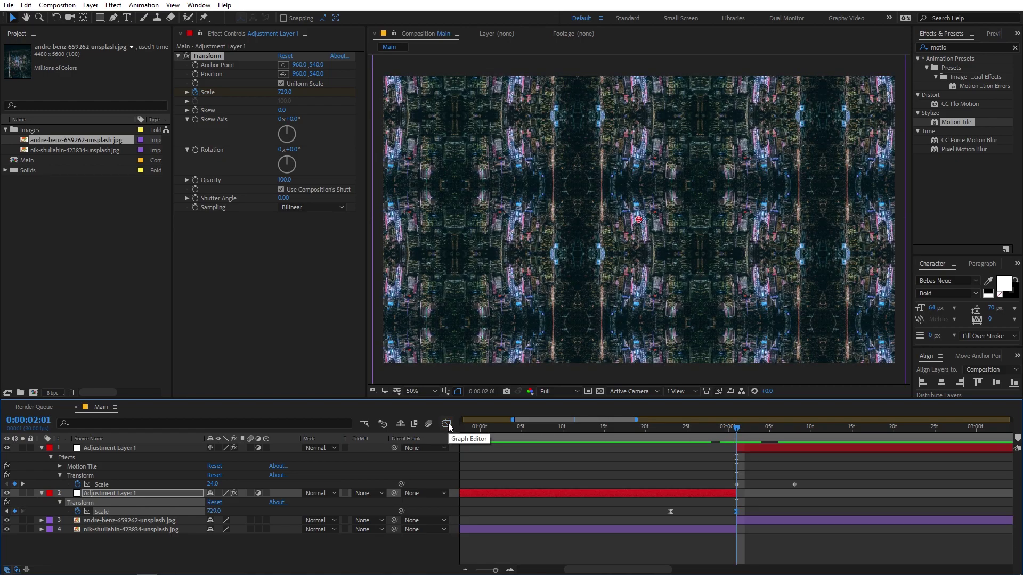
Easy-ease the second shot's two Scale keyframes and skew their speed graph to peak at the first keyframe
left_click_drag(825, 479, 717, 487)
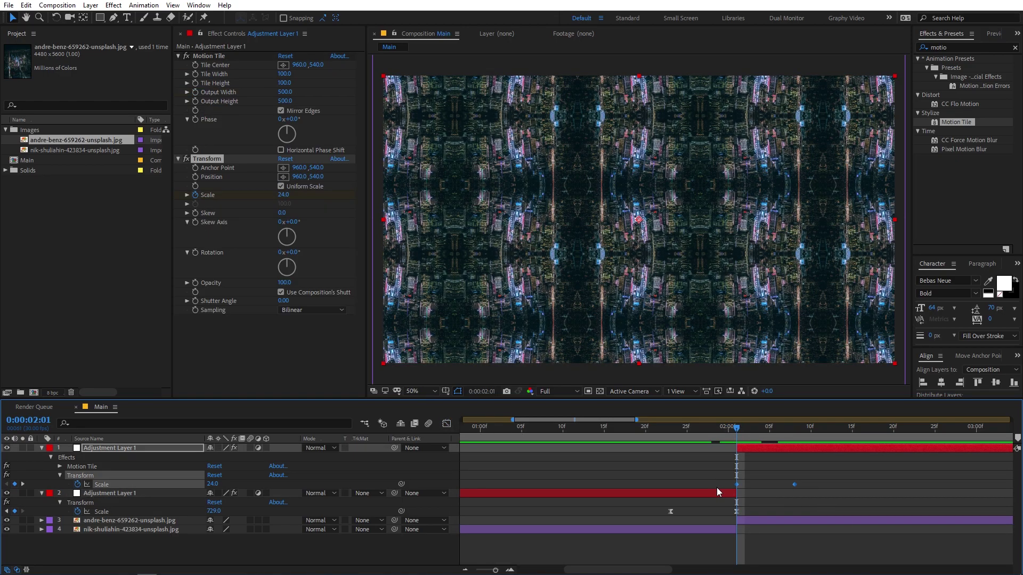
left_click(447, 424)
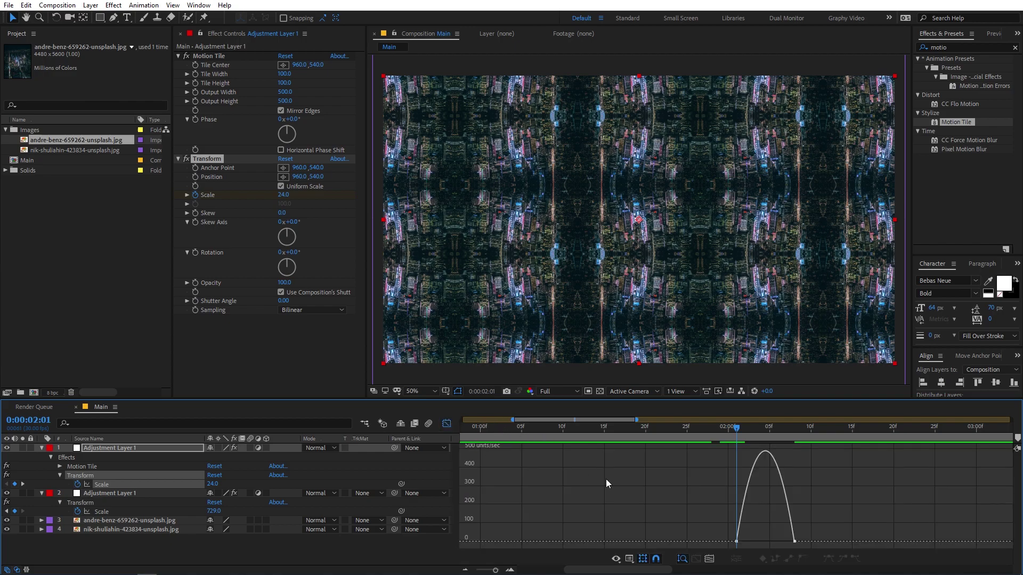
left_click_drag(759, 542, 738, 542)
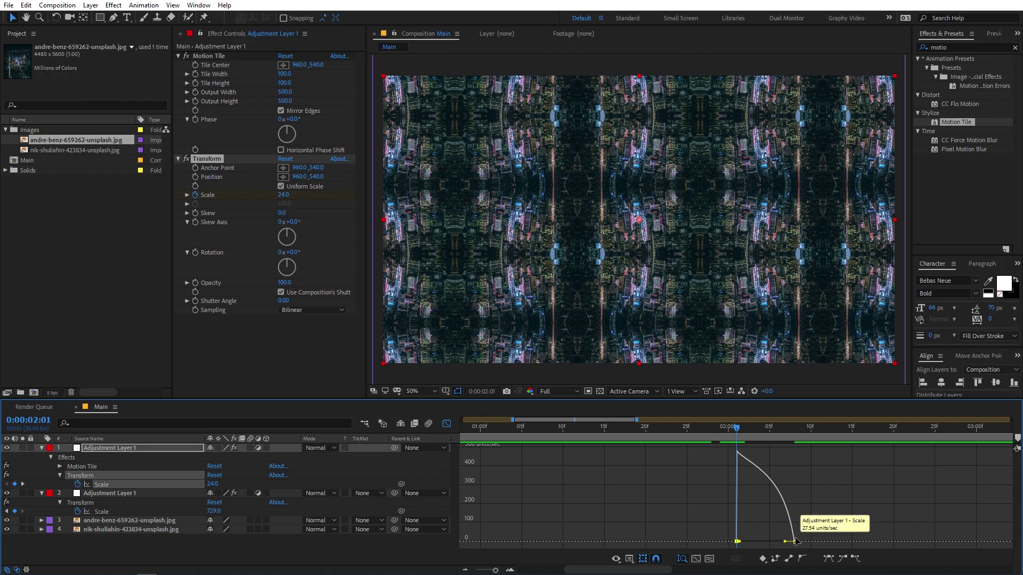
mouse_move(785, 543)
left_mouse_down()
mouse_move(756, 543)
mouse_move(765, 542)
left_mouse_up()
left_click(450, 423)
Move the second shot's last Scale keyframe to 0:00:02:09 and play back the transition
left_click_drag(676, 430, 801, 484)
left_click(708, 440)
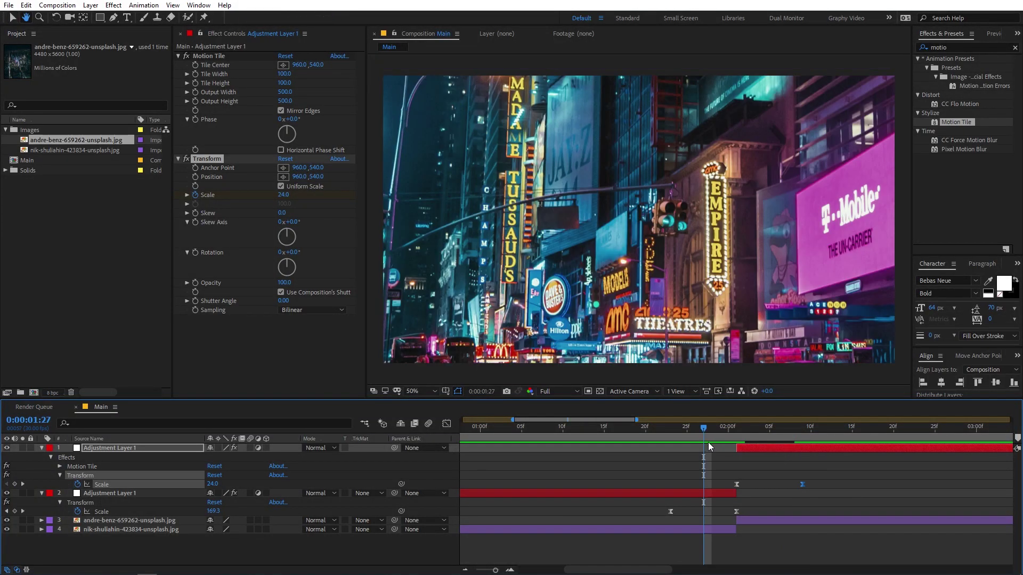
key("space")
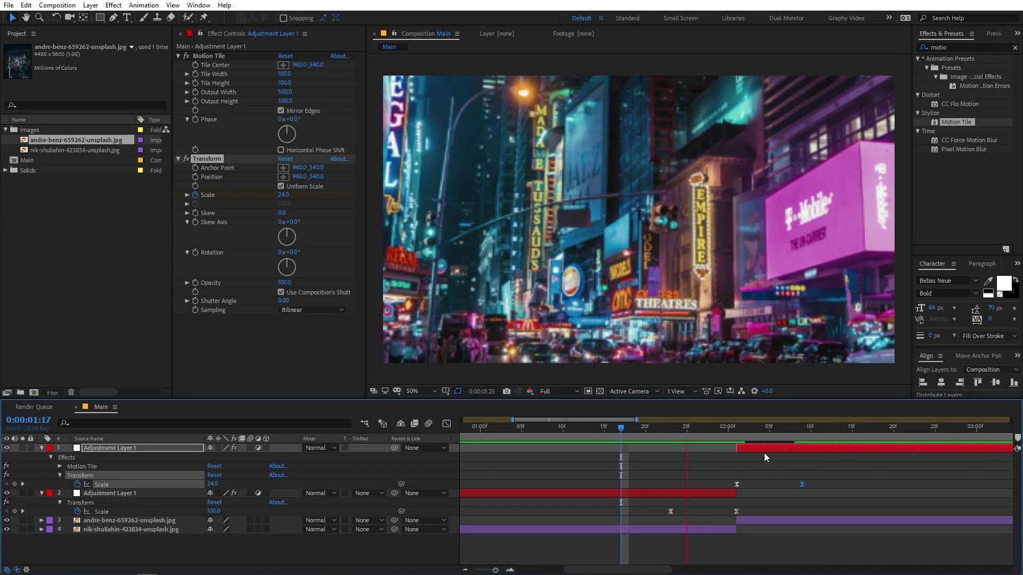
key("space")
left_click_drag(805, 442, 705, 471)
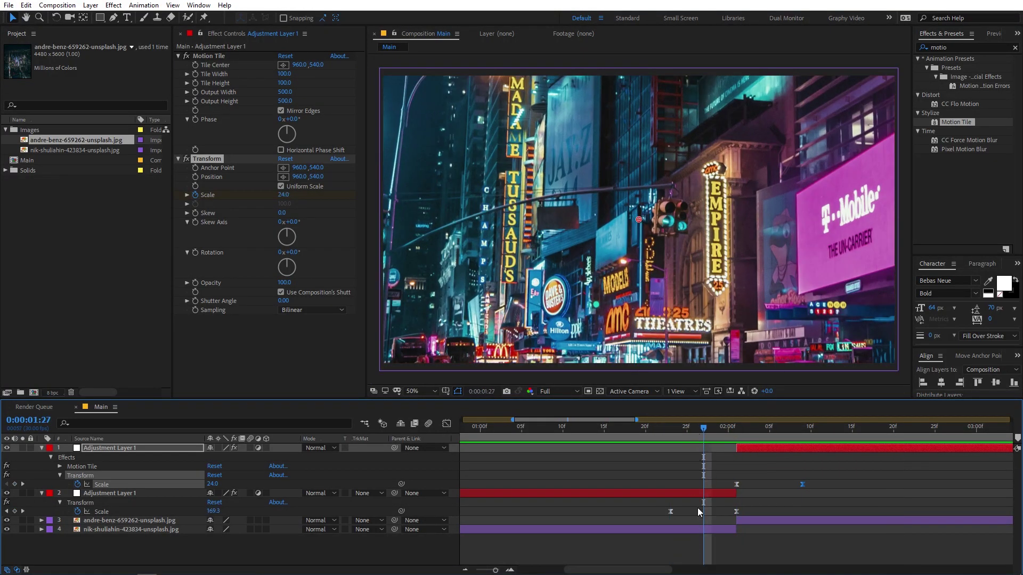
Apply the Optics Compensation effect to the first shot's adjustment layer, below Transform
left_click(186, 493)
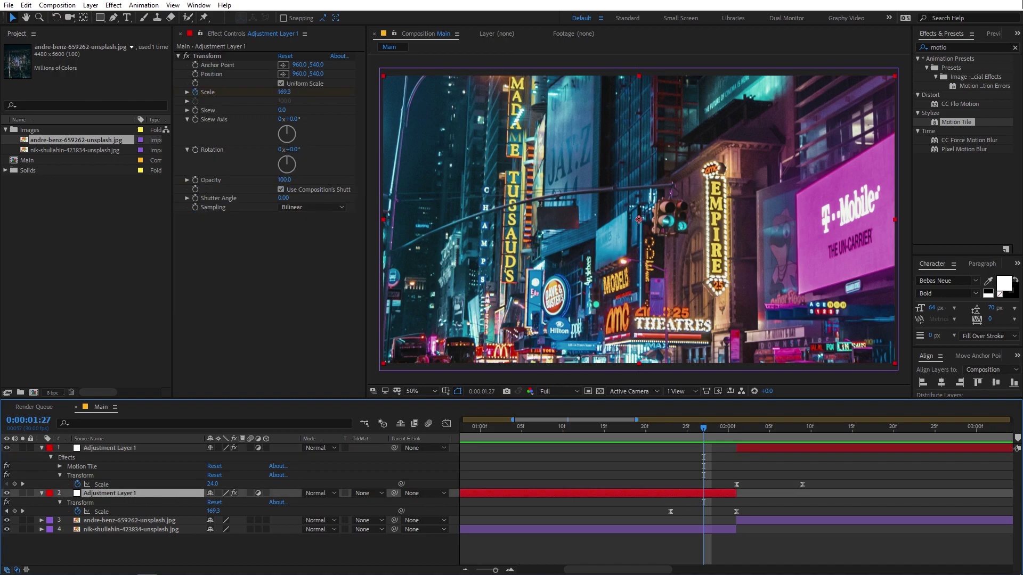
left_click(968, 49)
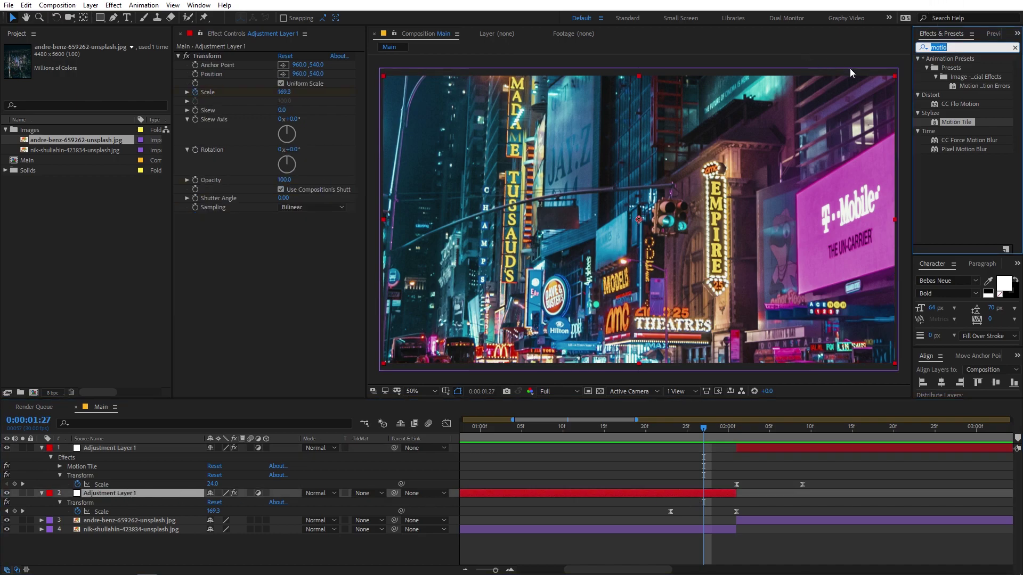
type("opt")
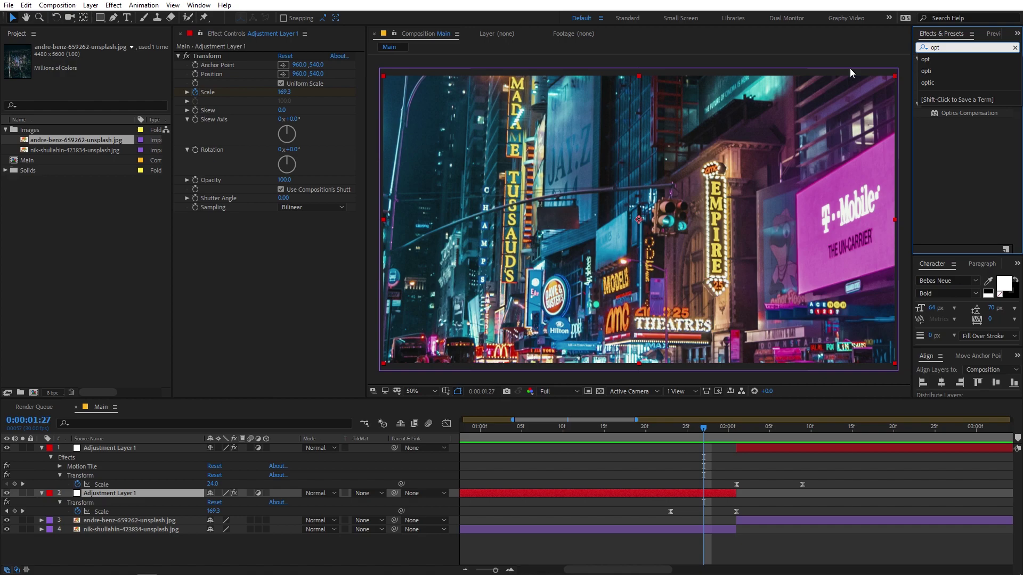
left_click_drag(967, 114, 257, 308)
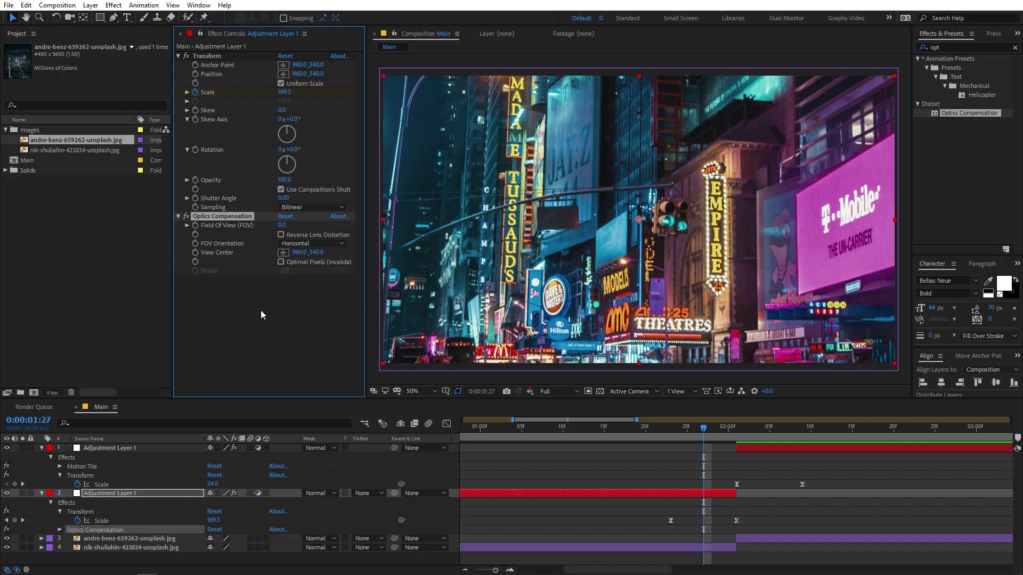
Set an Optics Compensation Field Of View keyframe at 0:00:01:10 on the first shot's adjustment layer
key("j")
scroll(592, 469, "left", 3)
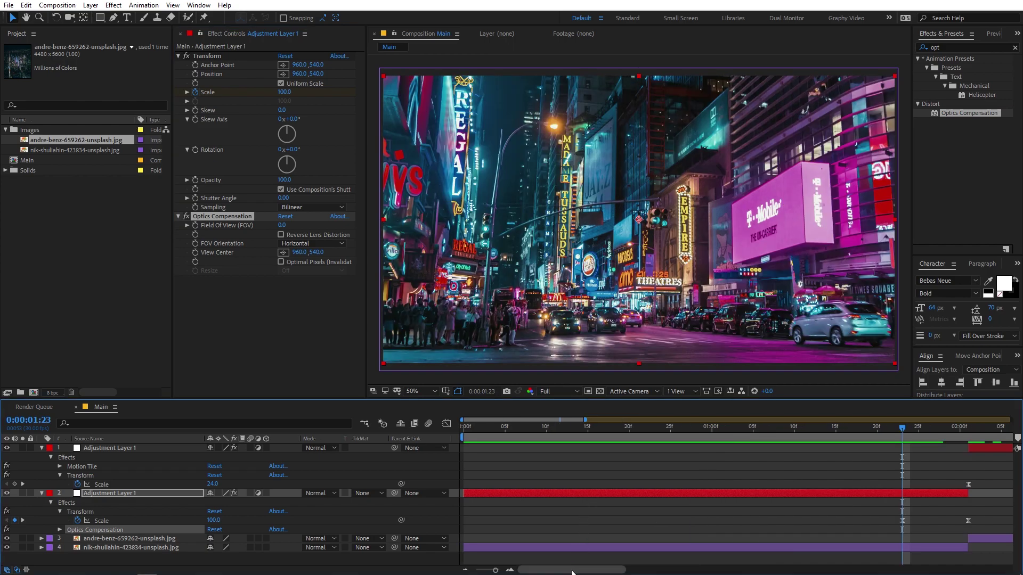
scroll(572, 573, "right", 5)
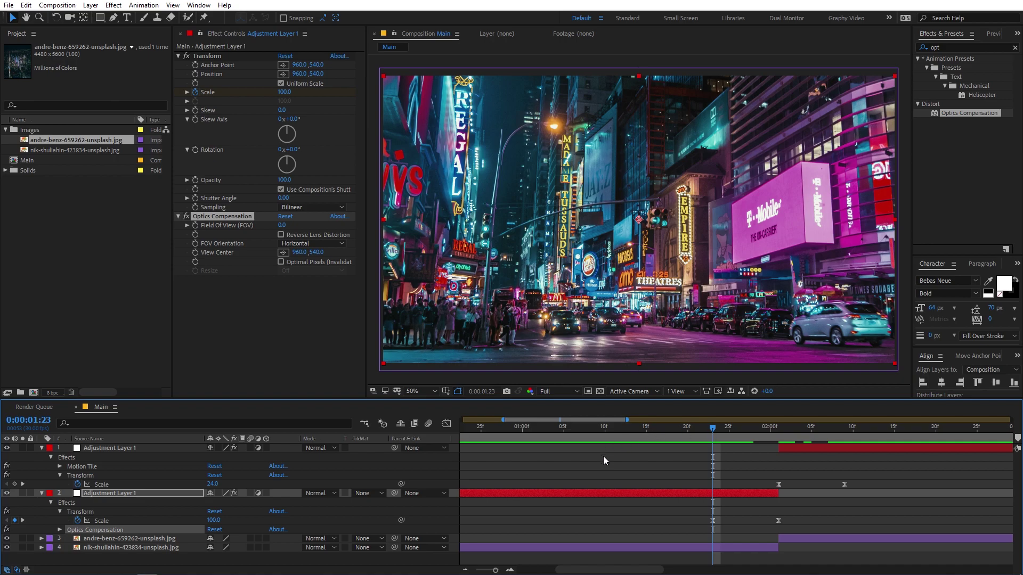
left_click_drag(605, 428, 610, 435)
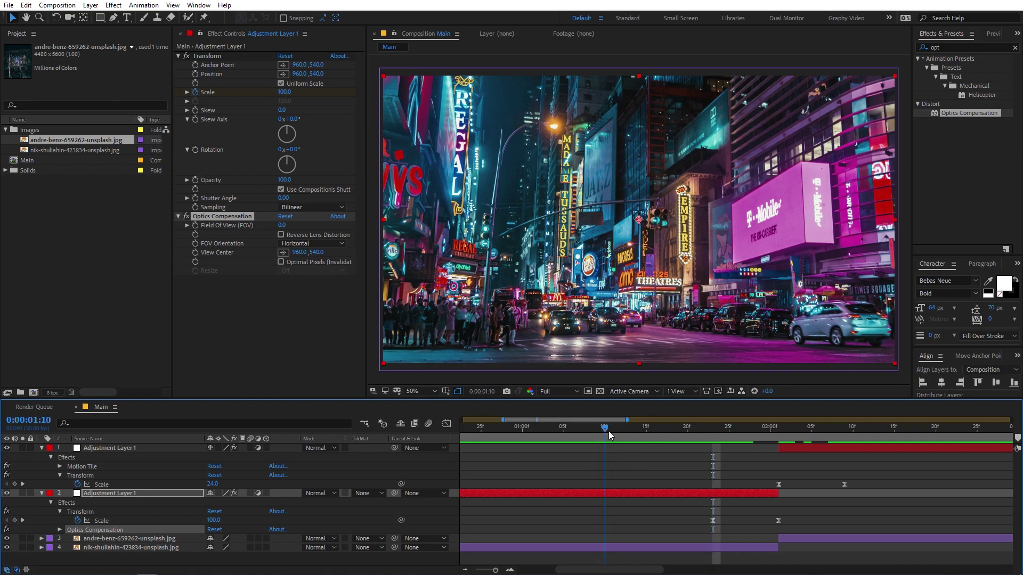
left_click(197, 225)
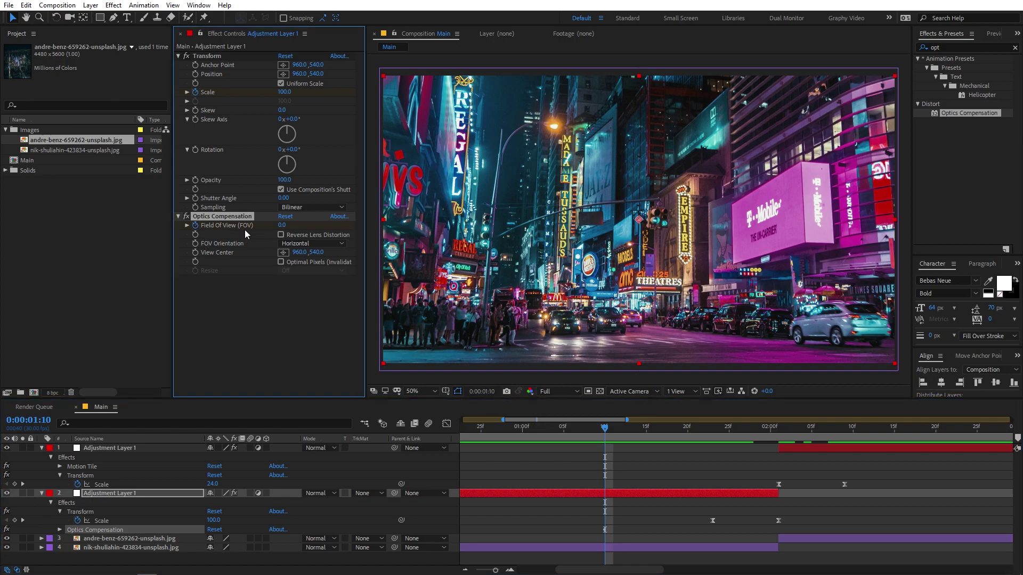
Keyframe Optics Compensation Field Of View at 180 at 0:00:01:29, enable Reverse Lens Distortion and preview the distortion
left_click_drag(609, 435, 765, 439)
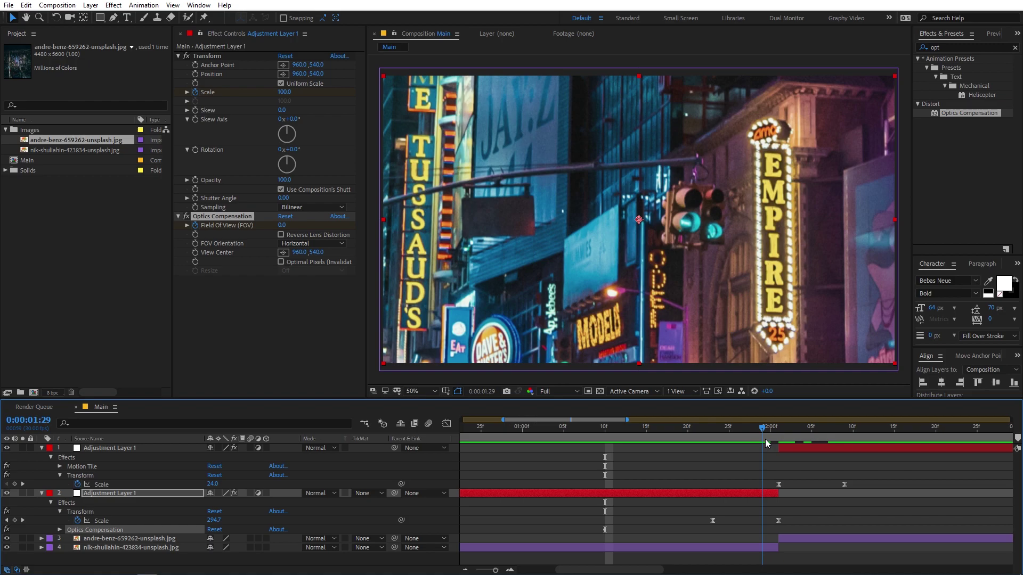
left_click(283, 227)
type("180")
key("Return")
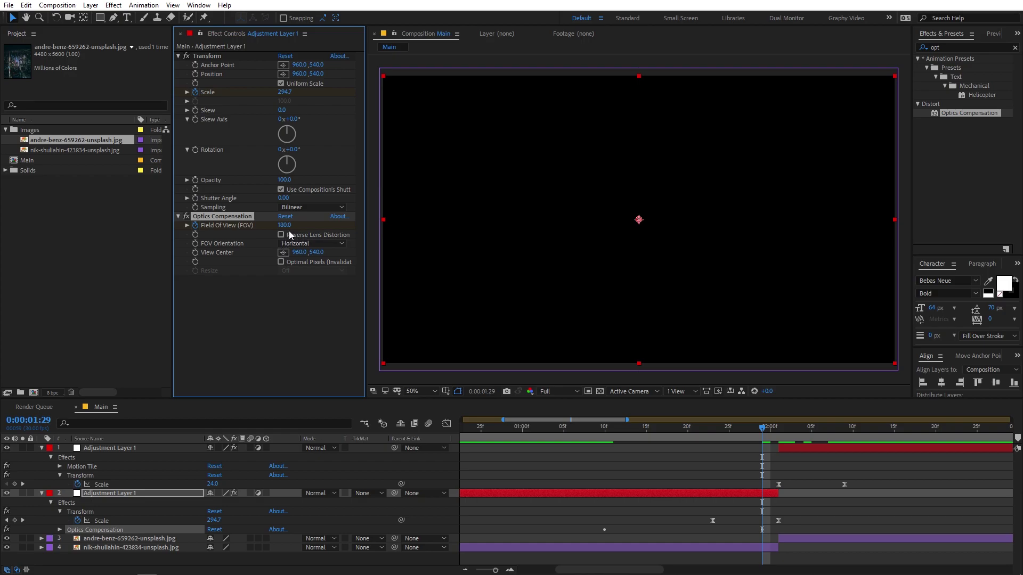
left_click(280, 235)
left_click_drag(618, 426, 531, 429)
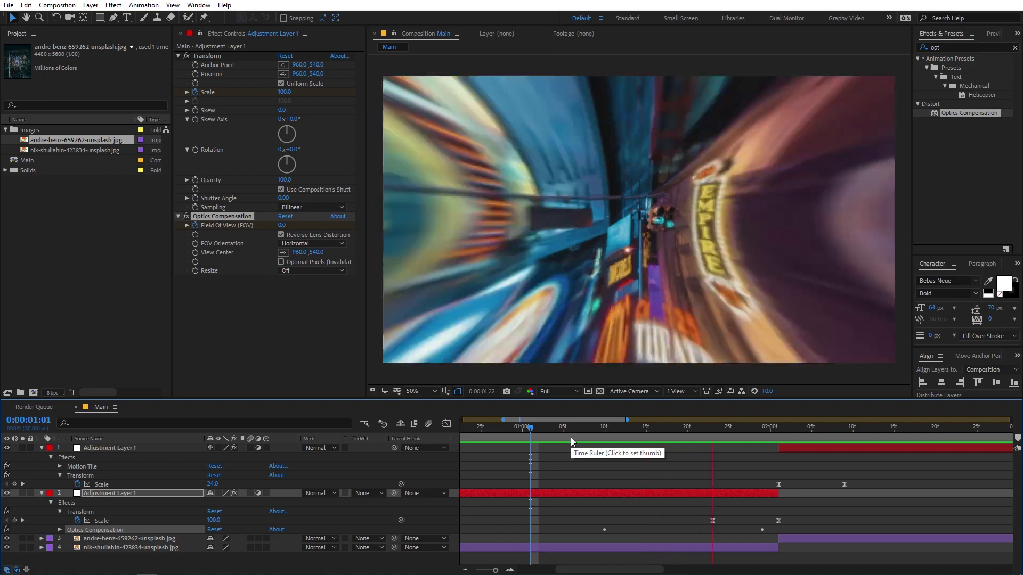
Apply the Bulge effect to the second shot's adjustment layer, below Transform, with the playhead at 0:00:02:01
left_click_drag(570, 437, 782, 431)
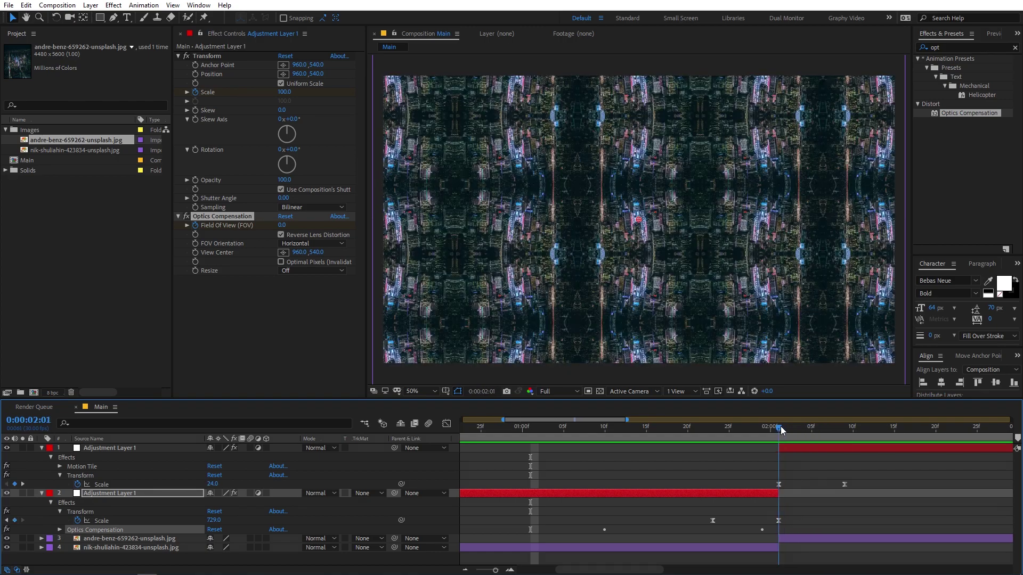
left_click(806, 454)
left_click(805, 445)
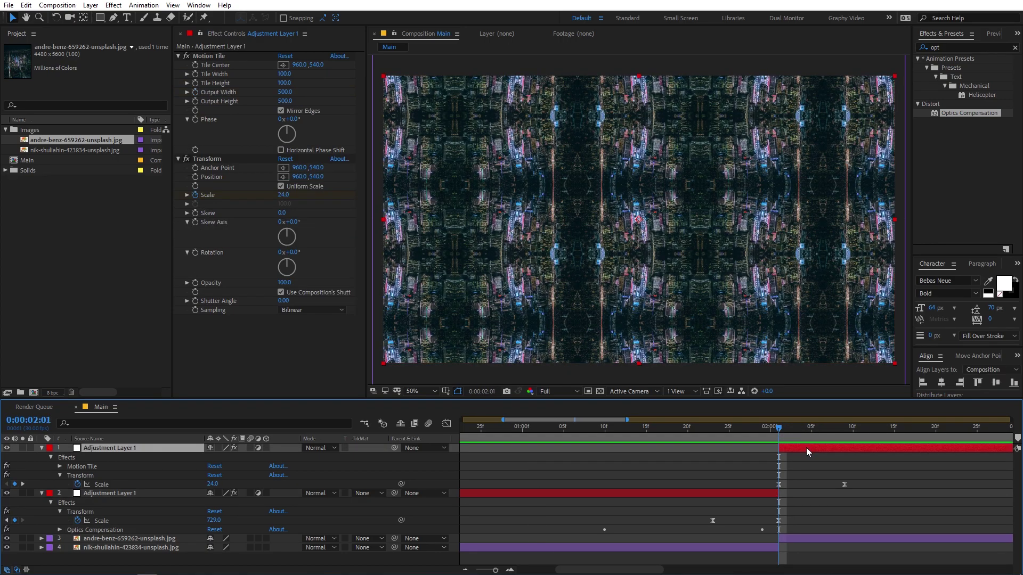
left_click(1015, 48)
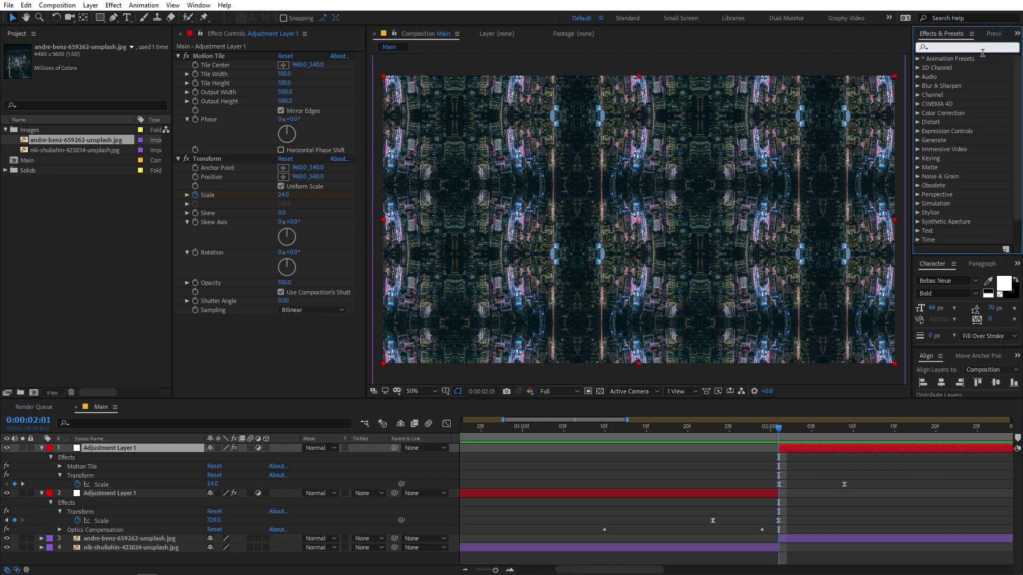
type("b")
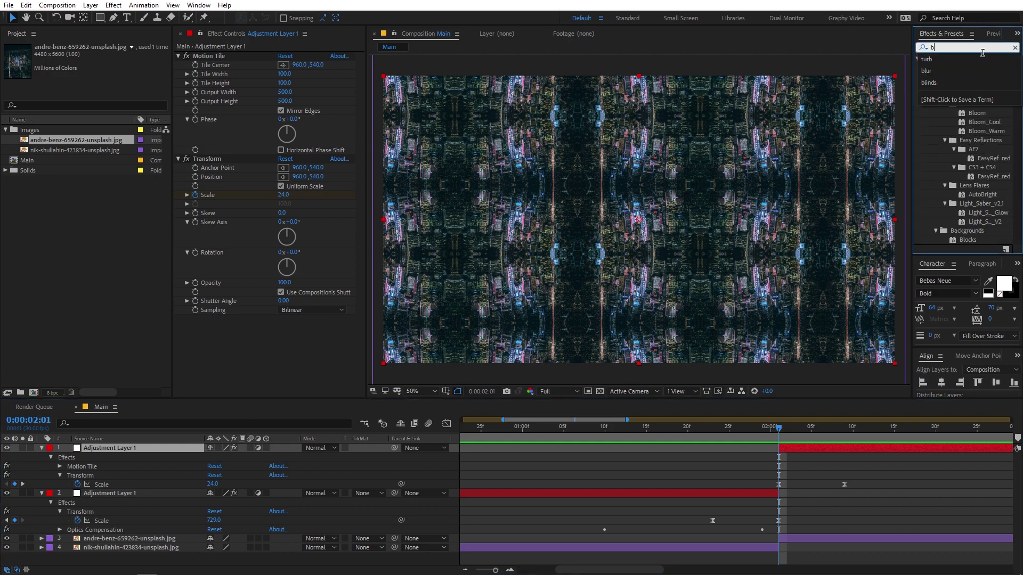
type("ulge")
left_click_drag(948, 68, 258, 338)
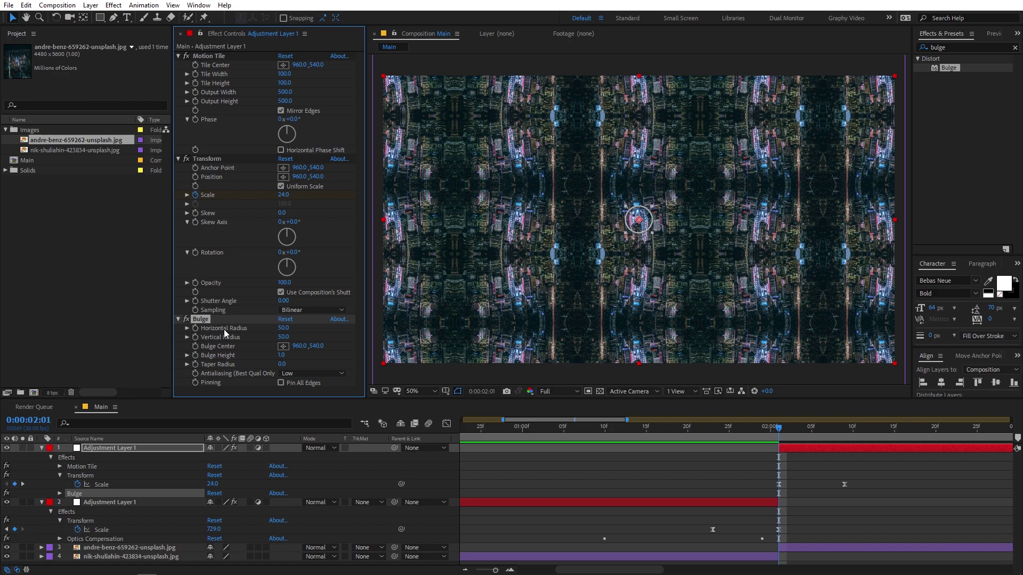
Set the Bulge effect's Horizontal Radius and Vertical Radius to 1000
left_click(284, 329)
key("Tab")
type("100")
key("Return")
left_click(286, 338)
type("1")
key("Return")
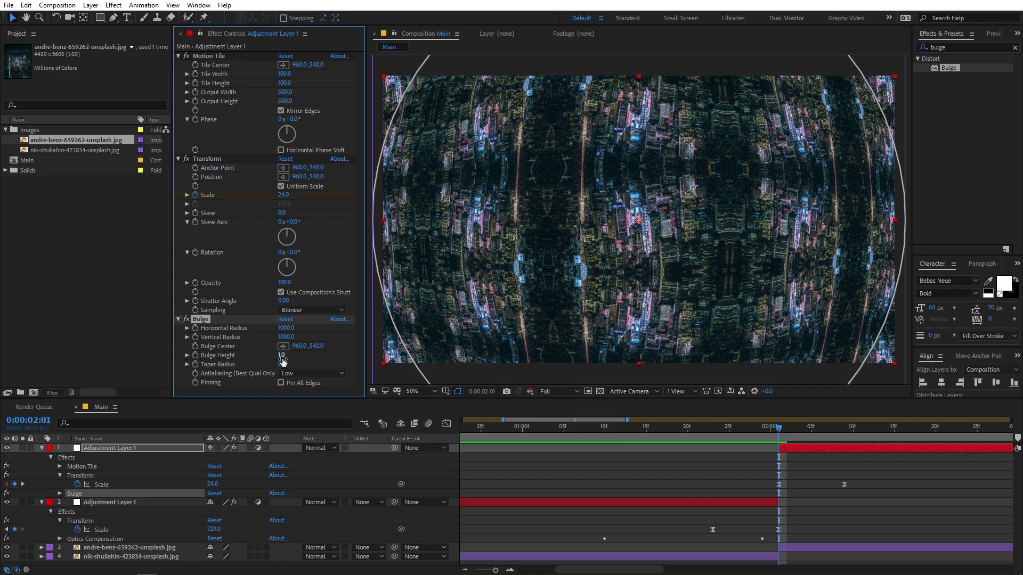
Set Bulge Height to -1.1 and enable Pin All Edges
left_click_drag(283, 361, 193, 373)
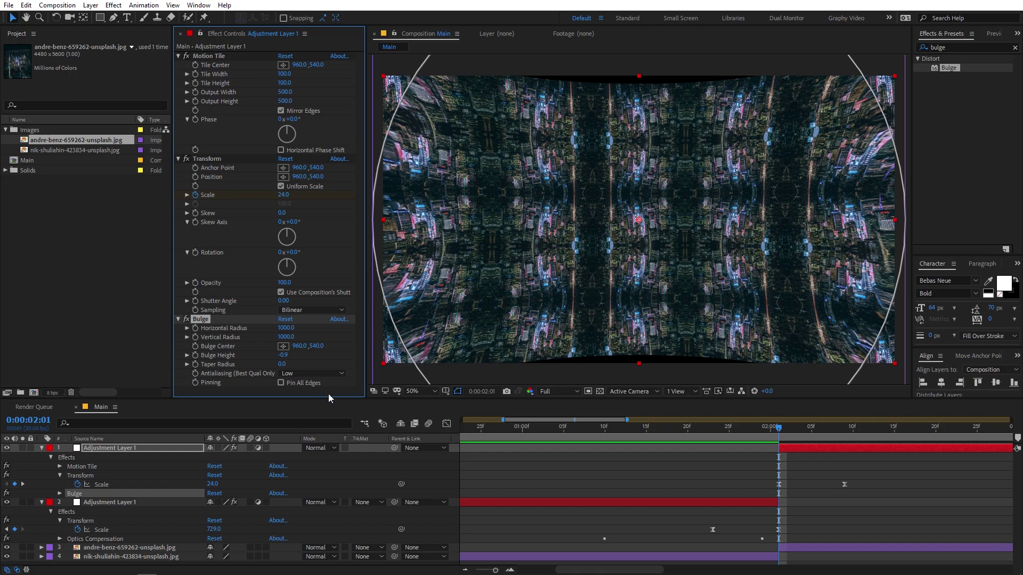
left_click(281, 383)
left_click_drag(287, 357, 284, 358)
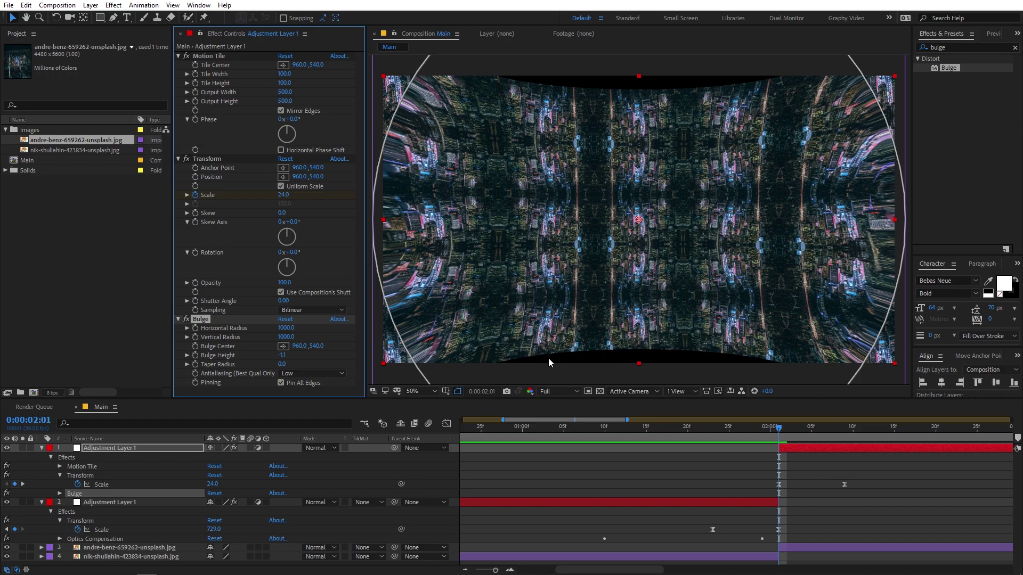
Set the Motion Tile Output Height to 600 on the second shot's adjustment layer
left_click(286, 102)
type("600")
key("Return")
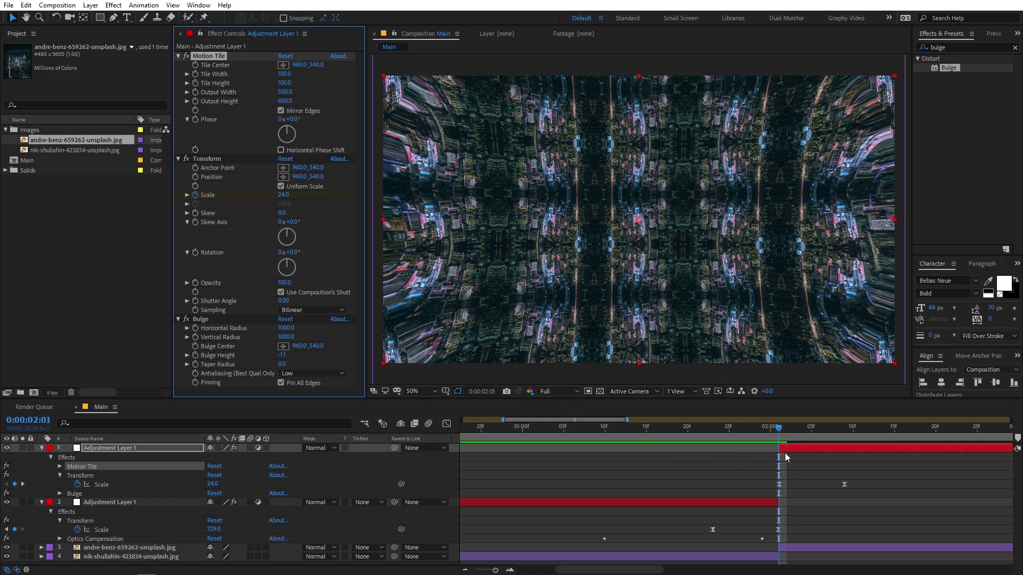
Keyframe Bulge Height at -1.1 at 0:00:02:01 and at 0 at 0:00:02:27, then preview the animation
left_click(196, 356)
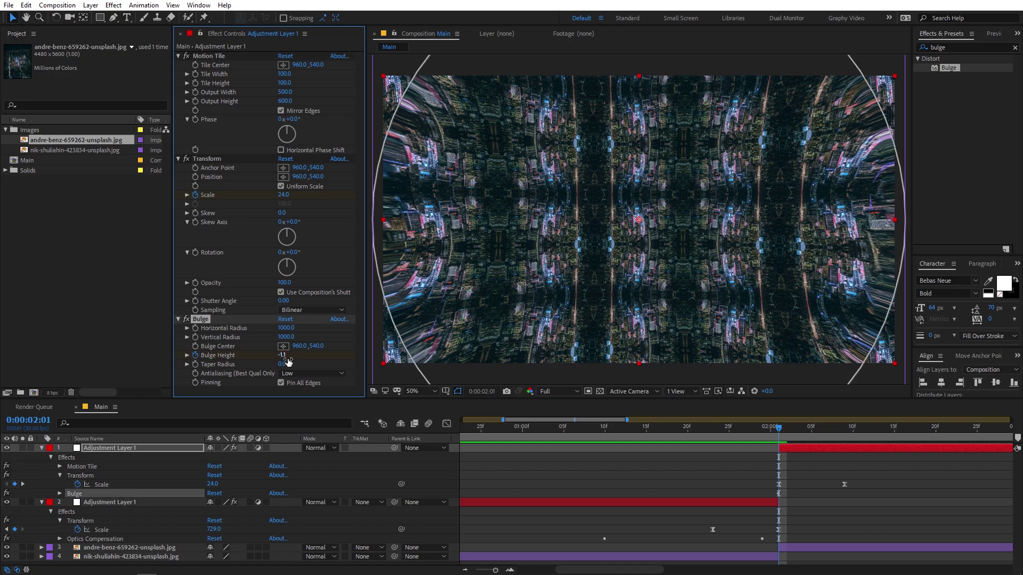
left_click_drag(790, 431, 991, 446)
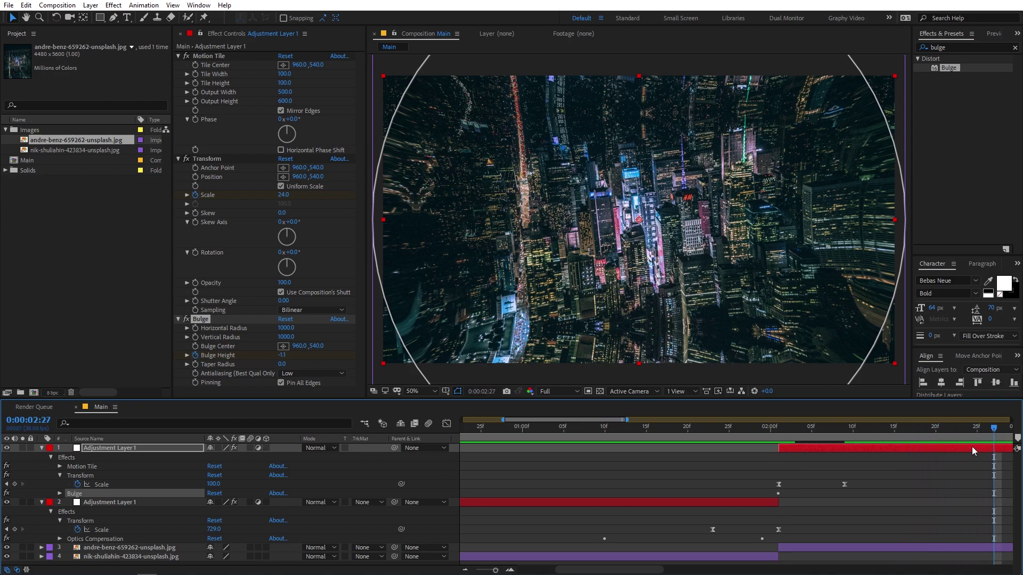
left_click(283, 355)
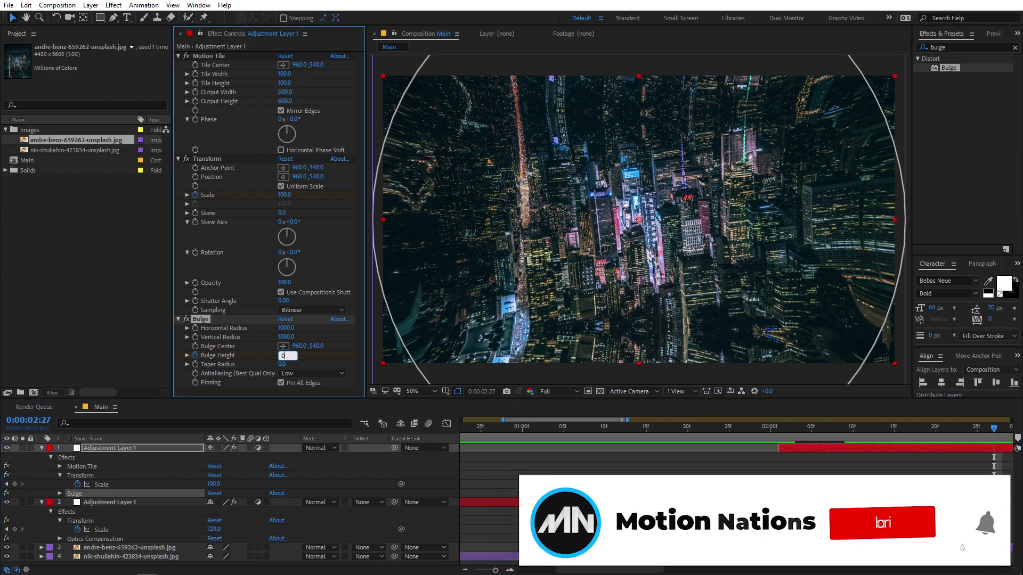
type("0")
key("Return")
key("space")
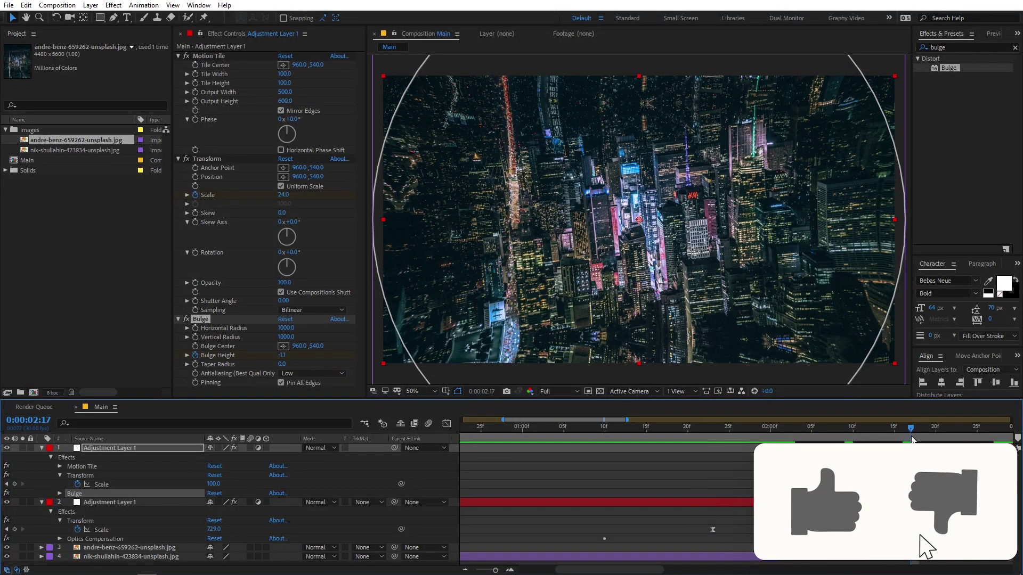
Reveal the second shot's adjustment layer keyframes and easy-ease its two Bulge Height keyframes
left_click(127, 450)
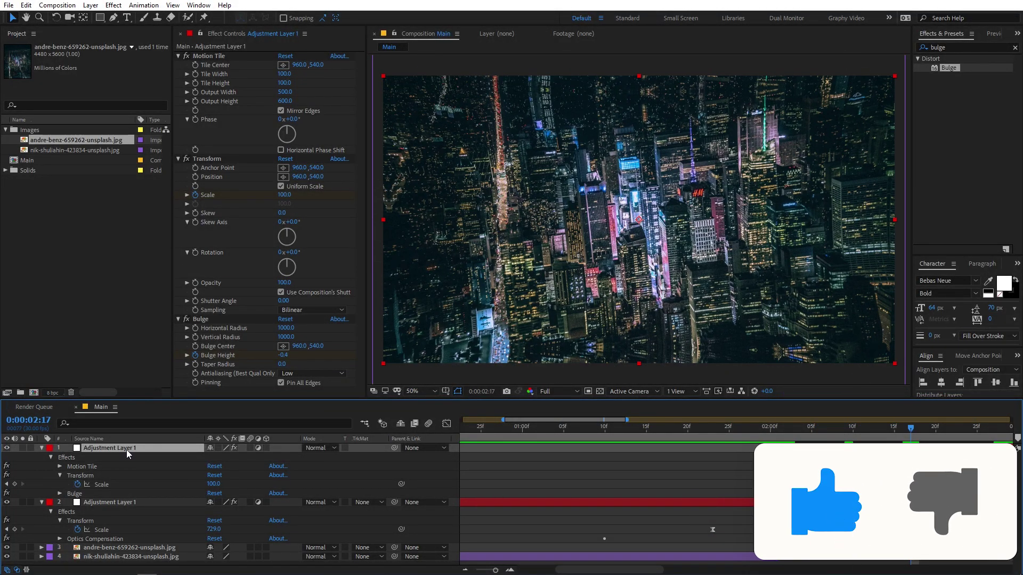
key("u")
key("u")
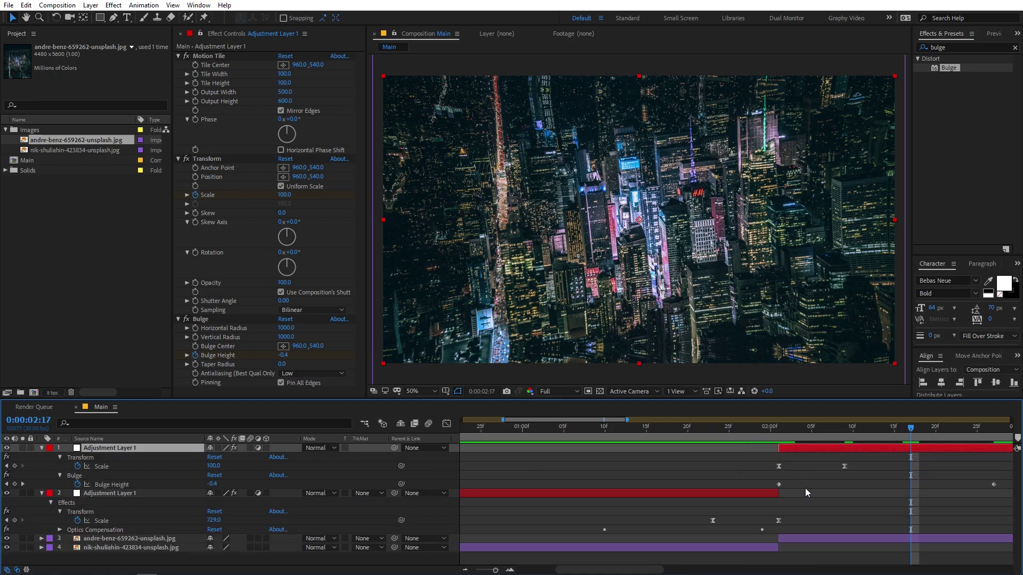
left_click_drag(766, 484, 690, 498)
left_click_drag(711, 570, 634, 574)
key("F9")
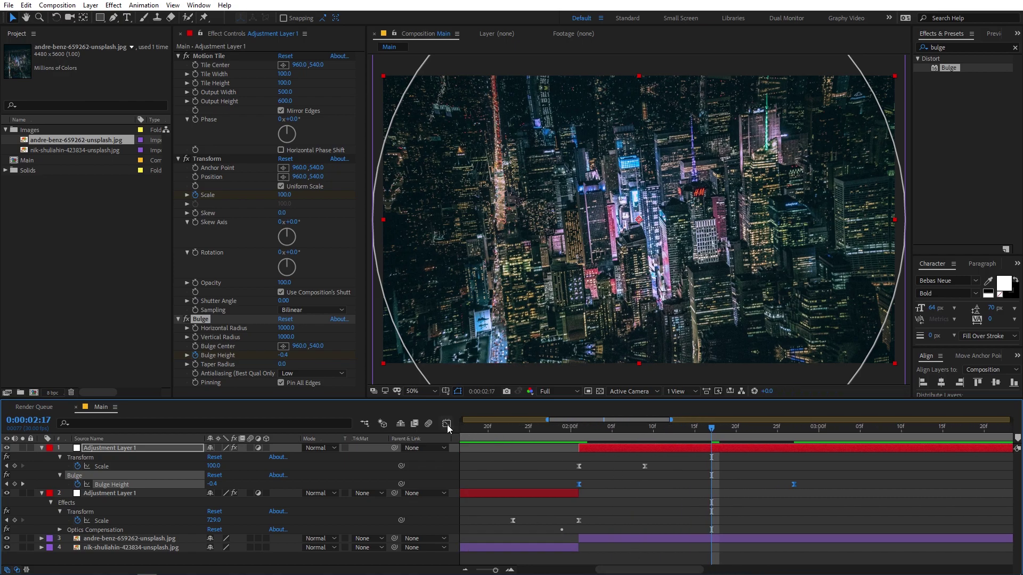
Skew the Bulge Height speed graph to peak near the first keyframe and play back the transition
left_click(445, 424)
left_click(778, 525)
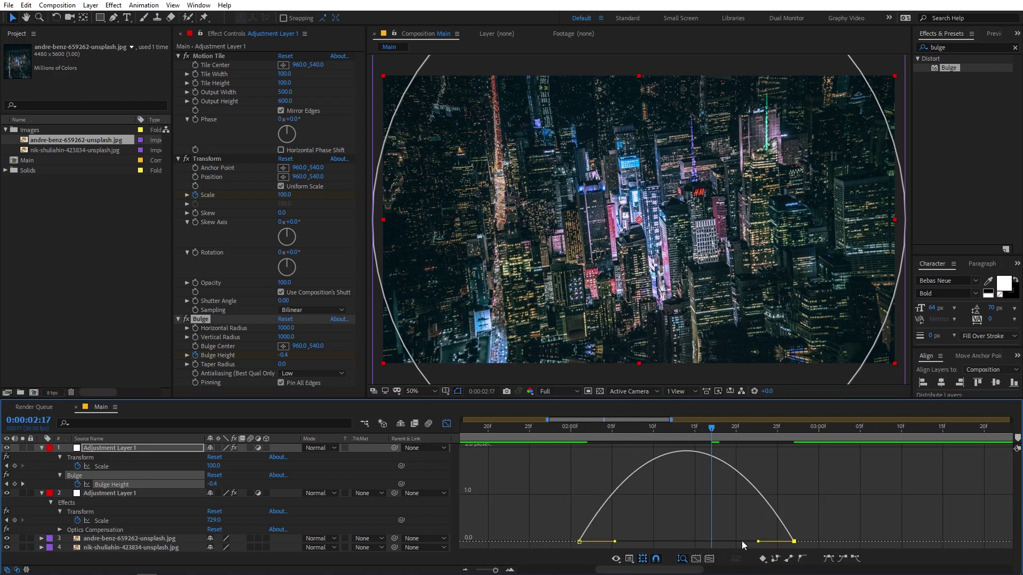
left_click_drag(759, 541, 686, 543)
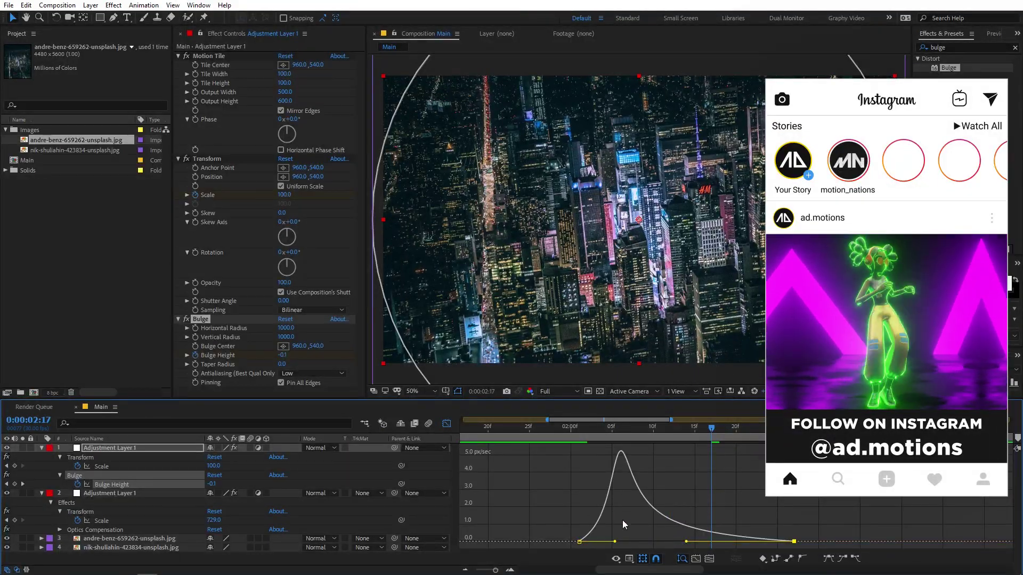
left_click(535, 429)
key("shift+F3")
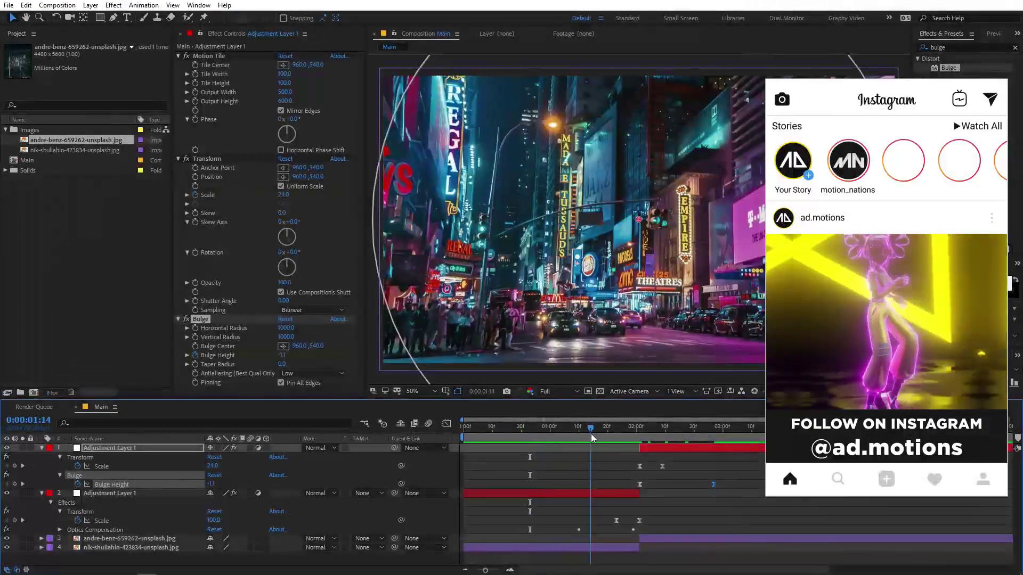
key("space")
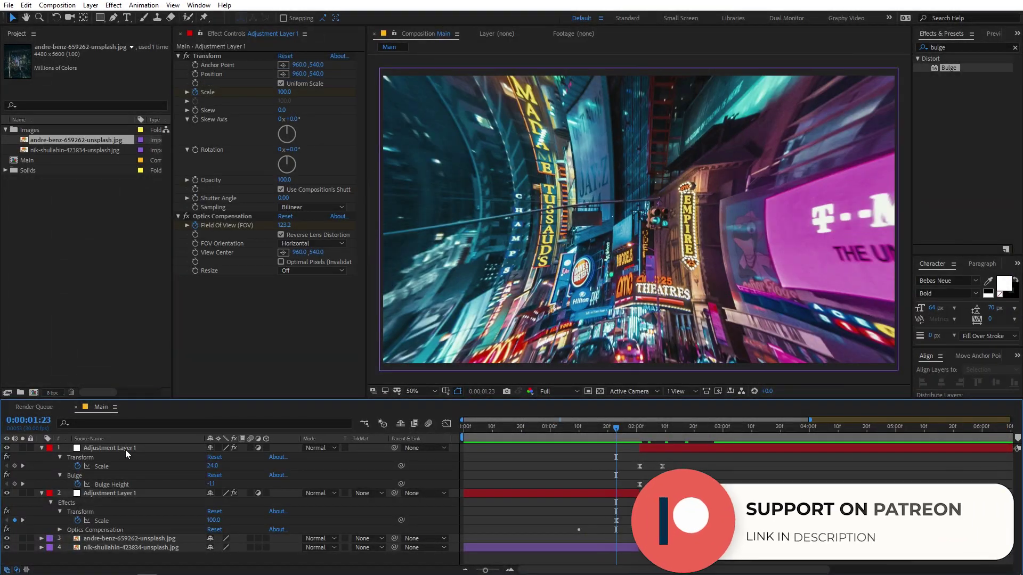
Turn on motion blur for both adjustment layers and enable it for the composition
left_click(125, 450)
left_click(131, 491, "shift")
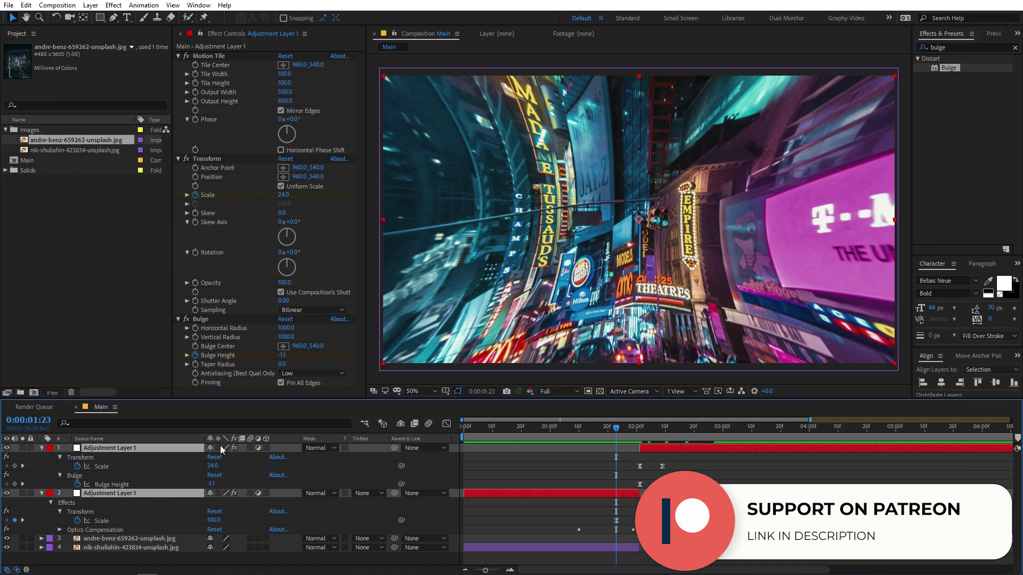
left_click(250, 448)
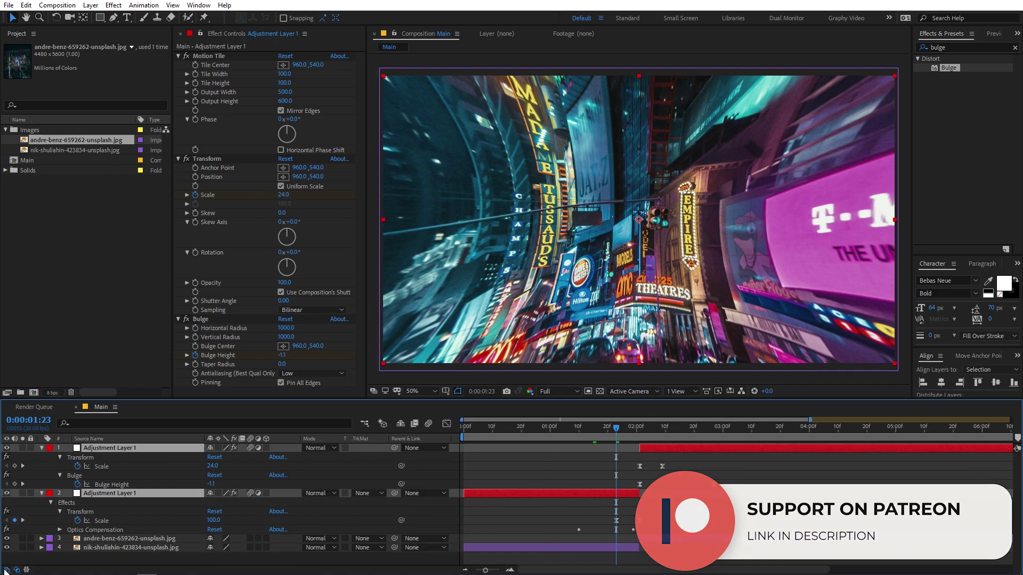
left_click(428, 423)
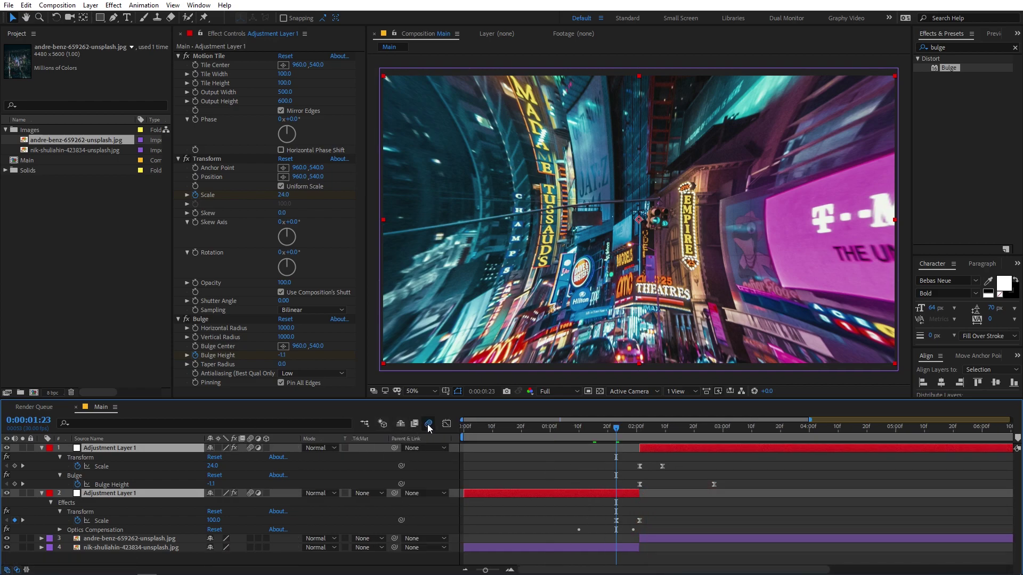
Play back the motion-blurred transition from several start points and scrub across the cut
left_click_drag(544, 430, 512, 437)
key("space")
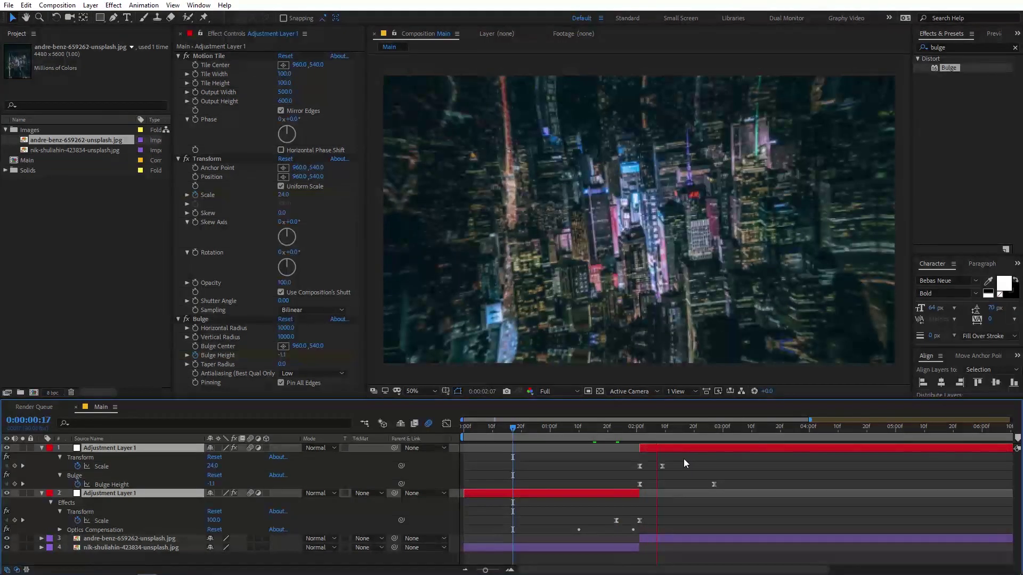
key("space")
key("Home")
key("space")
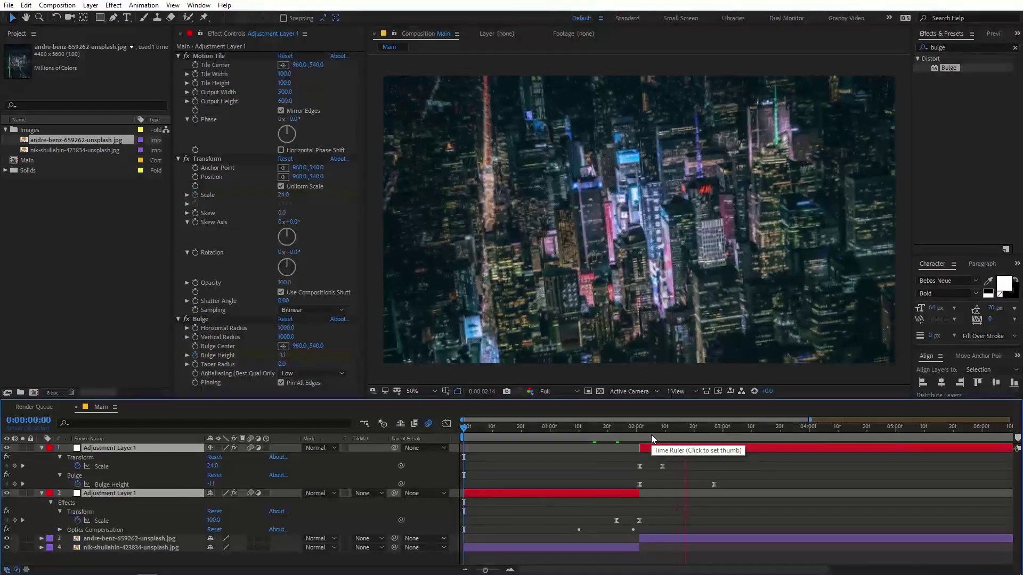
left_click(568, 437)
key("space")
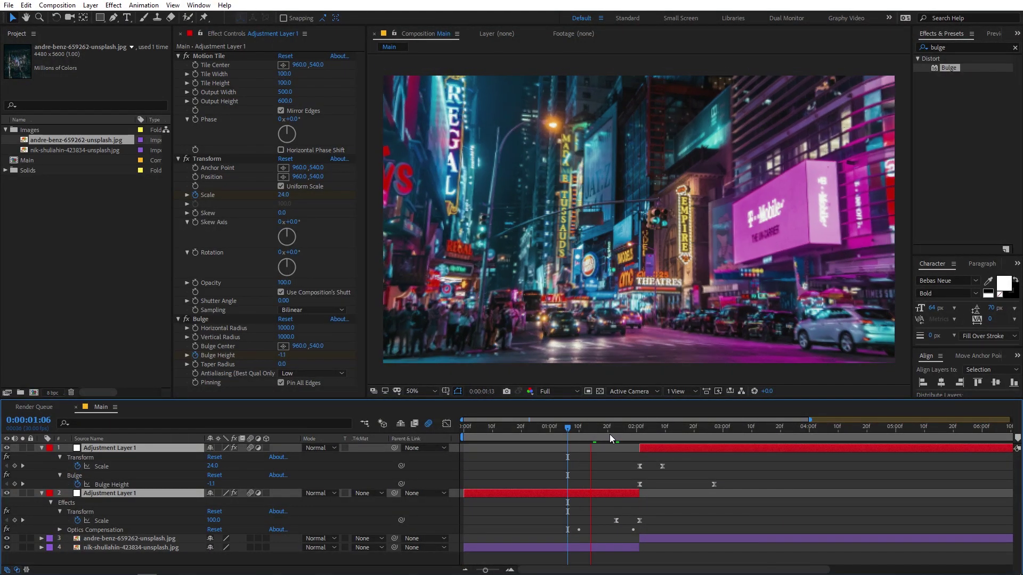
left_click_drag(634, 436, 645, 435)
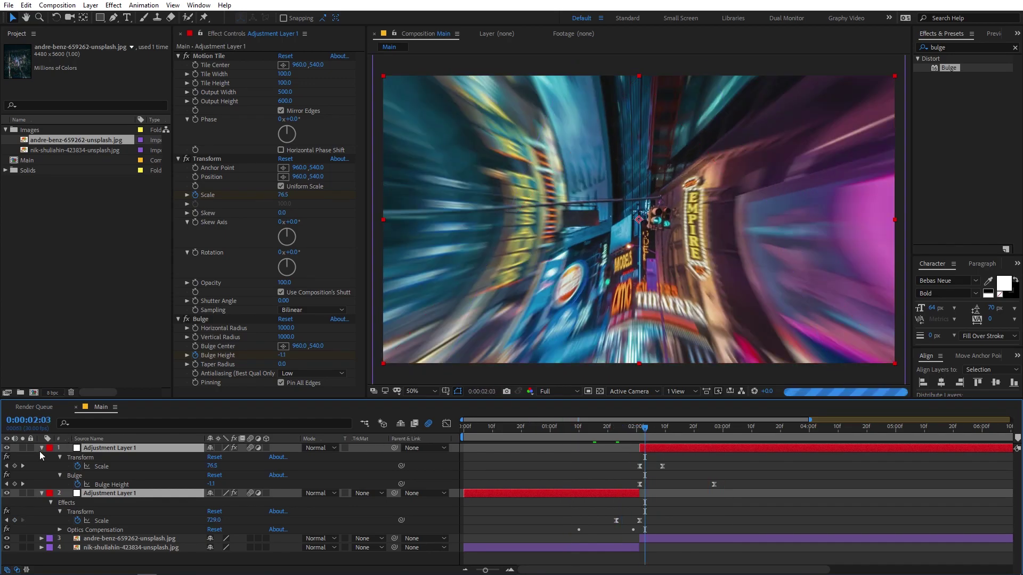
Trim the start of the first shot's adjustment layer to its first Field Of View keyframe at 0:00:01:10
key("u")
left_click(515, 486)
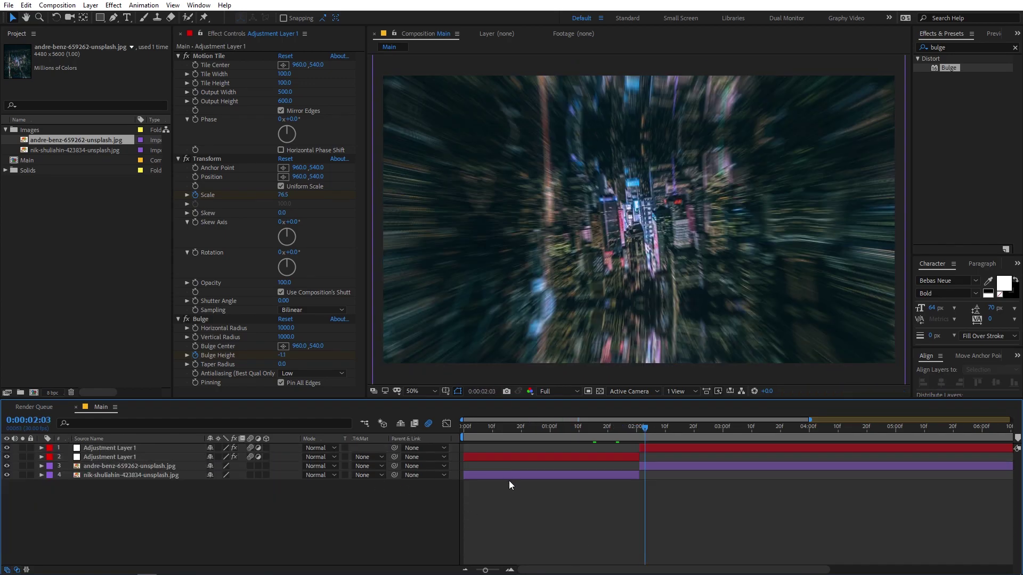
left_click(543, 460)
key("u")
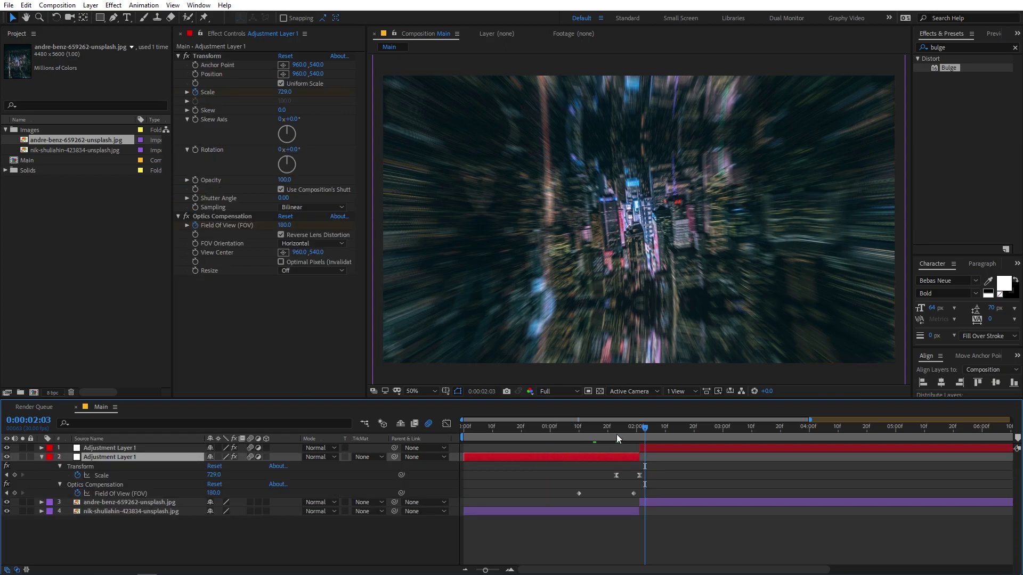
left_click_drag(620, 433, 579, 429)
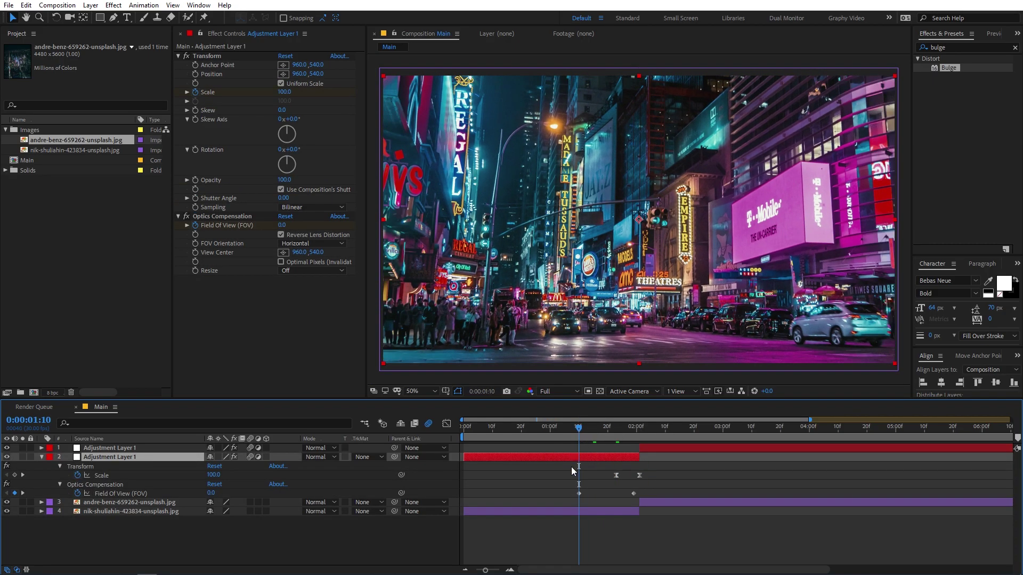
left_click_drag(467, 458, 580, 461)
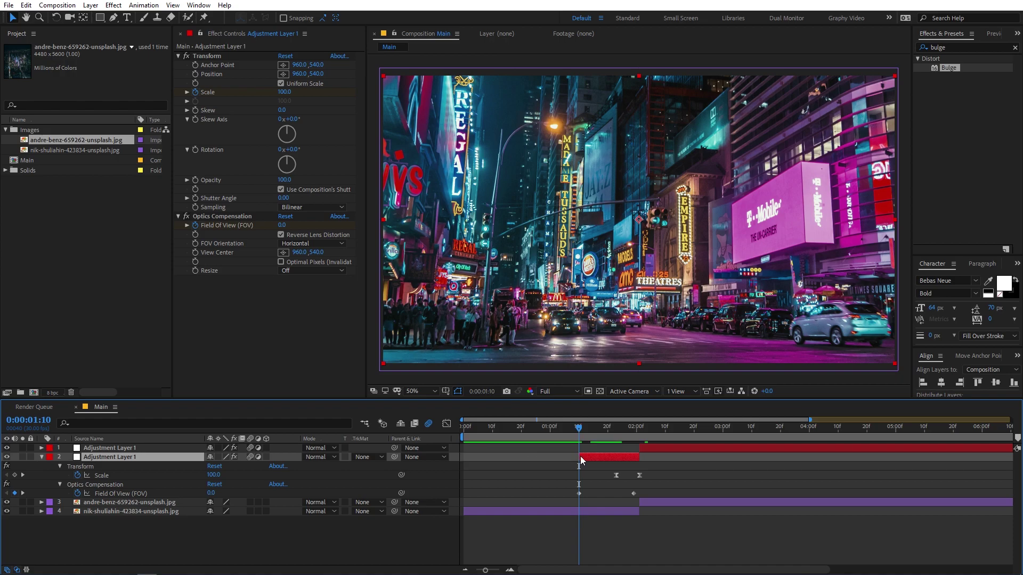
Trim the end of the second shot's adjustment layer to its last Bulge Height keyframe at 0:00:02:27 and scrub the transition
left_click(674, 452)
key("u")
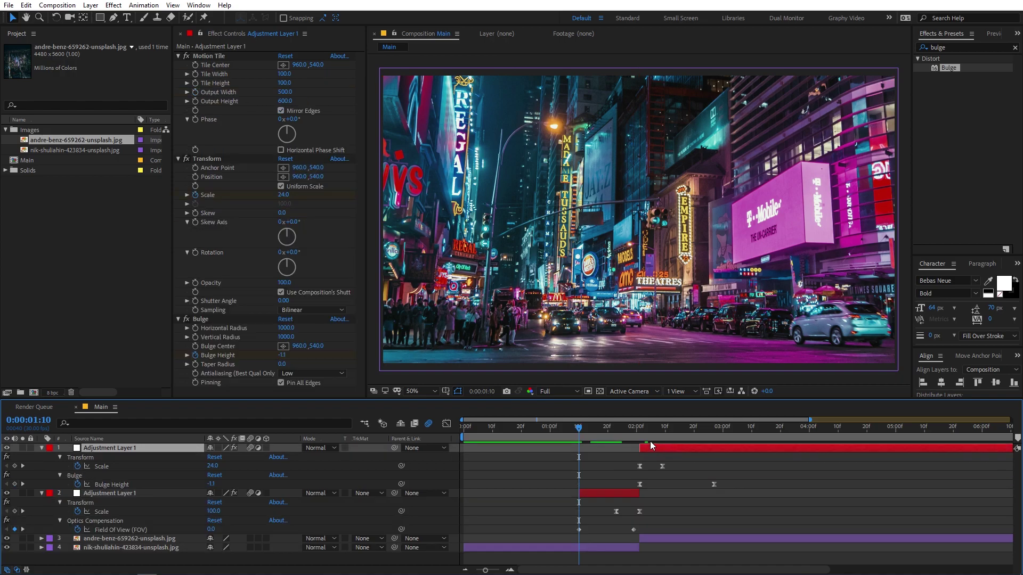
left_click(693, 429)
left_click_drag(705, 439, 715, 440)
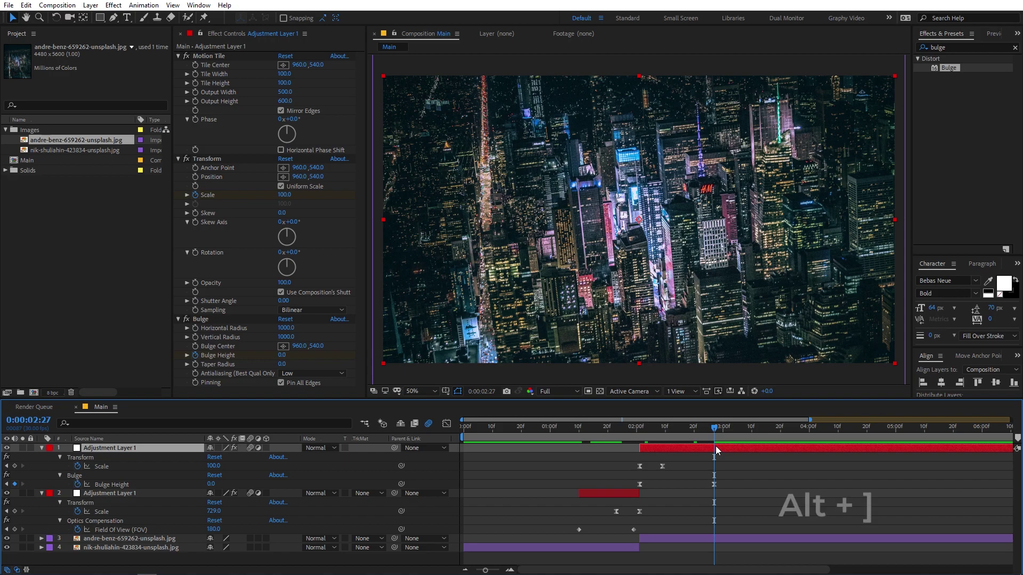
key("alt+bracketright")
left_click_drag(628, 434, 670, 453)
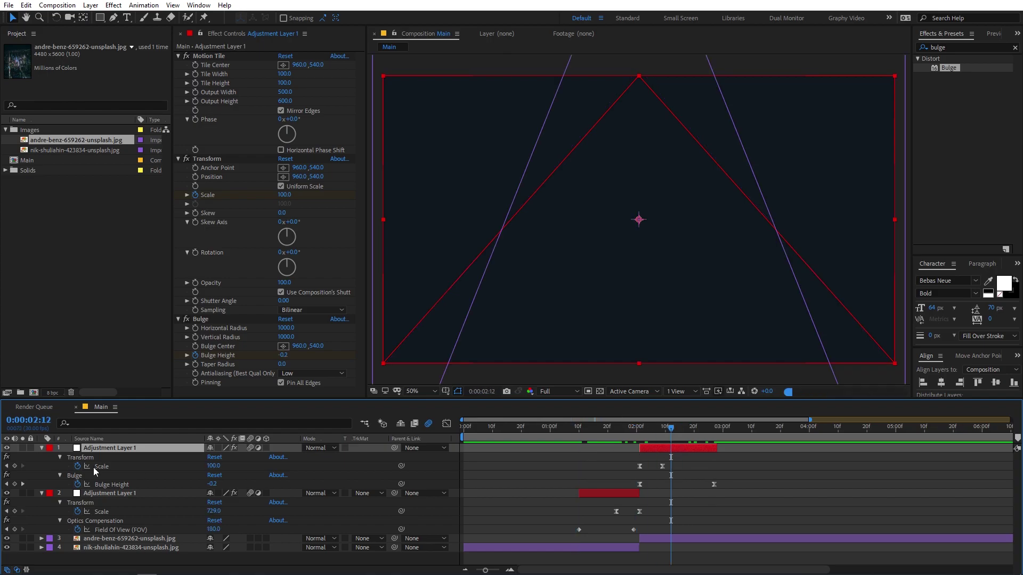
Pre-compose both adjustment layers into a new composition named Zoom In
left_click(42, 448)
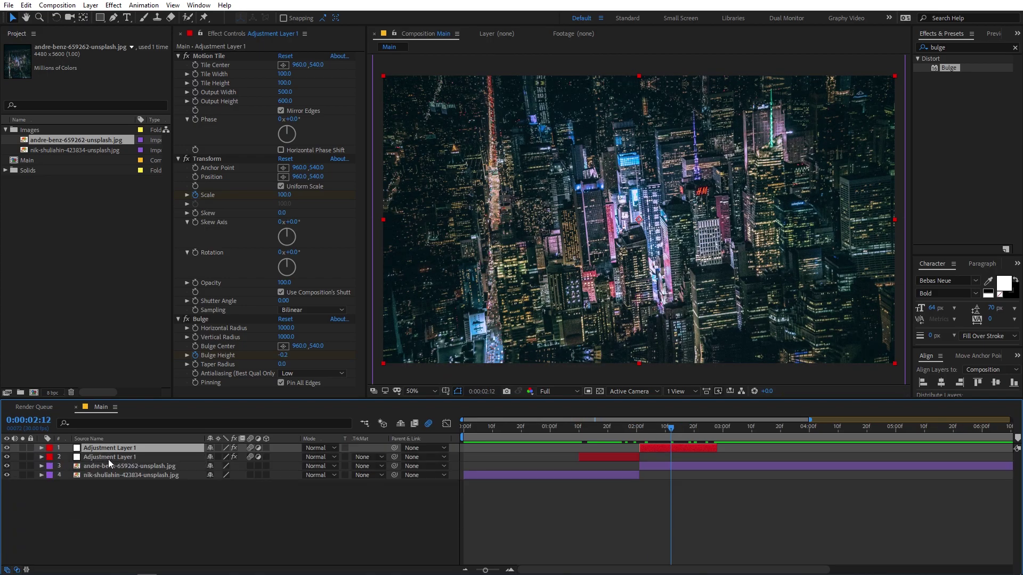
left_click(115, 457, "shift")
right_click(115, 458)
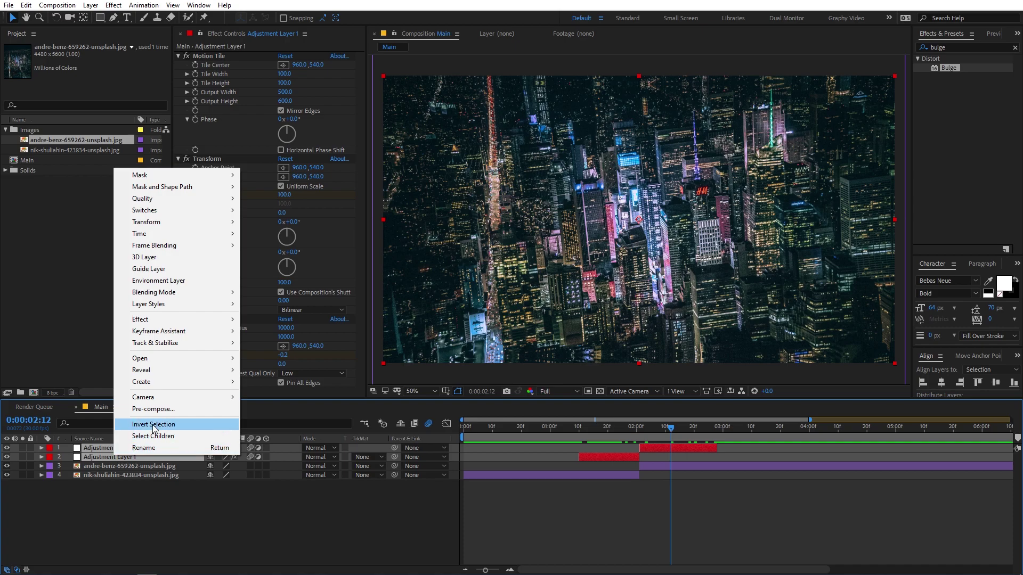
left_click(160, 412)
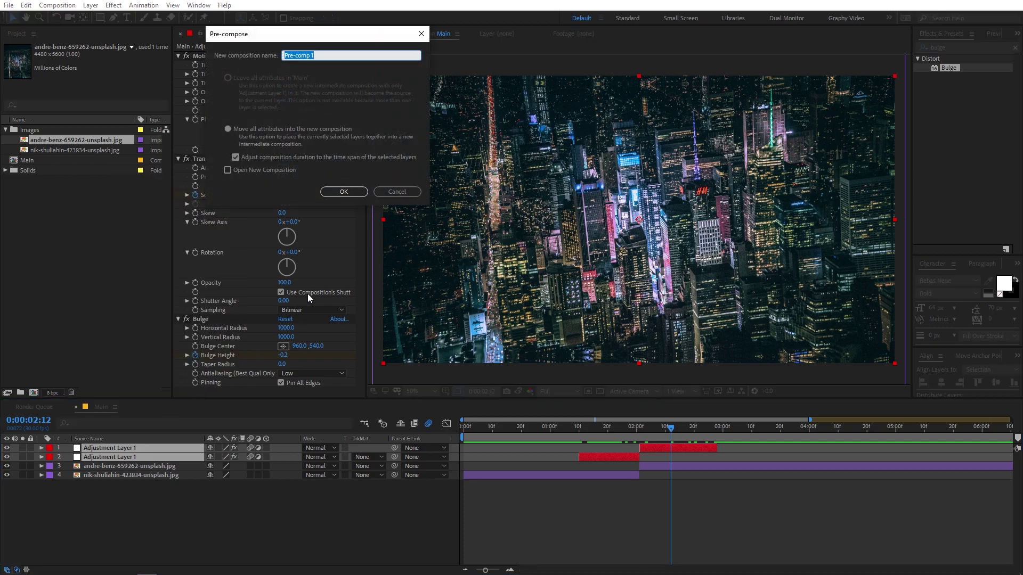
type("Zoom In")
left_click(344, 192)
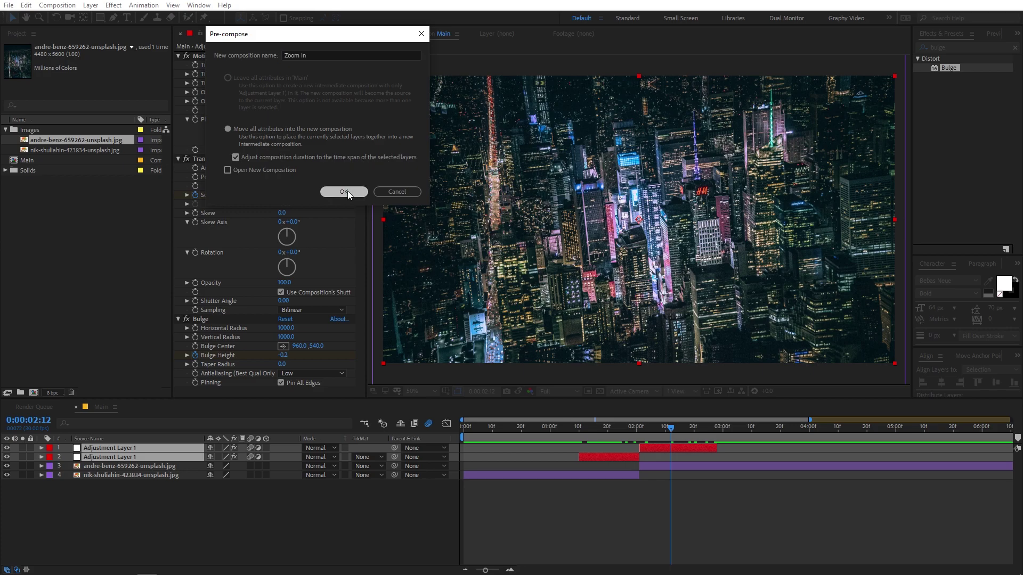
Inside the Zoom In composition, add a composition marker with the comment "Cut" at 0:00:02:01, where the two adjustment layers meet
left_click_drag(610, 463, 668, 464)
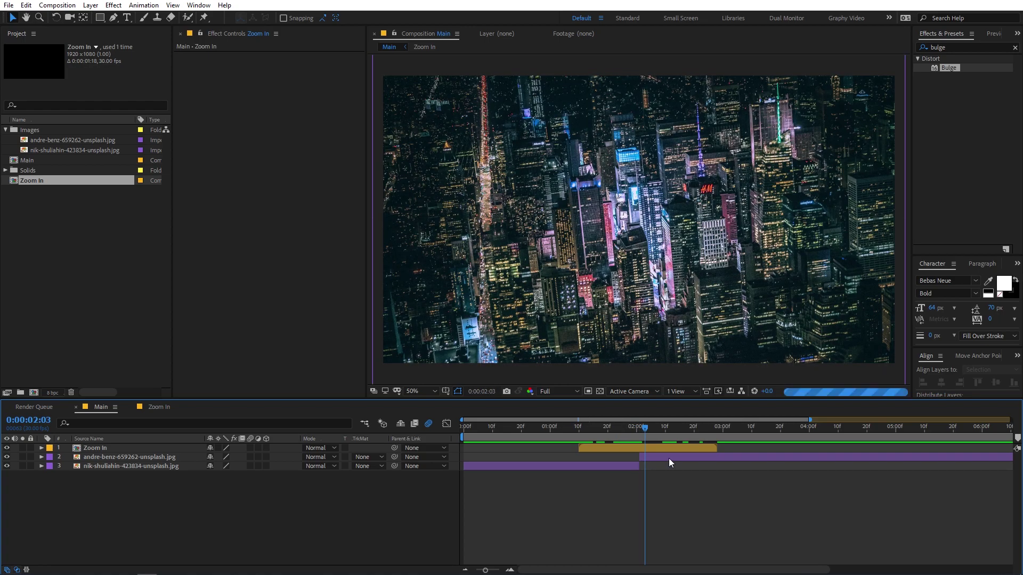
left_click(126, 450)
double_click(126, 450)
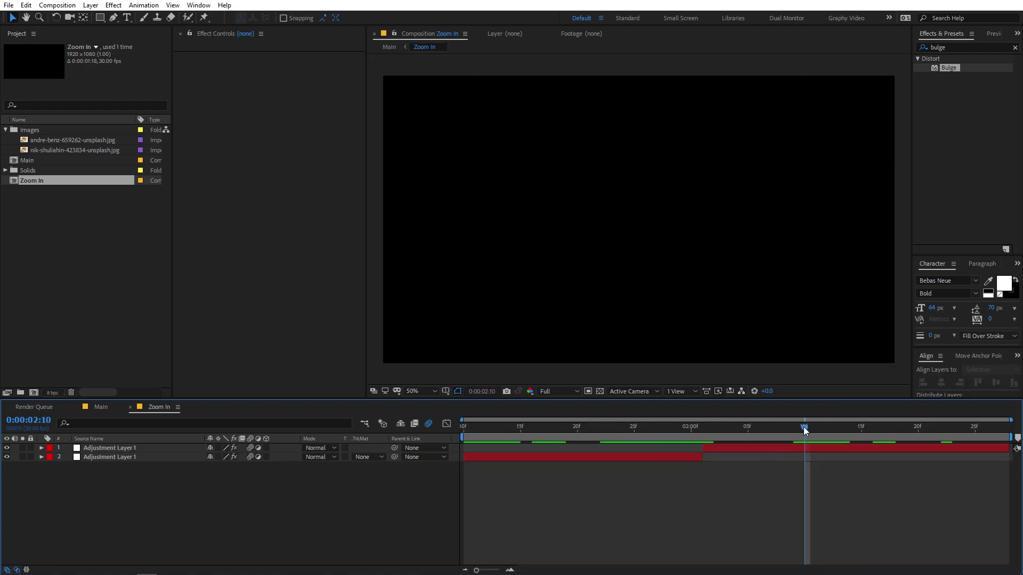
left_click_drag(804, 426, 697, 433)
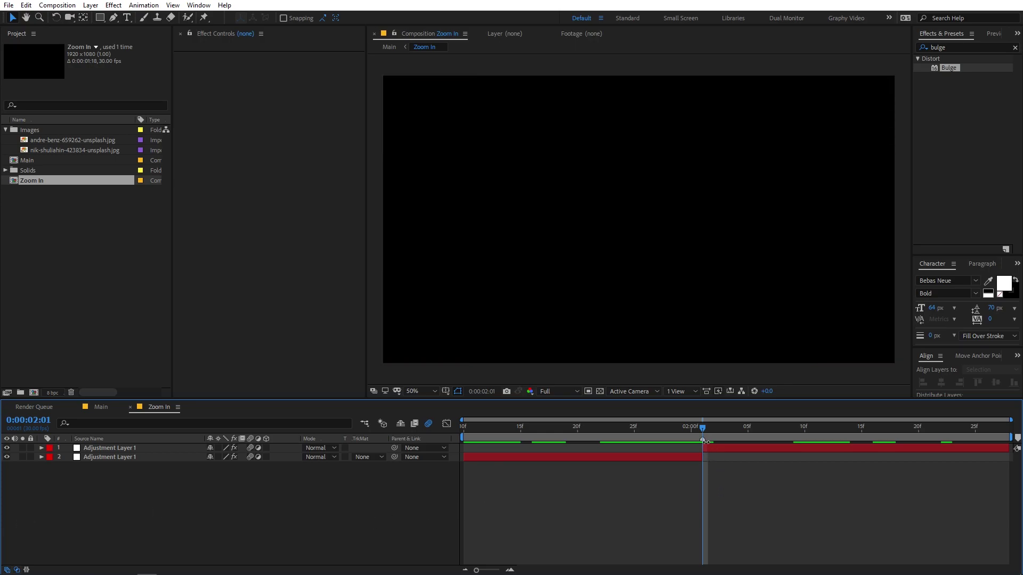
double_click(702, 440)
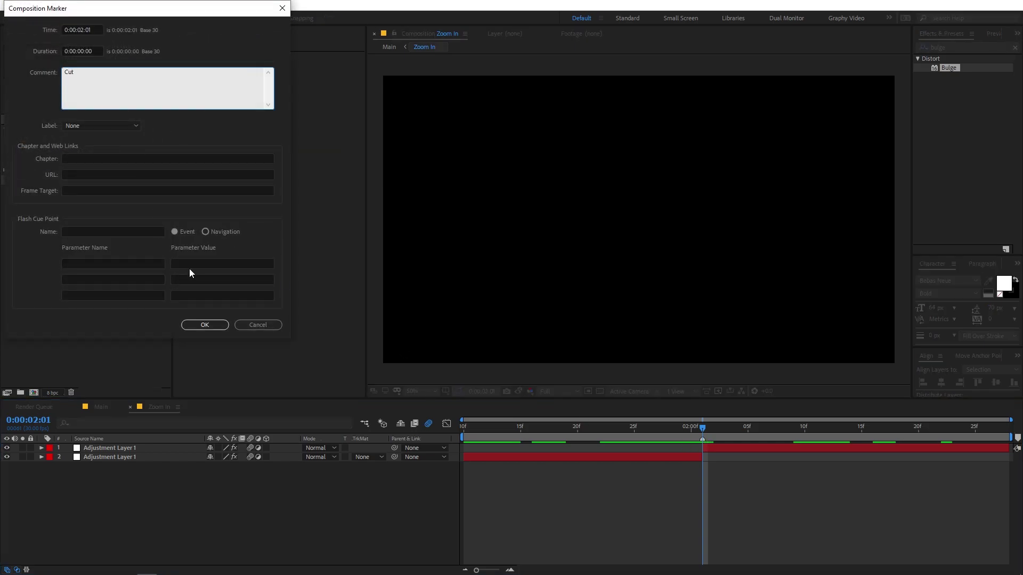
left_click(197, 324)
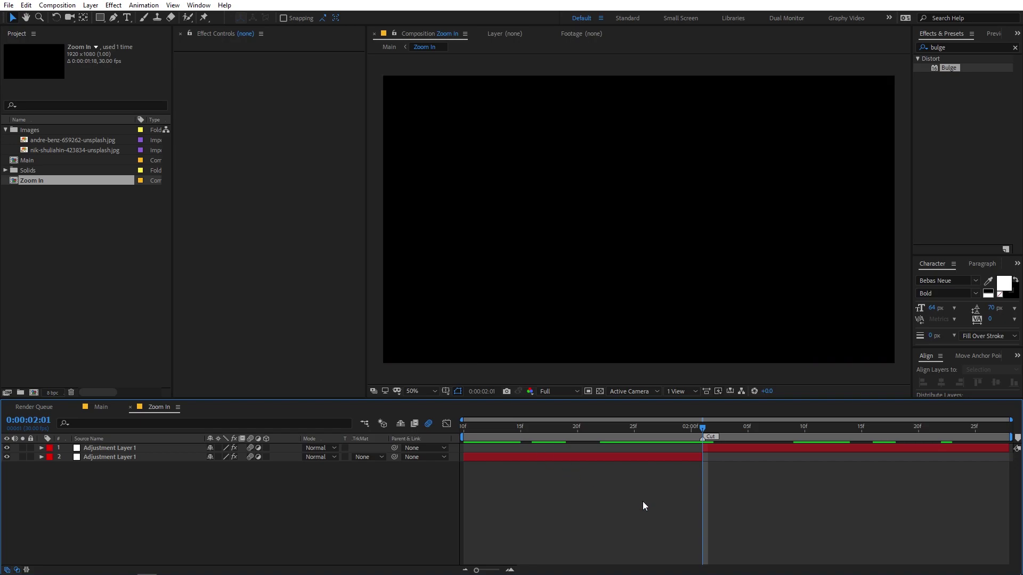
In the Main composition, replace the existing Zoom In layer with a fresh instance from the project, placed above the images
left_click(100, 407)
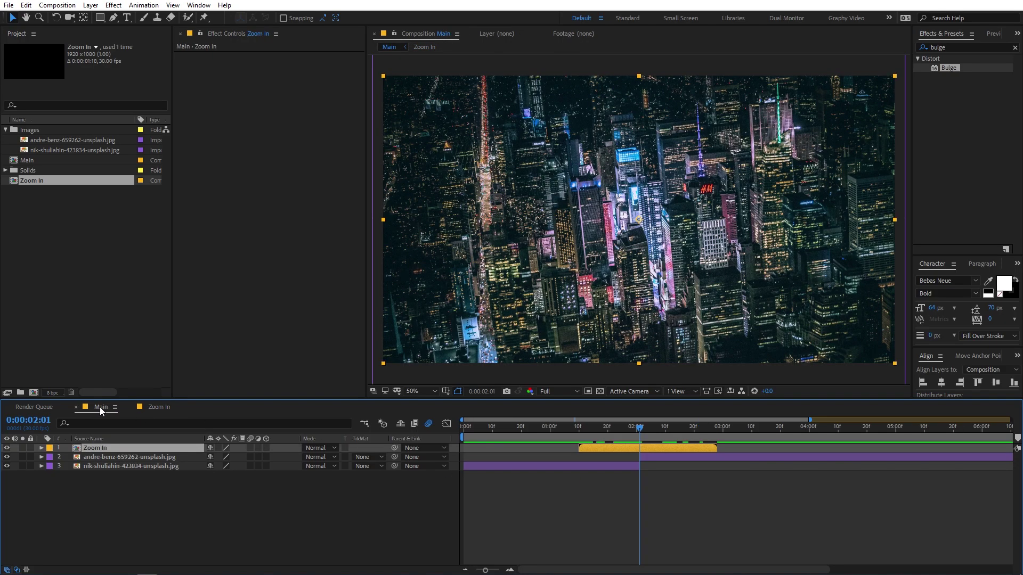
left_click(532, 499)
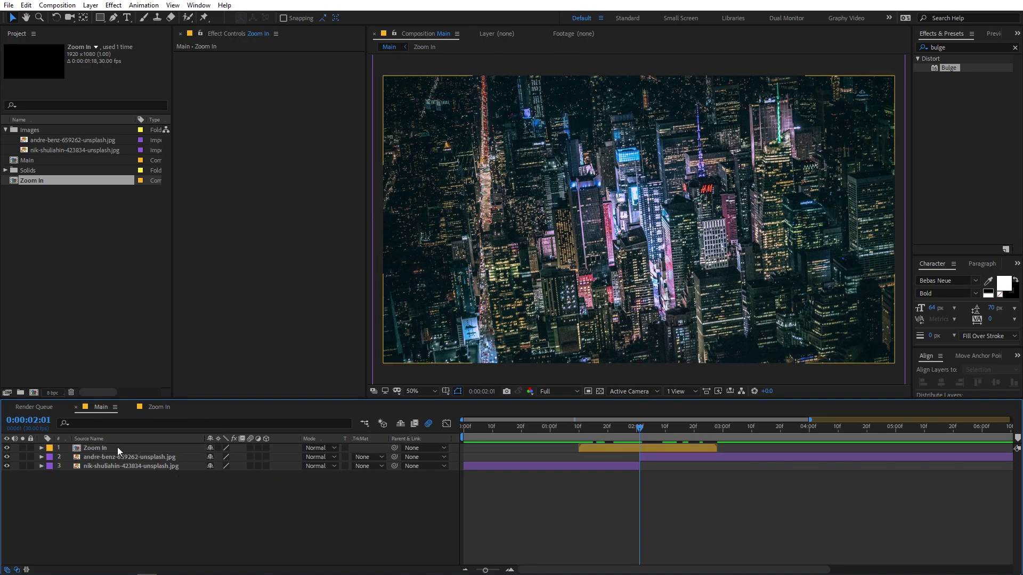
left_click(118, 450)
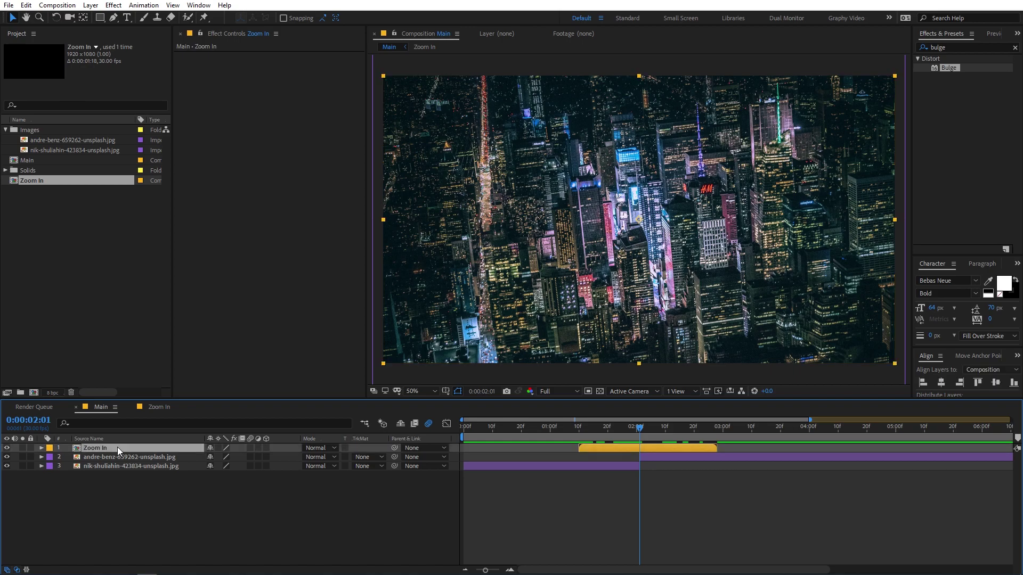
key("Delete")
left_click_drag(32, 180, 133, 449)
left_click(187, 528)
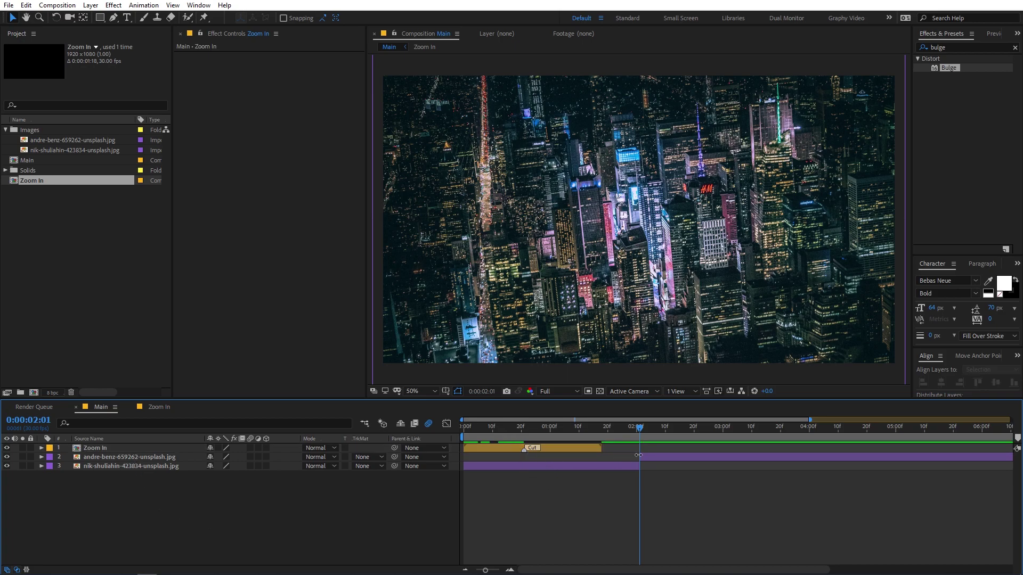
Shift the Zoom In layer in time so its Cut marker lines up with the image cut at 0:00:02:01
left_click_drag(574, 452, 688, 448)
left_click_drag(486, 566, 499, 568)
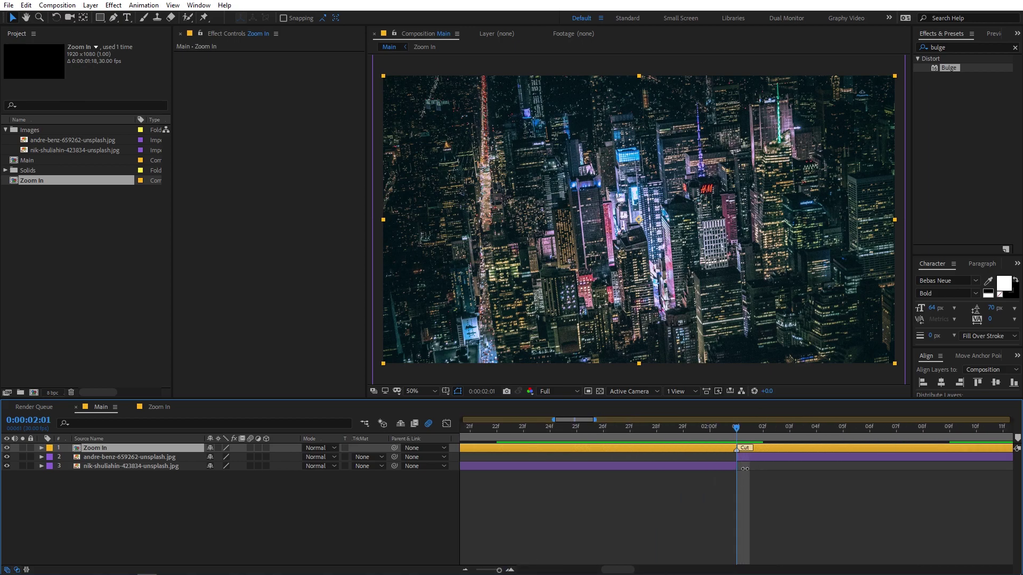
left_click_drag(498, 570, 482, 570)
left_click_drag(554, 429, 609, 433)
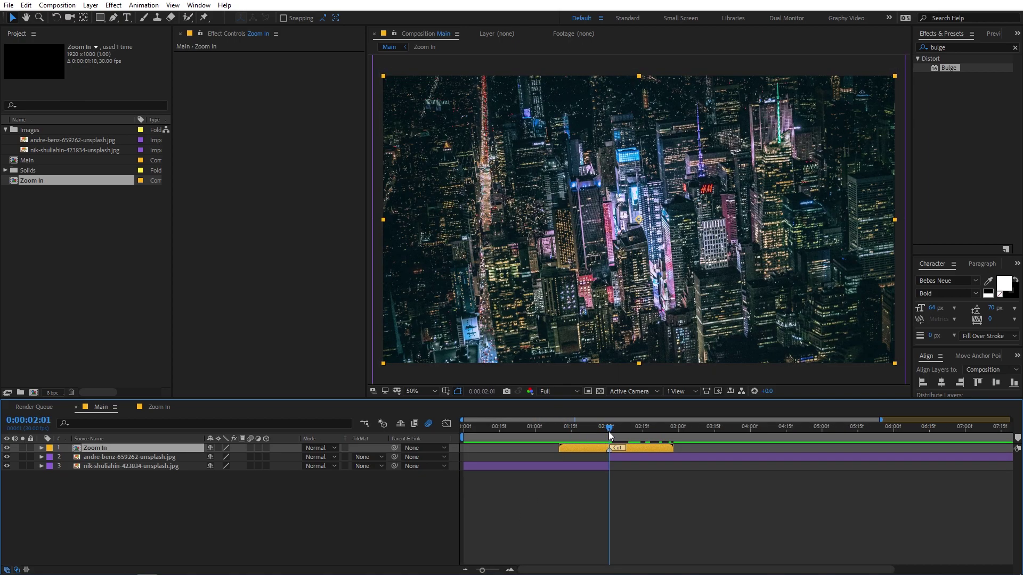
Collapse transformations on the Zoom In layer and play back the transition across the cut
left_click(217, 449)
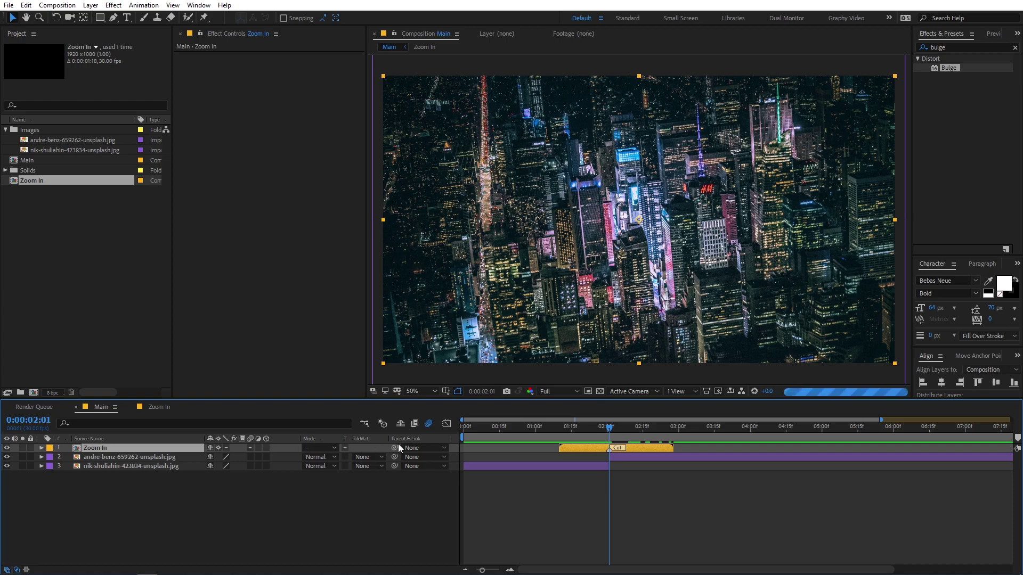
left_click(550, 429)
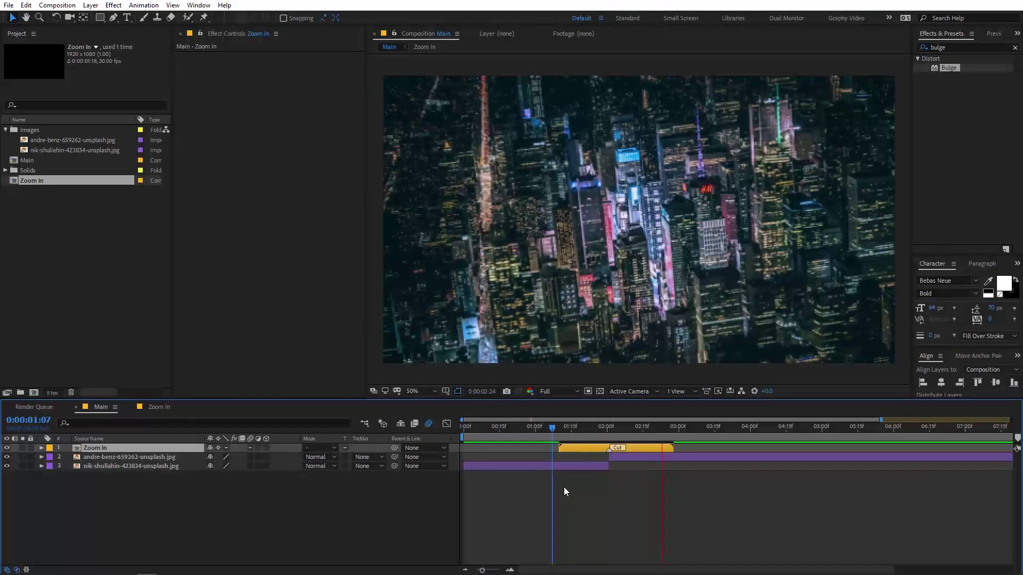
left_click(542, 428)
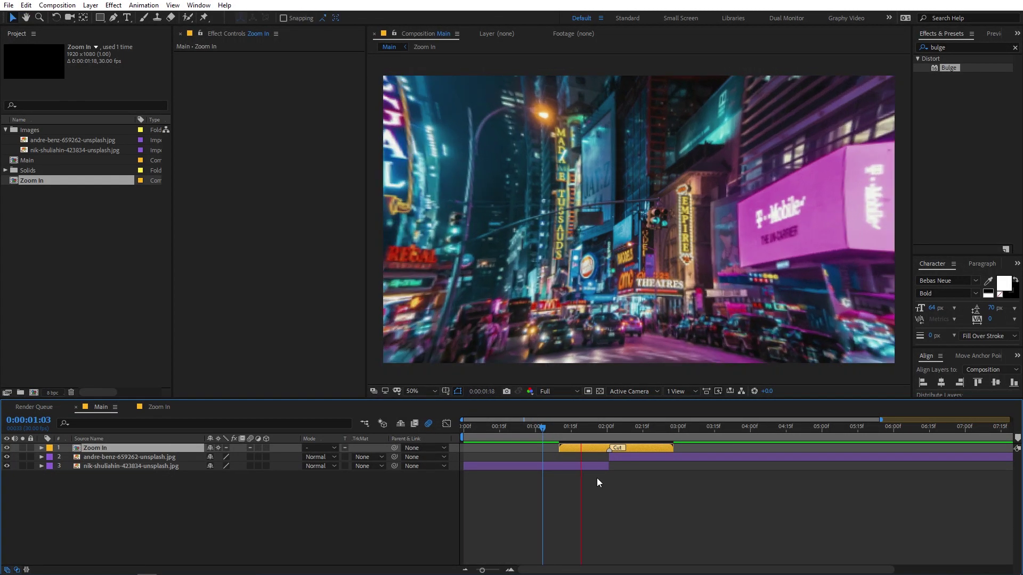
left_click(593, 487)
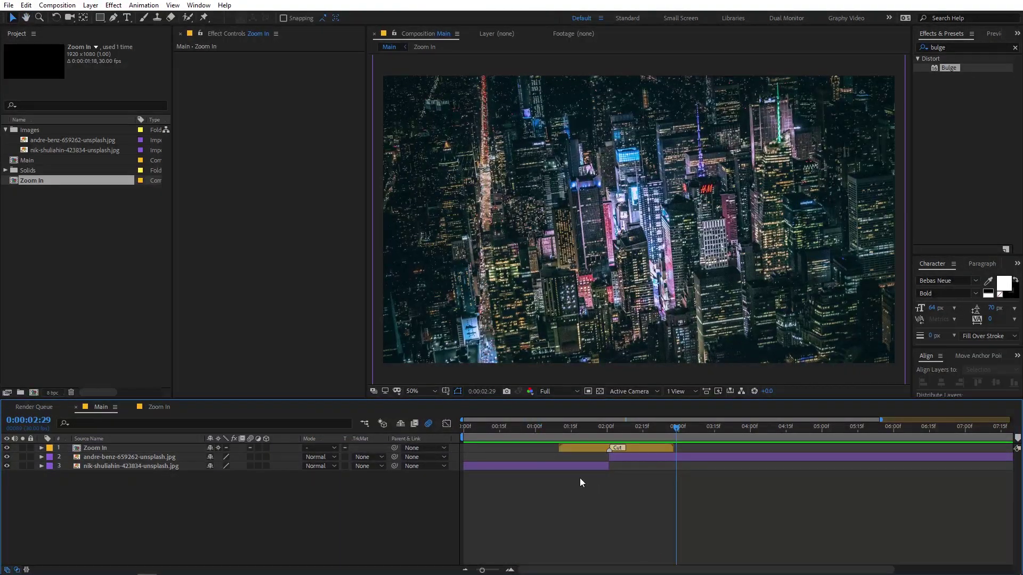
Try stacking a second Zoom In instance with its Cut marker at 0:00:02:01, and delete that duplicate layer
left_click(112, 447)
left_click(85, 284)
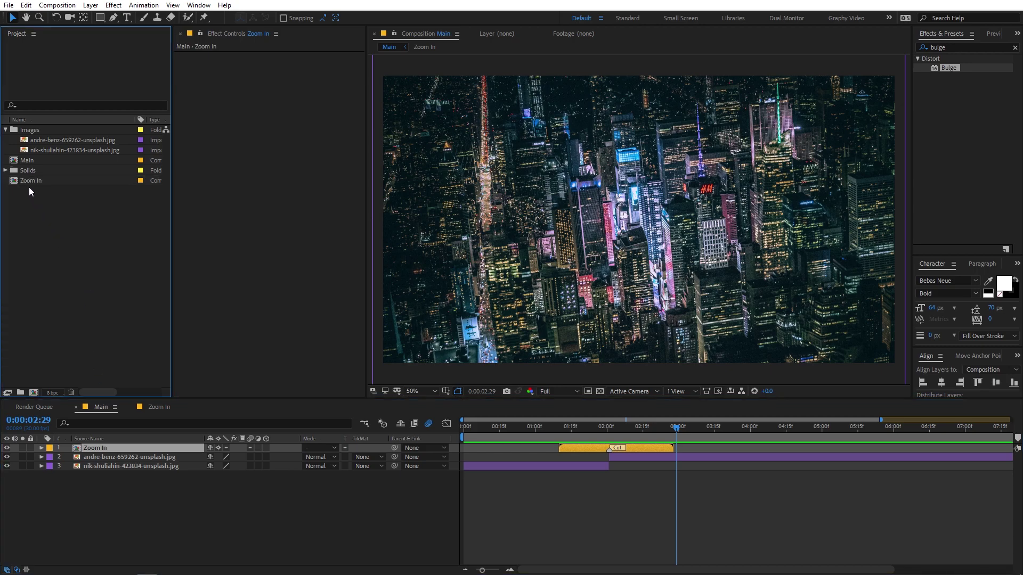
left_click_drag(28, 181, 610, 437)
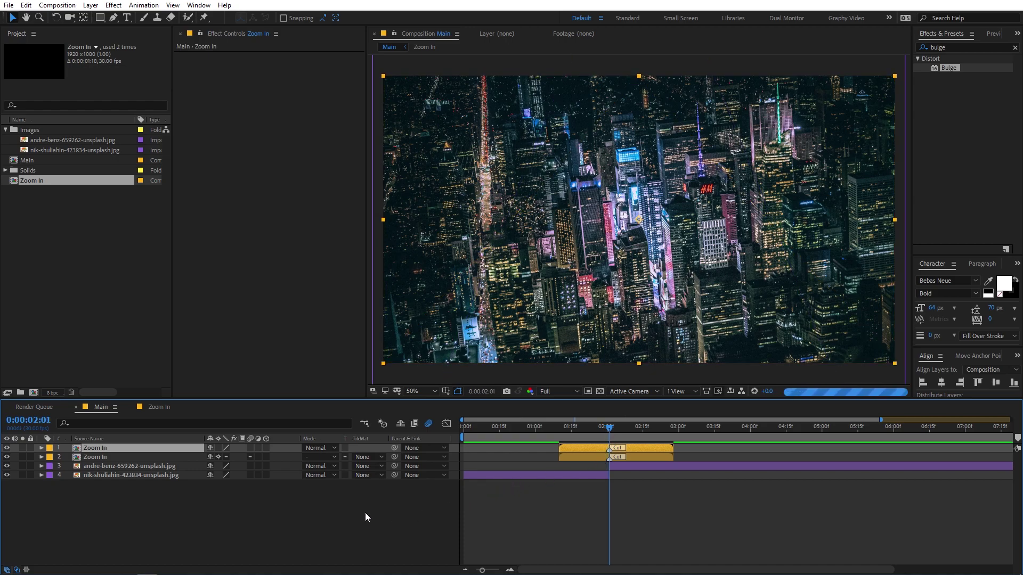
left_click(365, 513)
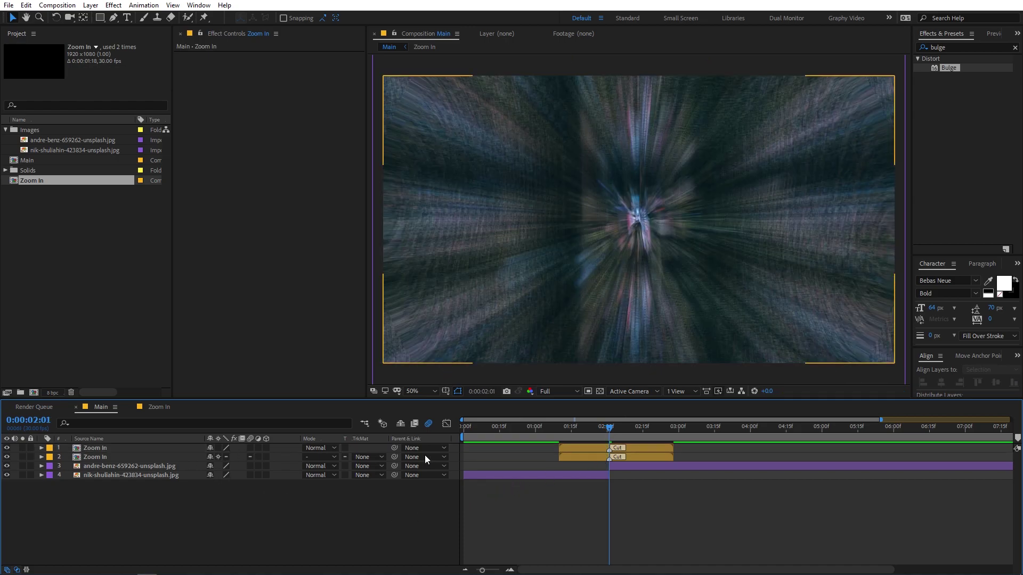
left_click(575, 449)
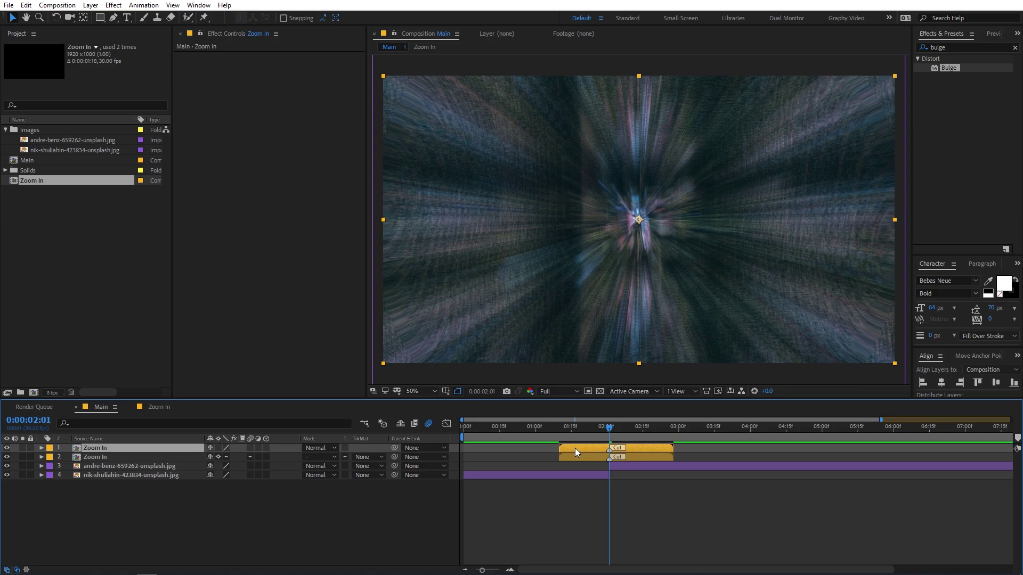
key("Delete")
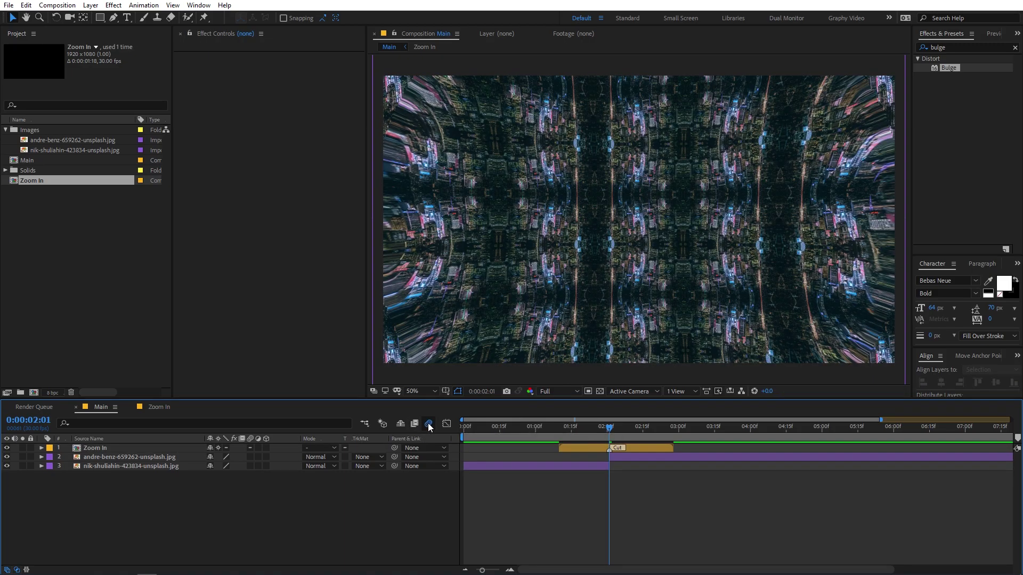
Scrub across the cut, return to the start of the timeline and delete the Zoom In layer from Main
left_click(614, 435)
mouse_move(614, 436)
left_mouse_down()
mouse_move(662, 439)
mouse_move(555, 437)
mouse_move(609, 442)
left_mouse_up()
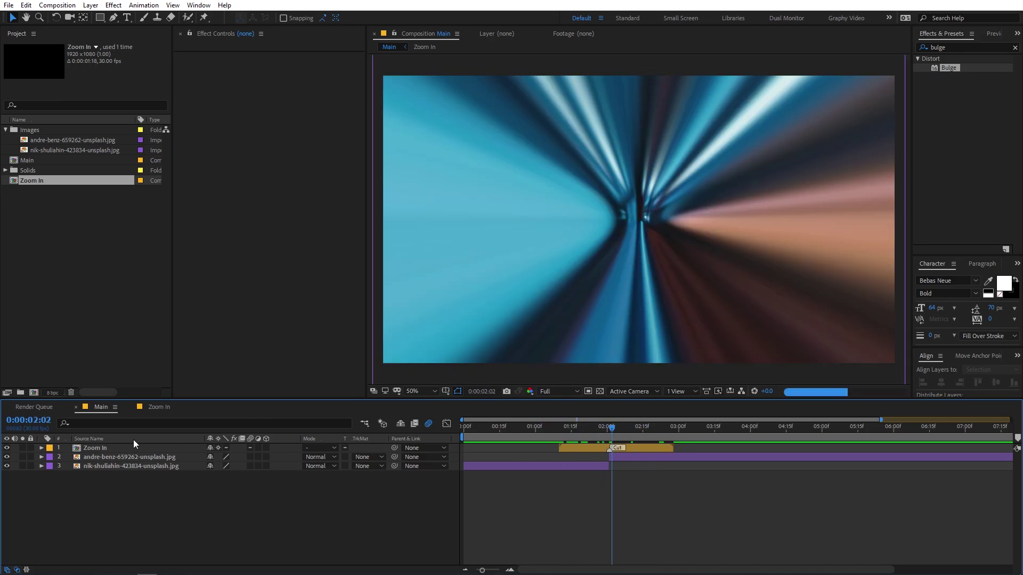
key("Home")
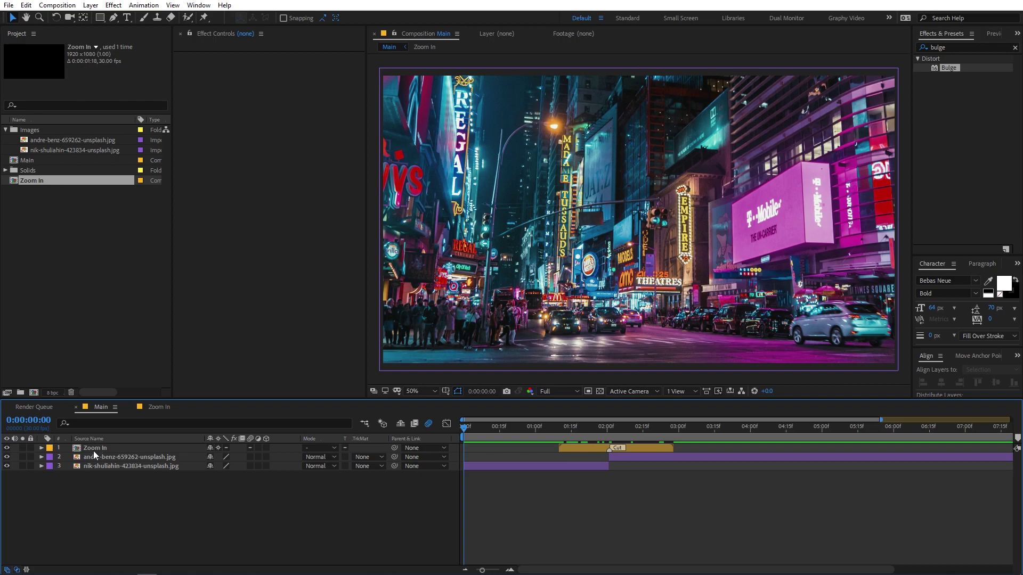
left_click(92, 450)
key("Delete")
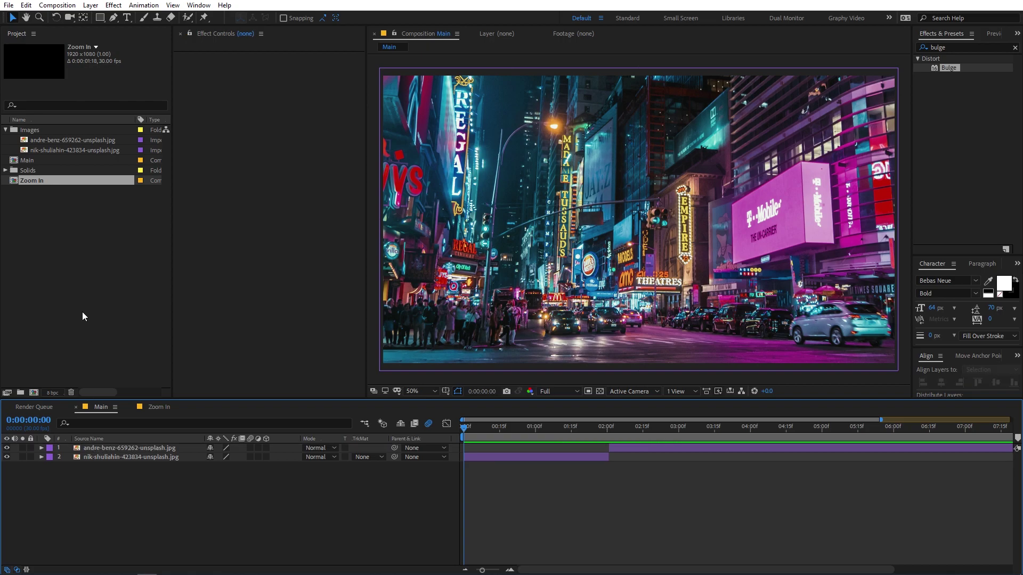
Add a new adjustment layer above both images in Main and set its label colour to red
left_click(82, 309)
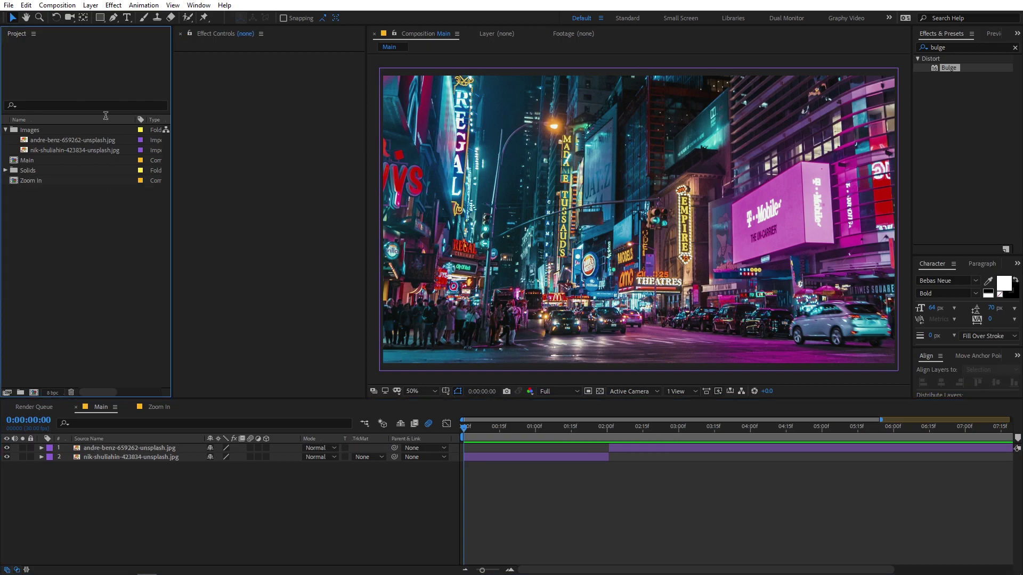
left_click(91, 6)
left_click(208, 511)
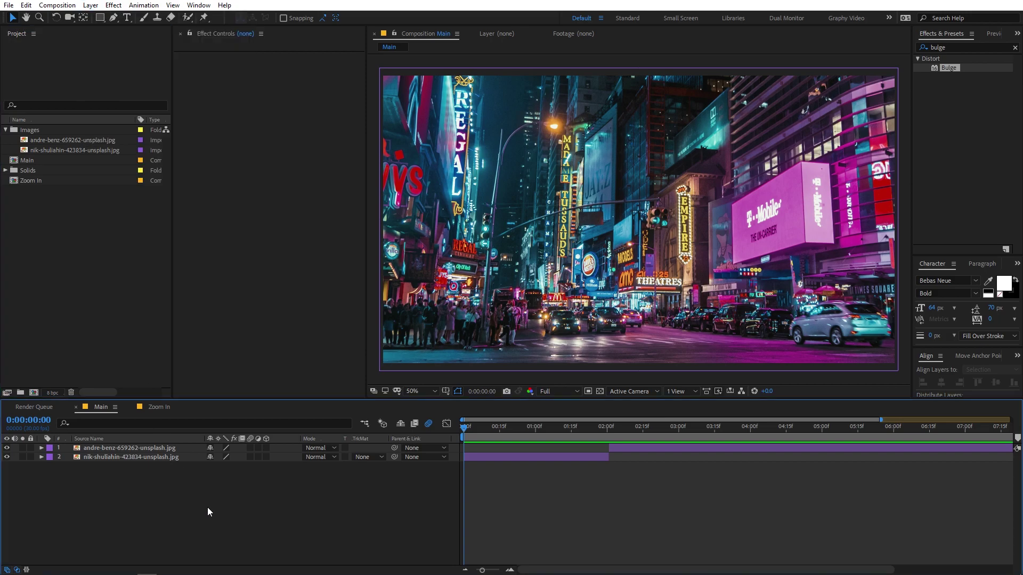
left_click(90, 6)
mouse_move(160, 17)
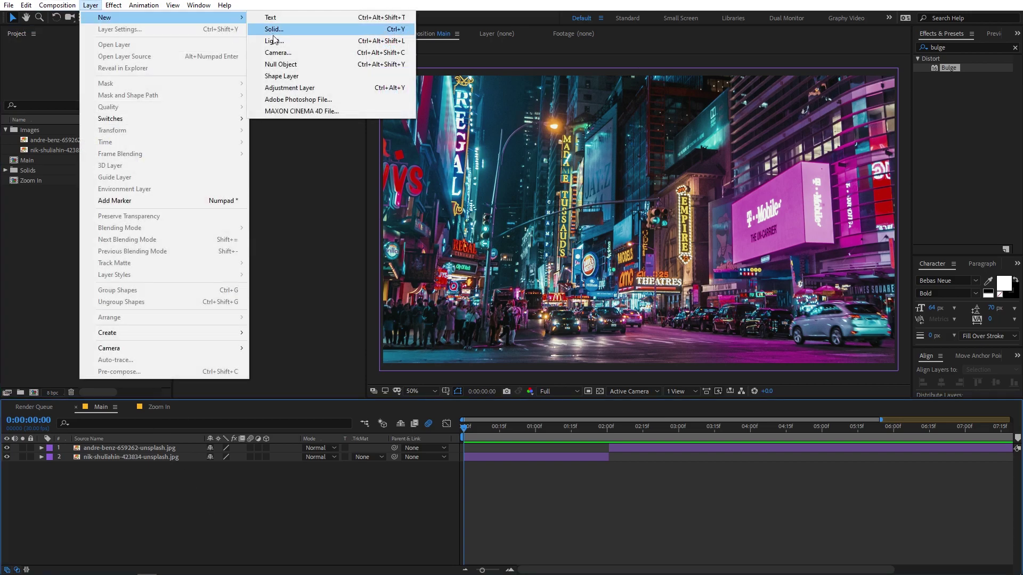
left_click(312, 88)
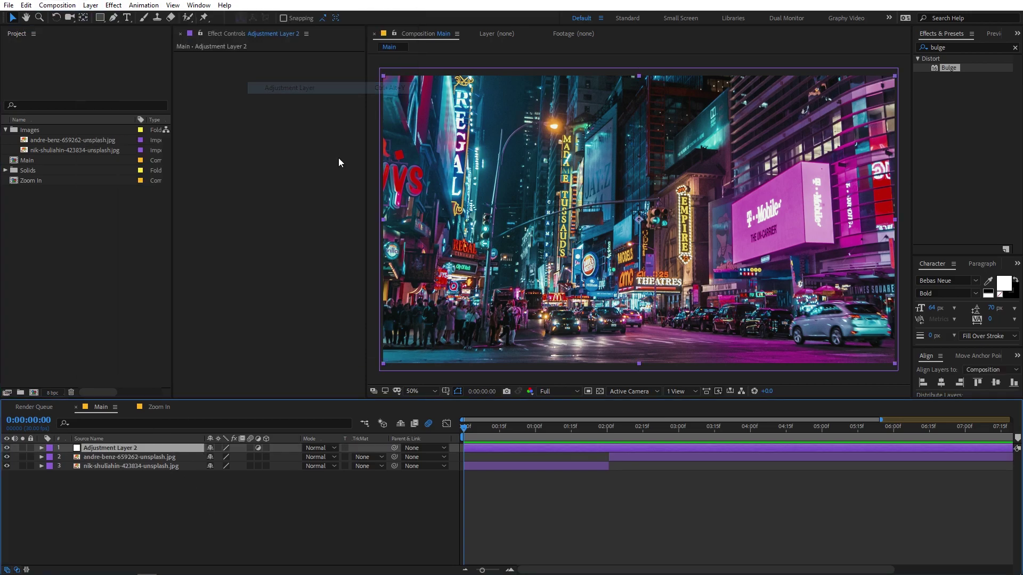
left_click(50, 448)
left_click(69, 269)
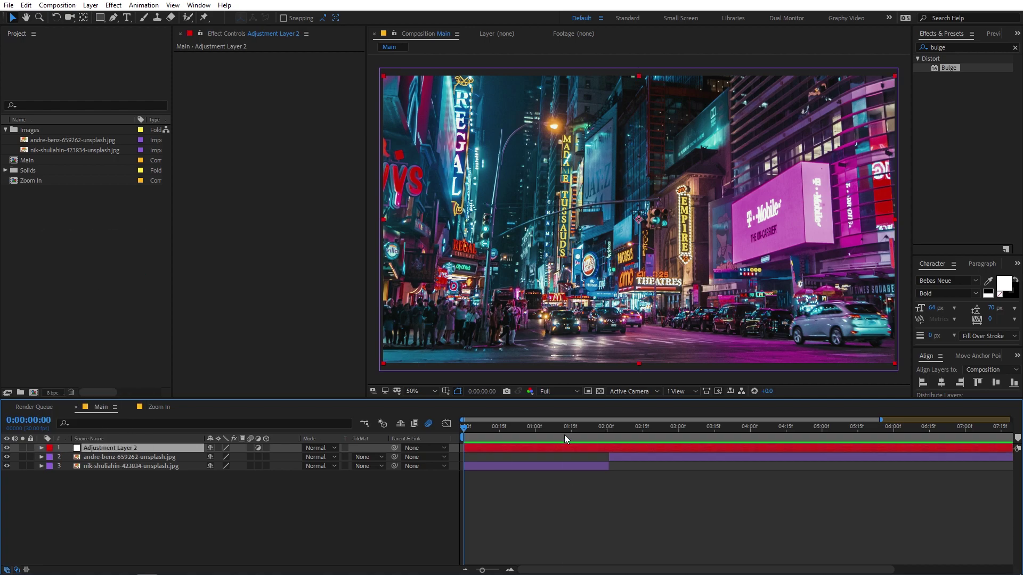
Split the red adjustment layer in Main at the cut between the images, 0:00:02:01
left_click_drag(581, 433, 612, 433)
left_click_drag(538, 430, 575, 430)
left_click(575, 448)
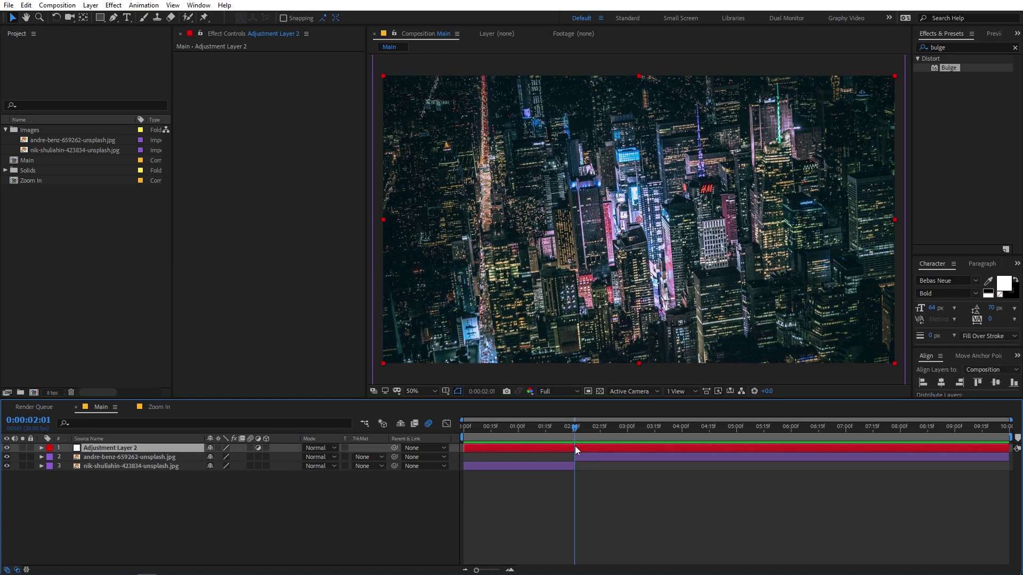
key("ctrl+shift+d")
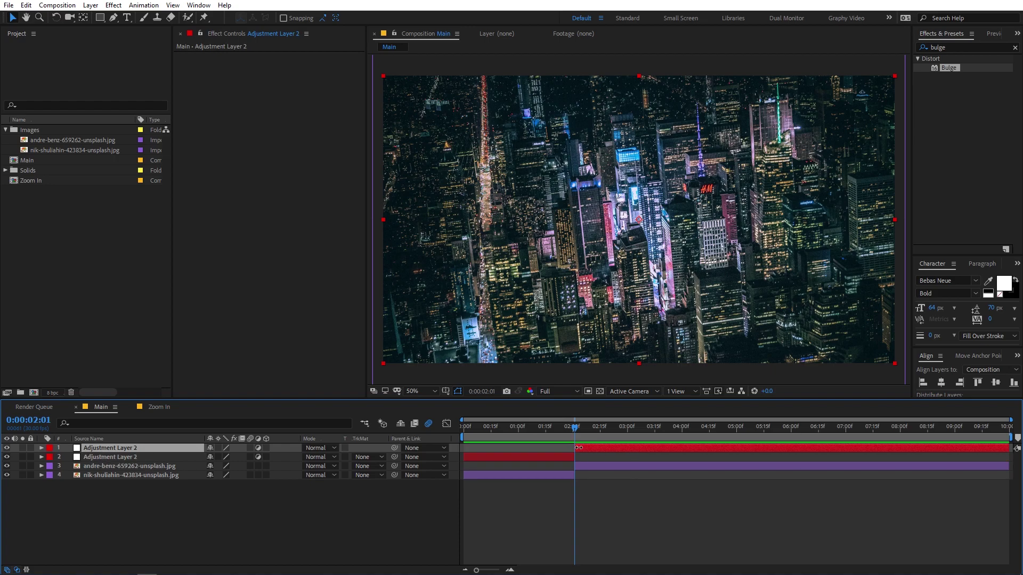
Find the Transform effect and apply it to the adjustment layer segment before the cut
left_click_drag(568, 437, 551, 433)
left_click(554, 455)
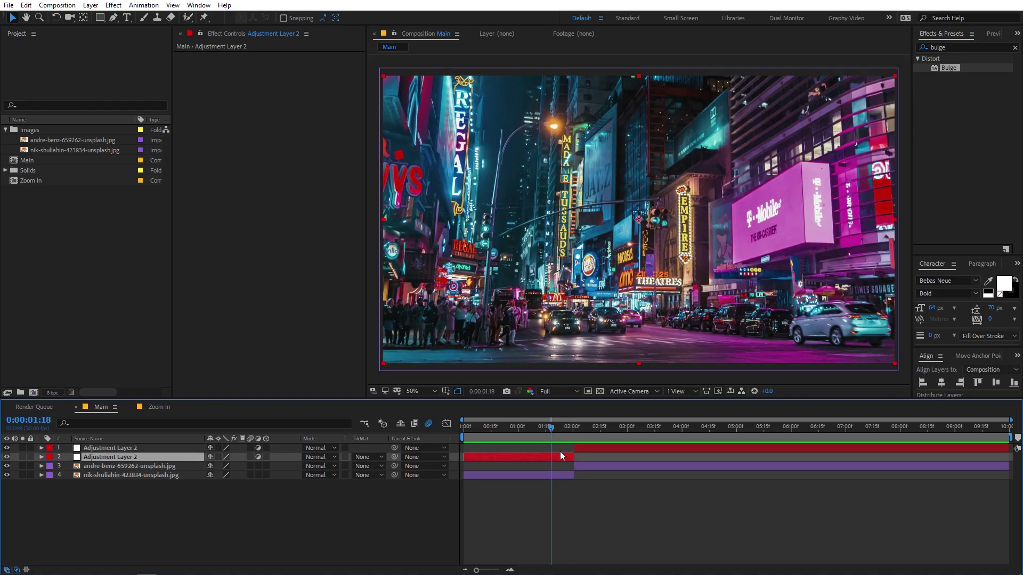
left_click(1015, 47)
left_click(963, 51)
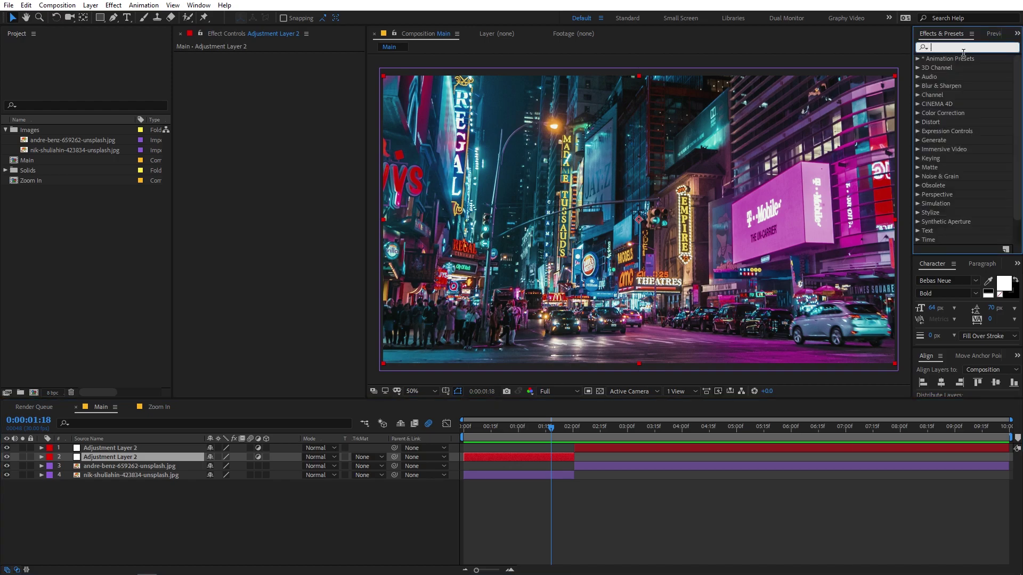
type("trans")
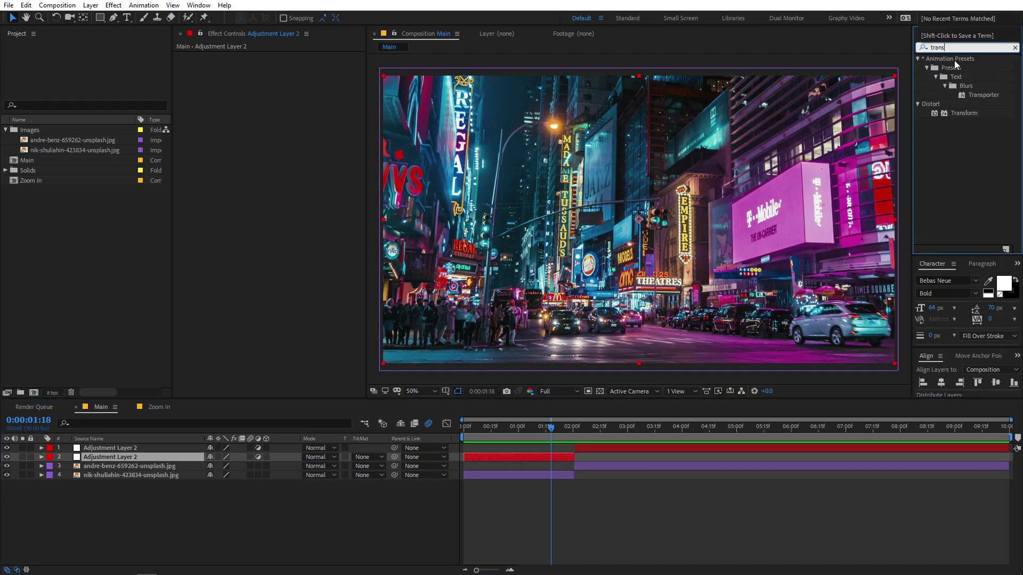
left_click_drag(957, 113, 541, 458)
Copy the Transform effect onto the adjustment layer segment after the cut
key("ctrl+c")
left_click(644, 447)
key("ctrl+v")
left_click(626, 510)
Start keyframing the Transform Scale on the first adjustment layer and place that keyframe at the cut, 0:00:02:01
left_click_drag(548, 429, 533, 431)
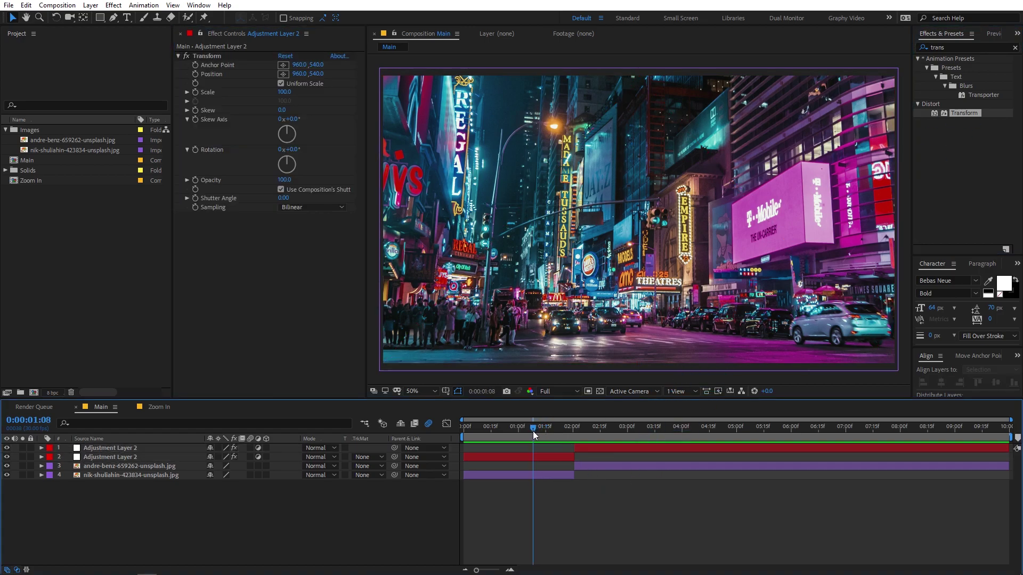
left_click(544, 458)
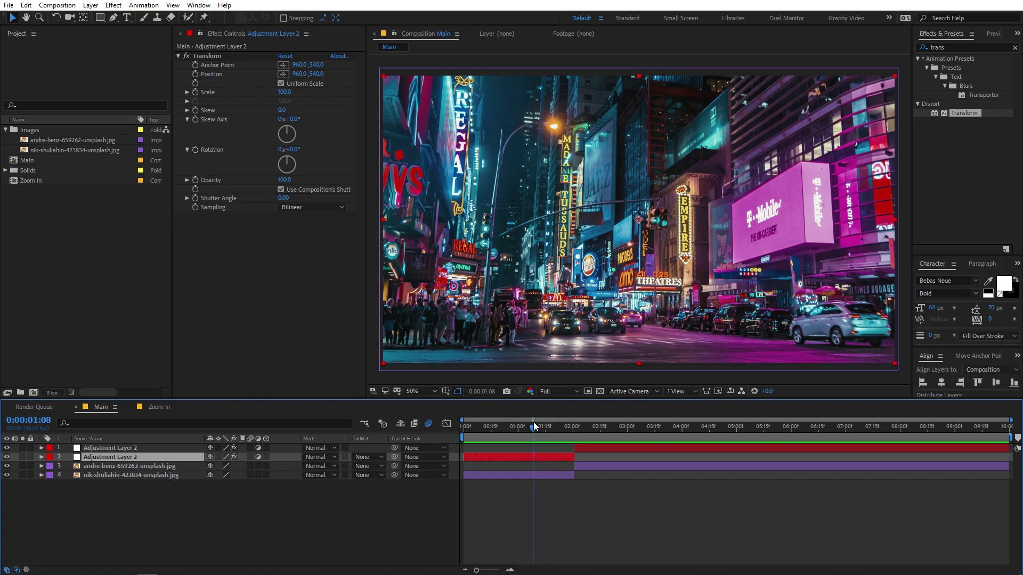
left_click_drag(535, 427, 543, 426)
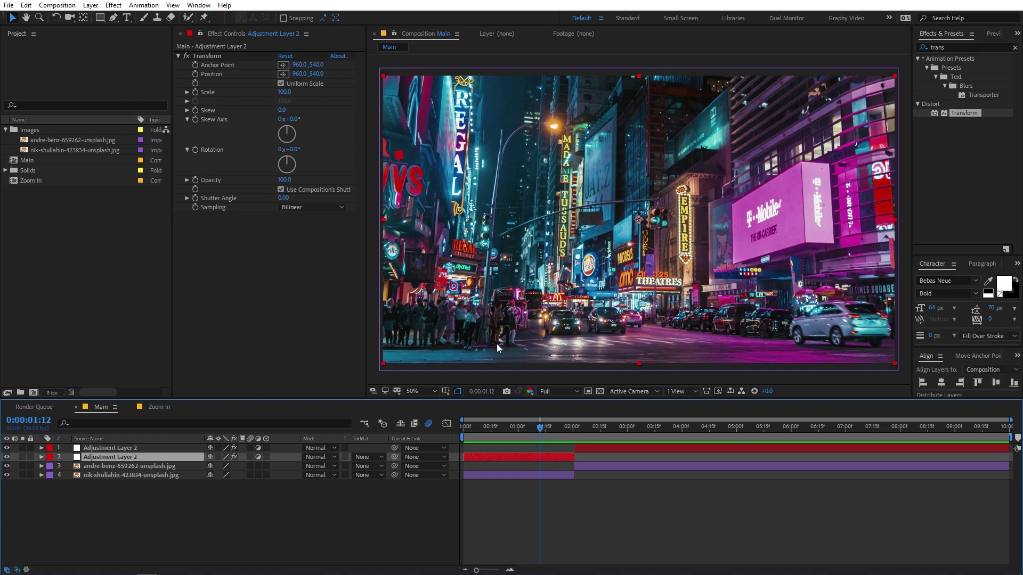
left_click(196, 91)
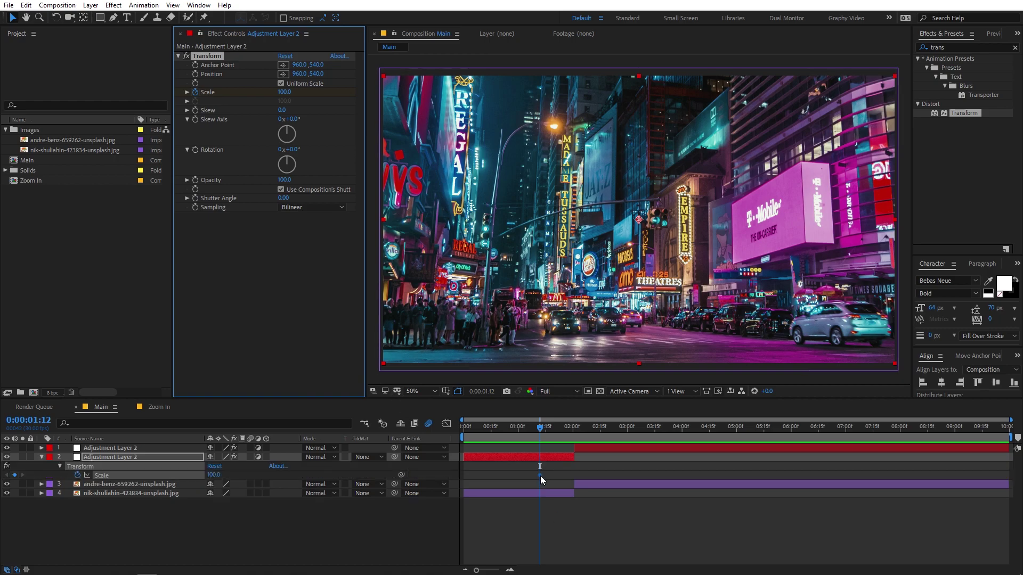
left_click_drag(540, 475, 574, 475)
Add a starting Transform Scale keyframe at 0:00:01:23 on the first adjustment layer
left_click_drag(559, 430, 572, 430)
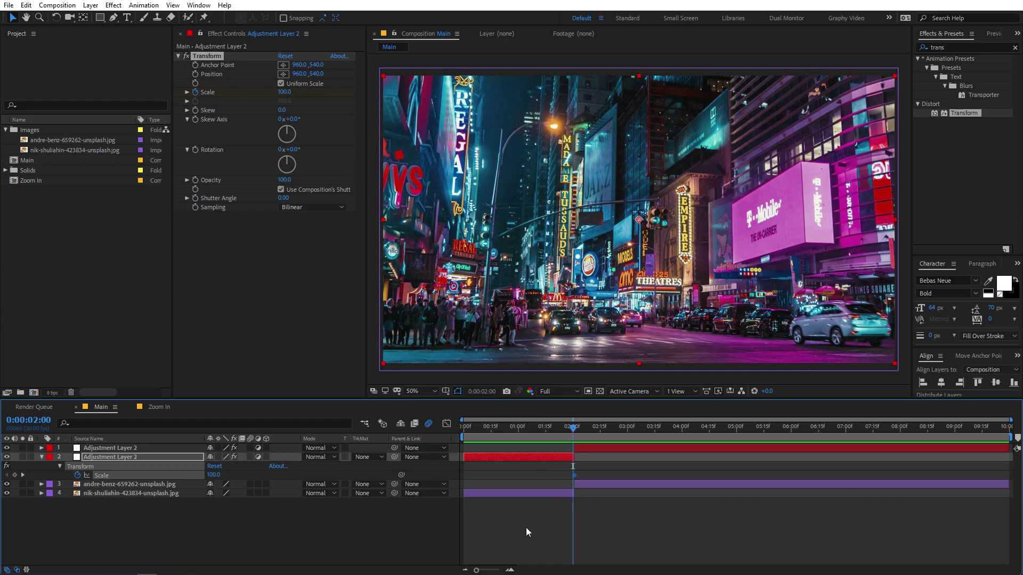
left_click_drag(479, 571, 499, 570)
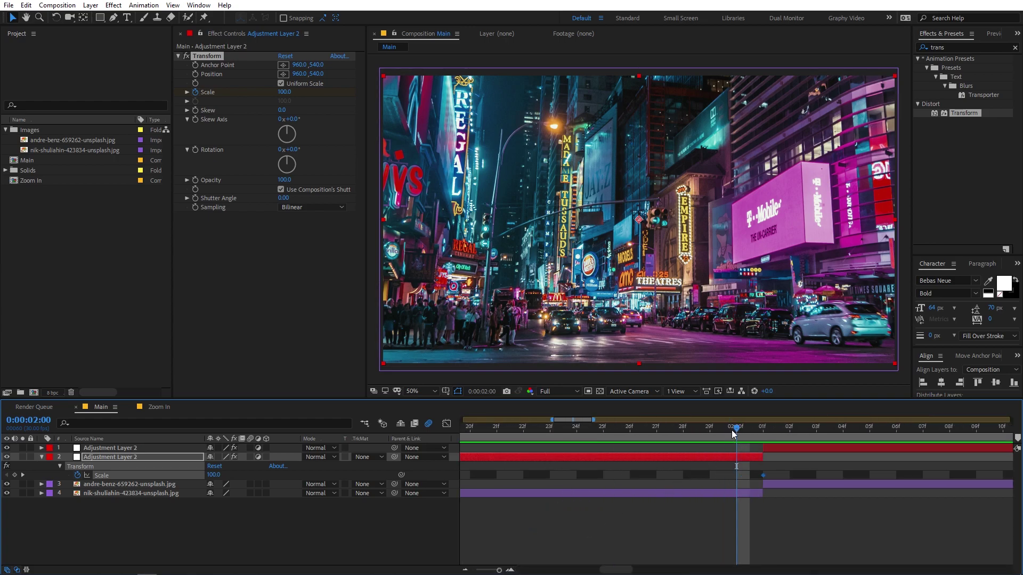
left_click_drag(733, 433, 761, 433)
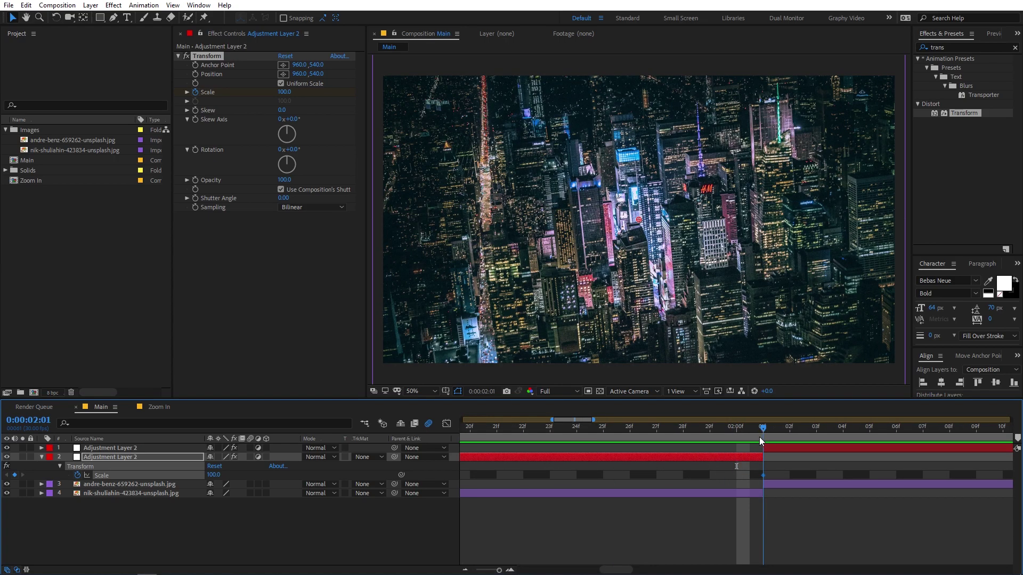
left_click_drag(759, 436, 558, 449)
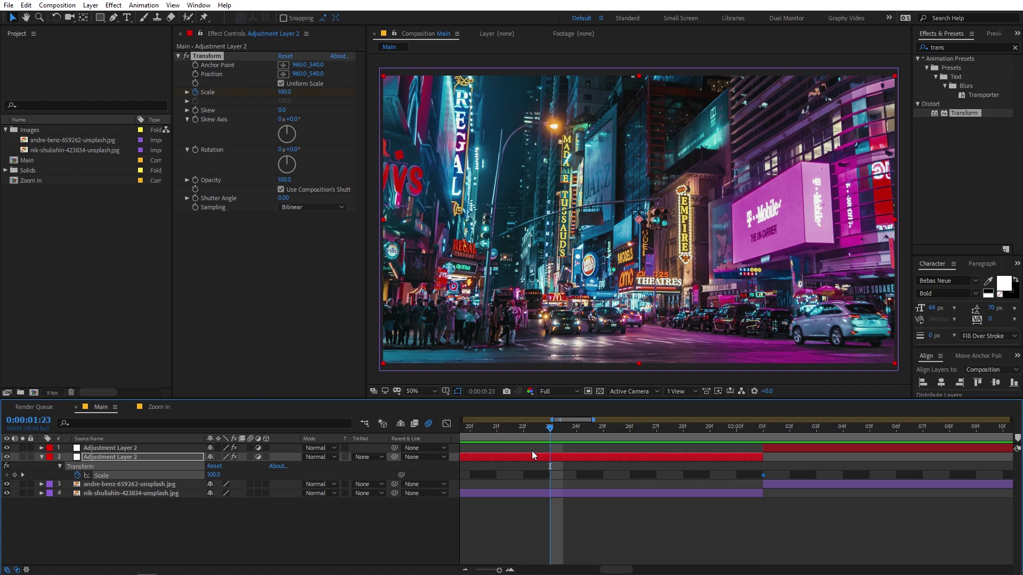
left_click(169, 523)
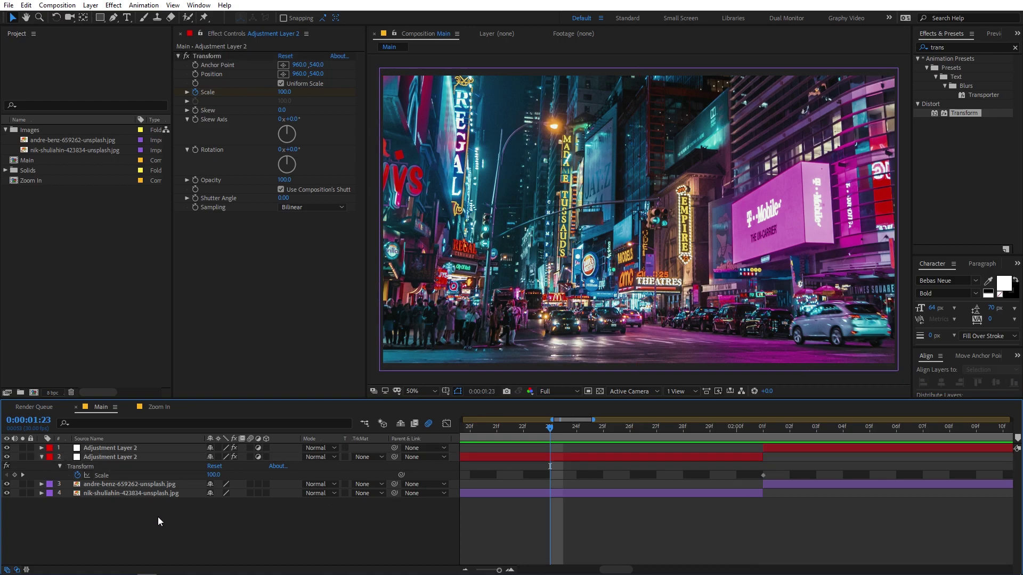
left_click(14, 475)
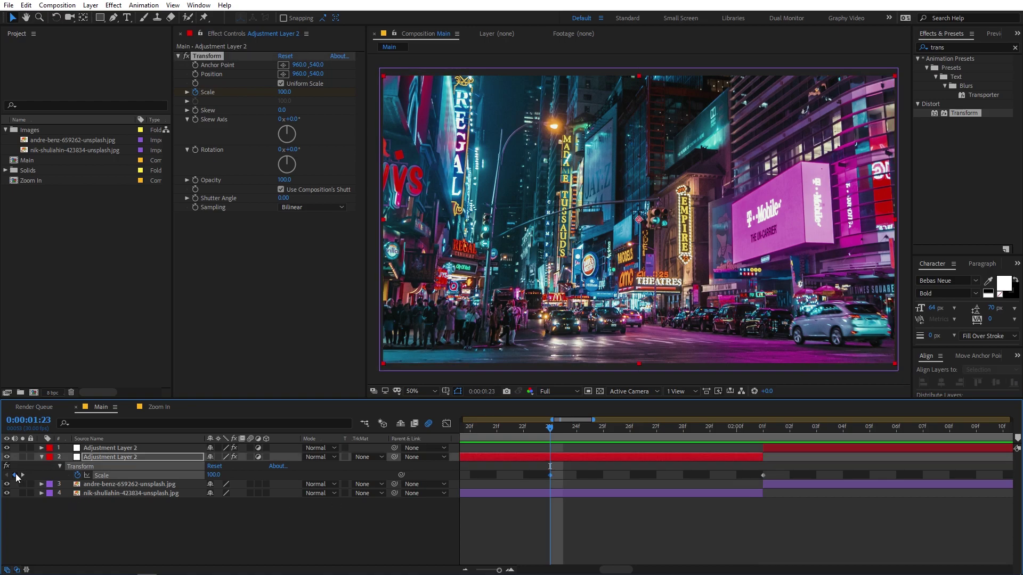
Move the end Scale keyframe to 0:00:02:00 and reduce Scale there to 23
left_click_drag(572, 431, 766, 430)
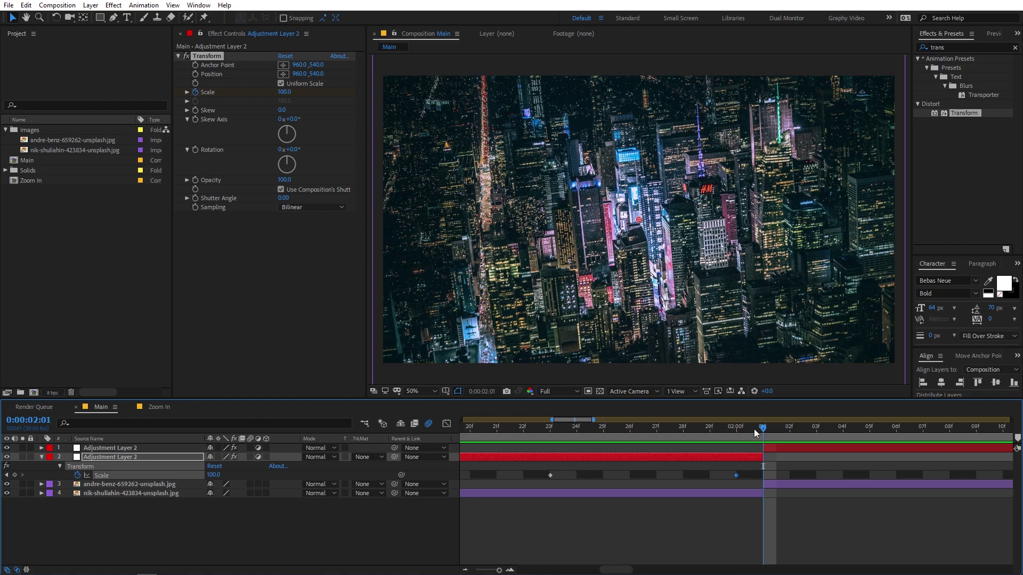
left_click_drag(753, 430, 737, 430)
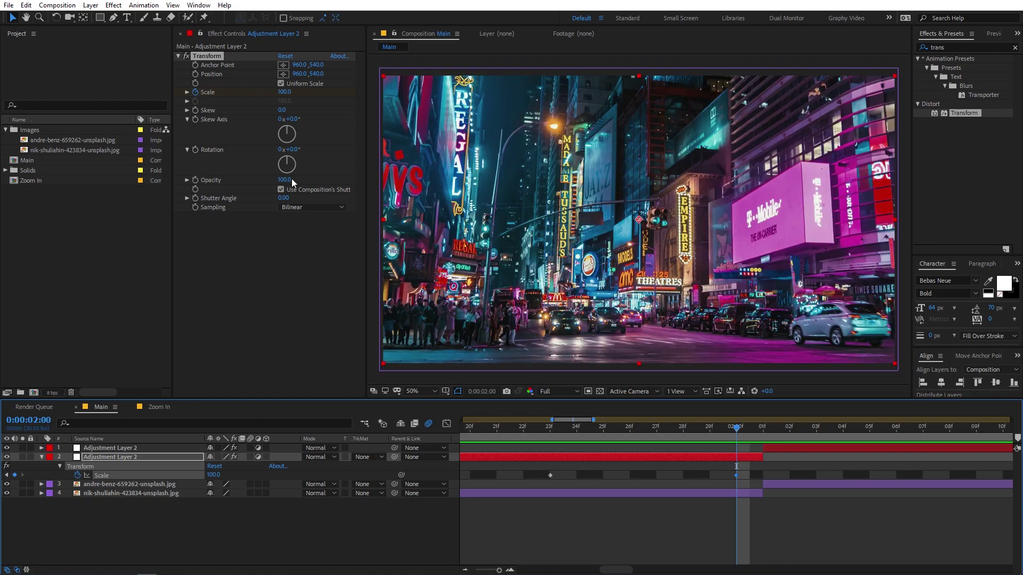
left_click_drag(288, 92, 260, 105)
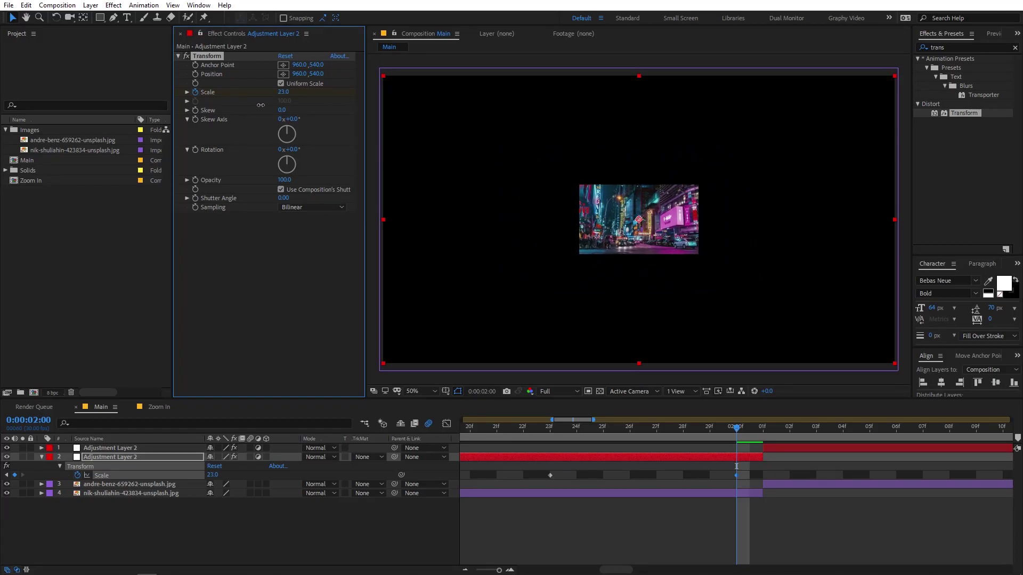
Add the Motion Tile effect to the first adjustment layer and place it above Transform
left_click(1015, 48)
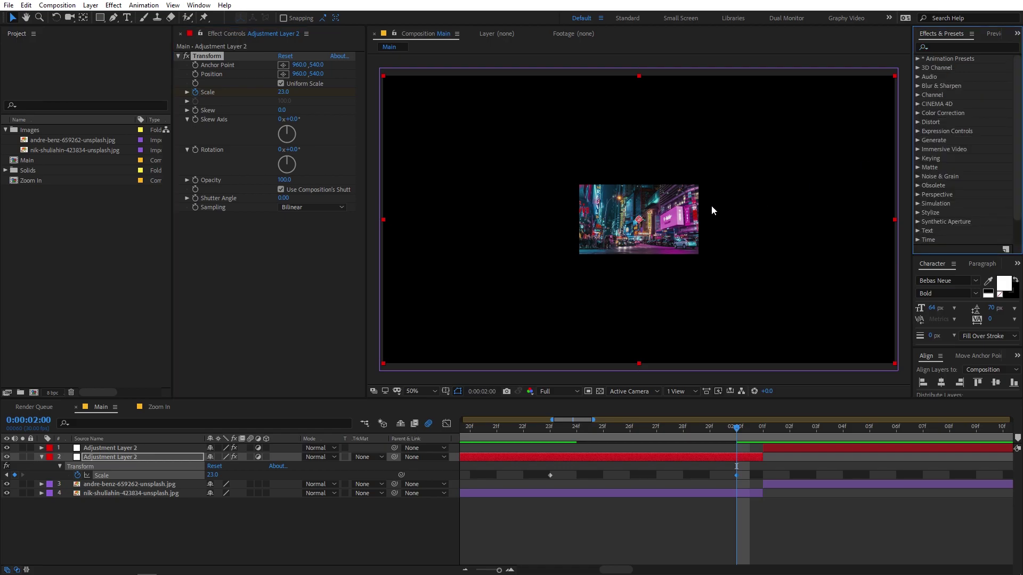
left_click(957, 49)
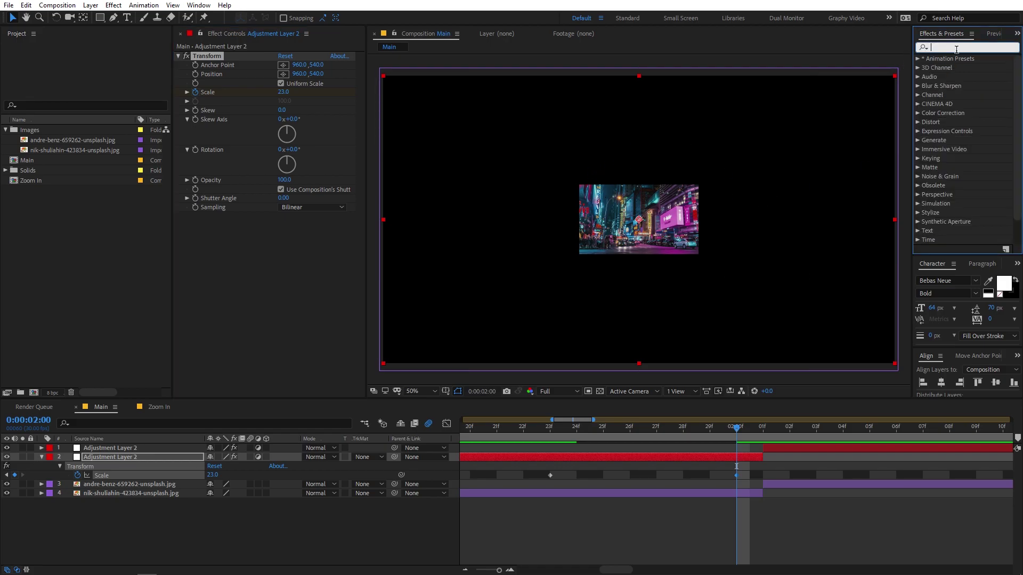
type("motio")
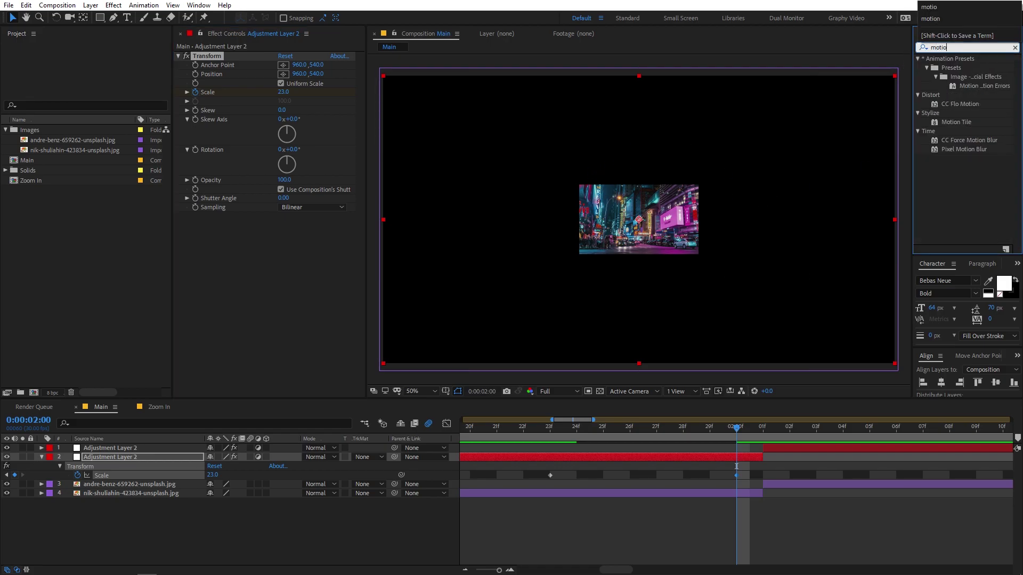
left_click_drag(955, 122, 276, 264)
left_click_drag(219, 216, 217, 55)
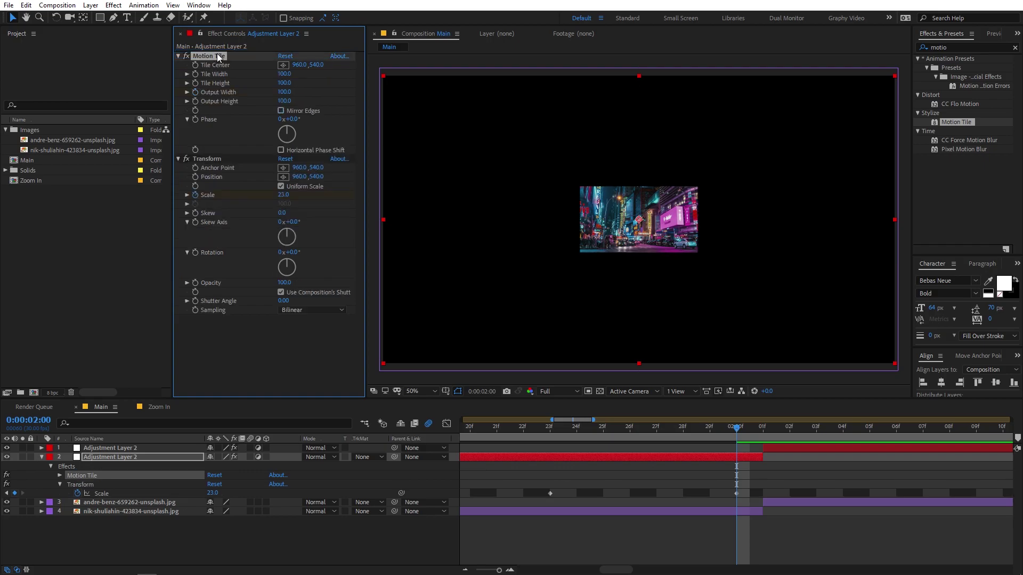
Set Motion Tile's Output Width and Output Height to 500 and enable Mirror Edges
left_click(285, 92)
type("500")
key("Tab")
type("500")
key("Return")
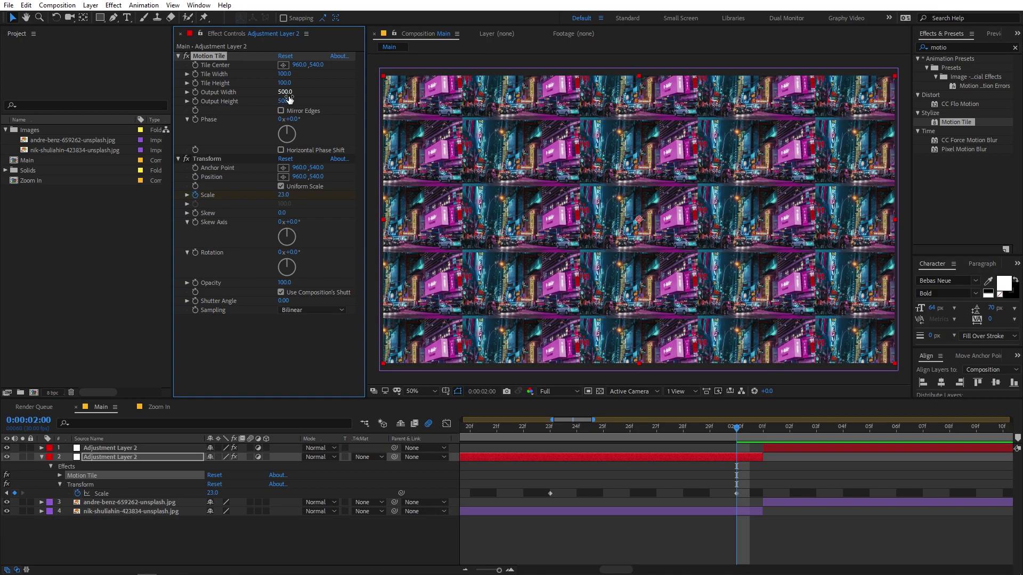
left_click(280, 110)
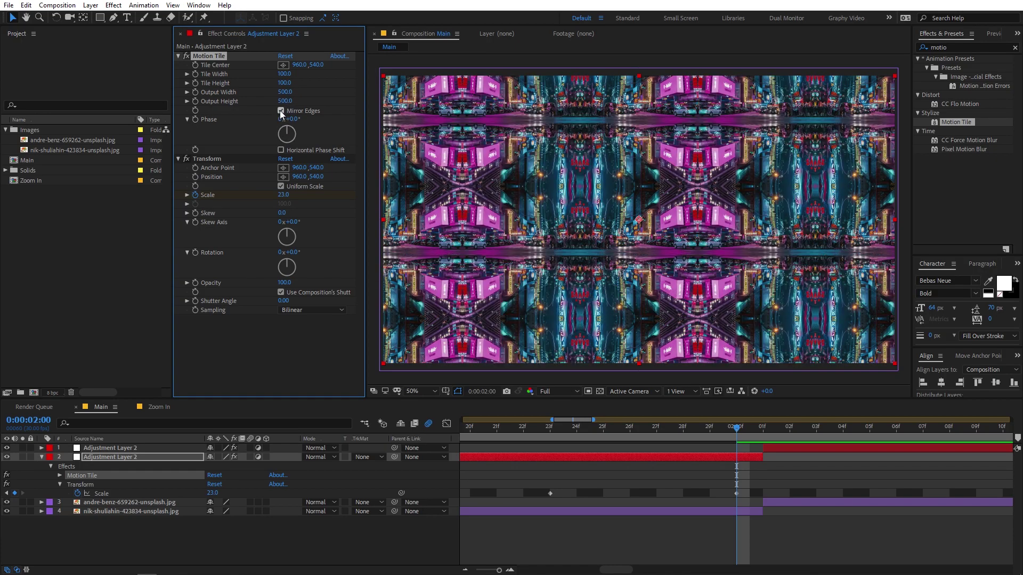
Play back the scale-down animation across the cut between the two images
left_click_drag(605, 433, 577, 433)
key("space")
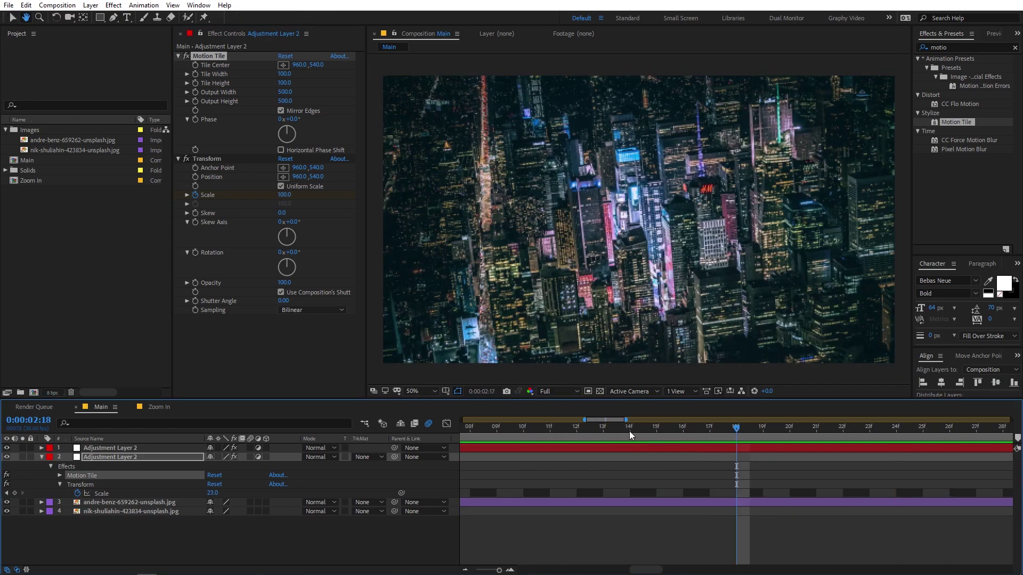
key("space")
left_click_drag(498, 570, 483, 570)
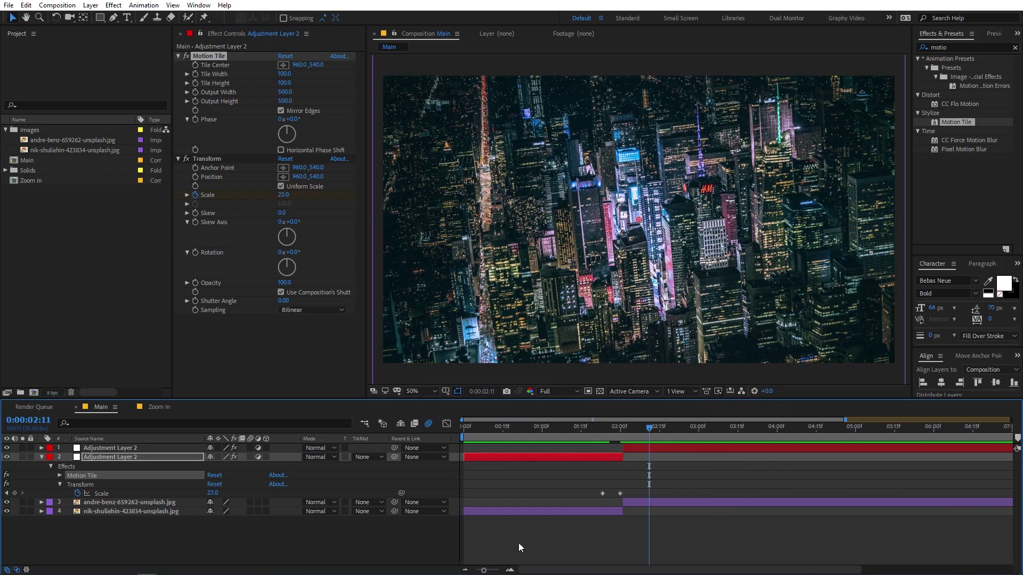
Reduce the first adjustment layer's end Scale keyframe to 18.6, keeping it at 0:00:02:00
left_click(612, 439)
left_click_drag(620, 495, 622, 494)
mouse_move(603, 428)
left_mouse_down()
mouse_move(591, 428)
mouse_move(621, 432)
left_mouse_up()
key("equal")
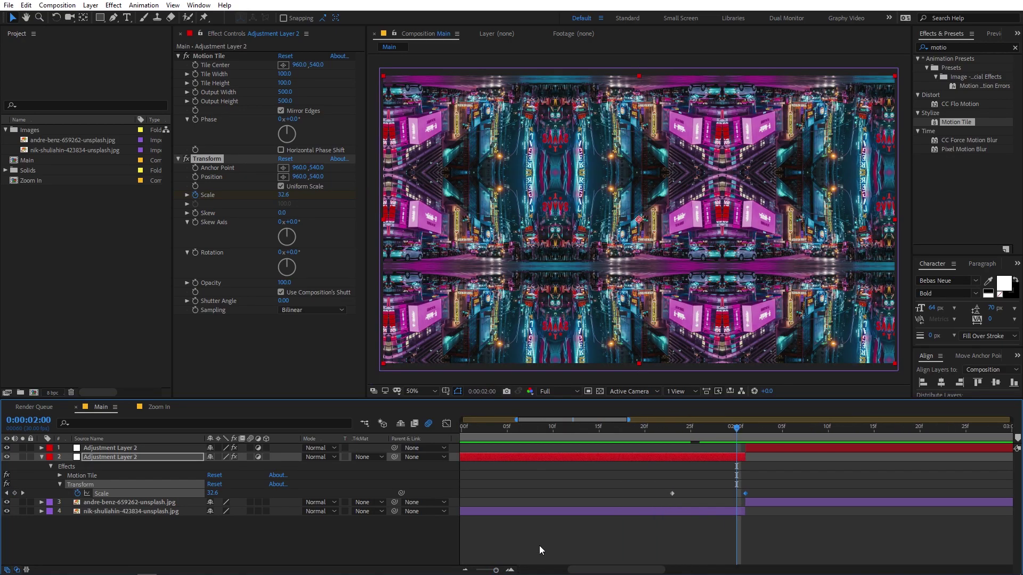
left_click_drag(745, 494, 737, 494)
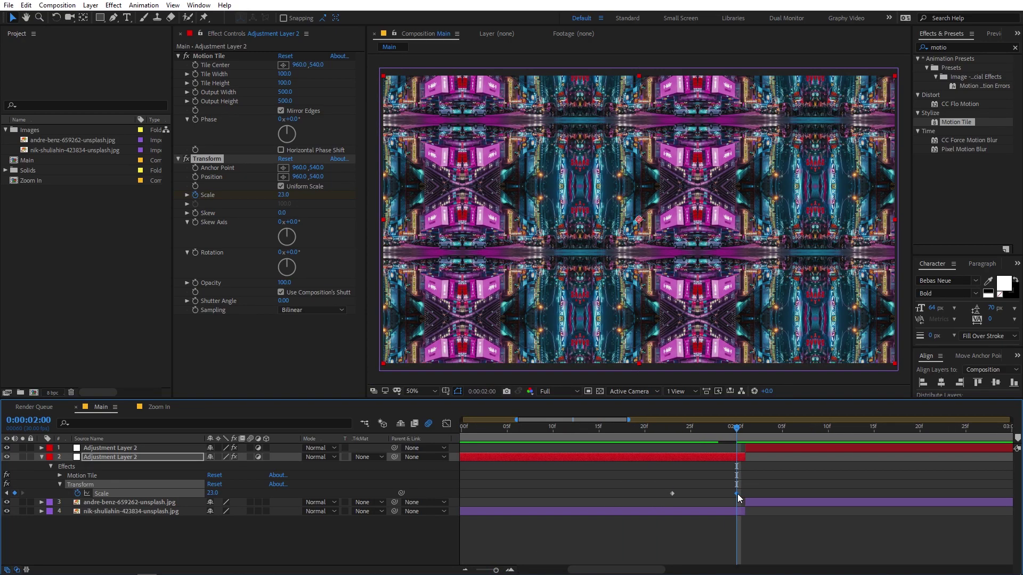
left_click_drag(283, 195, 266, 198)
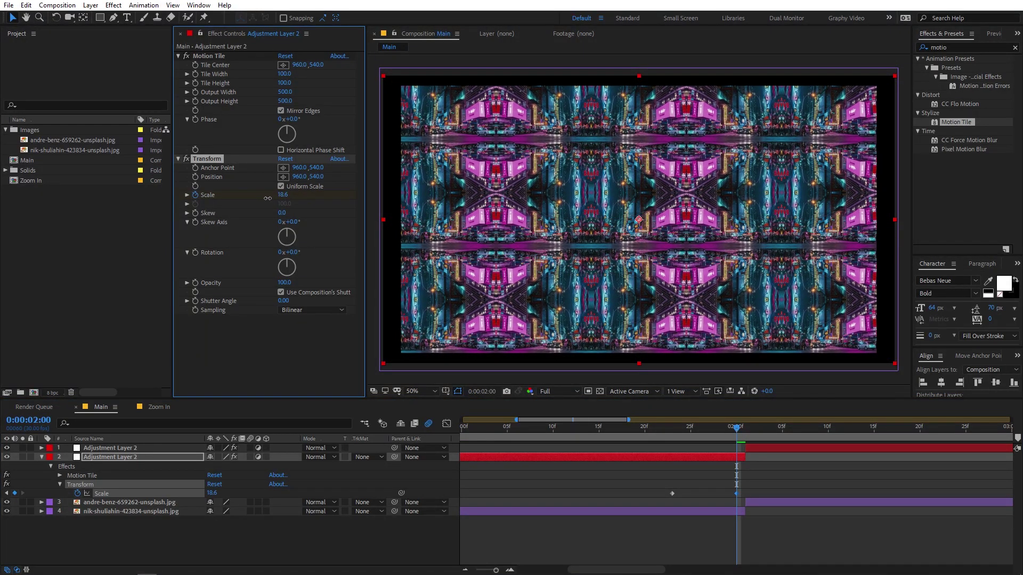
Raise Motion Tile's Output Width and Output Height to 600
left_click(285, 92)
type("60")
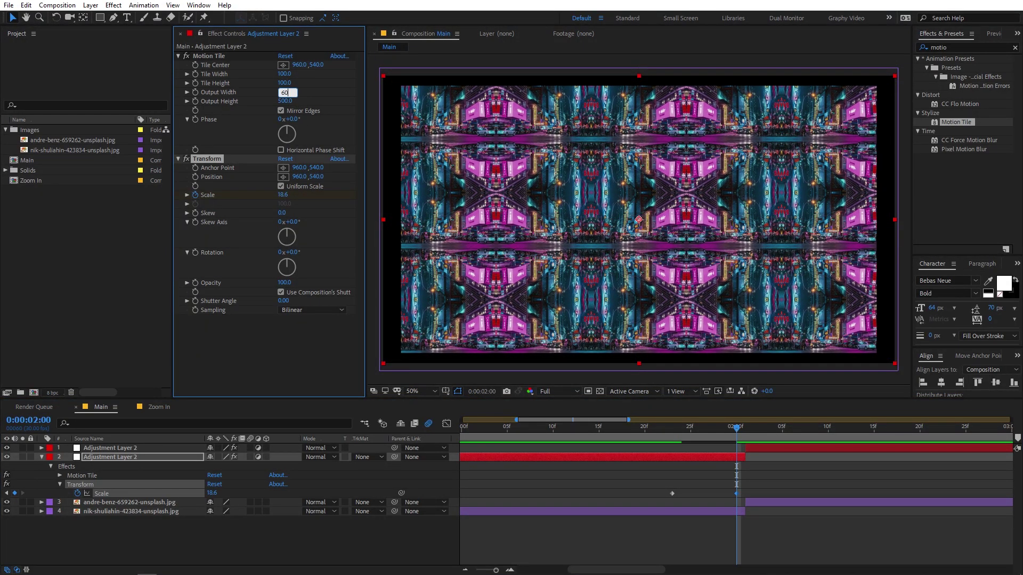
type("0")
key("Tab")
type("600")
key("Return")
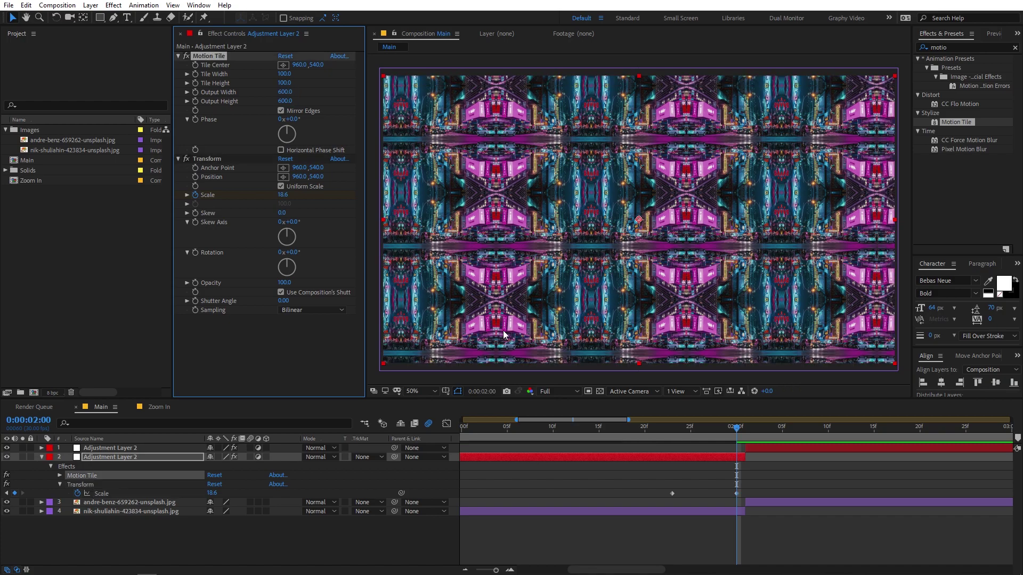
Move the end Scale keyframe to the cut at 0:00:02:01 and scrub up to it
left_click(770, 483)
left_click_drag(737, 493, 745, 493)
left_click(635, 432)
left_click_drag(695, 440, 747, 433)
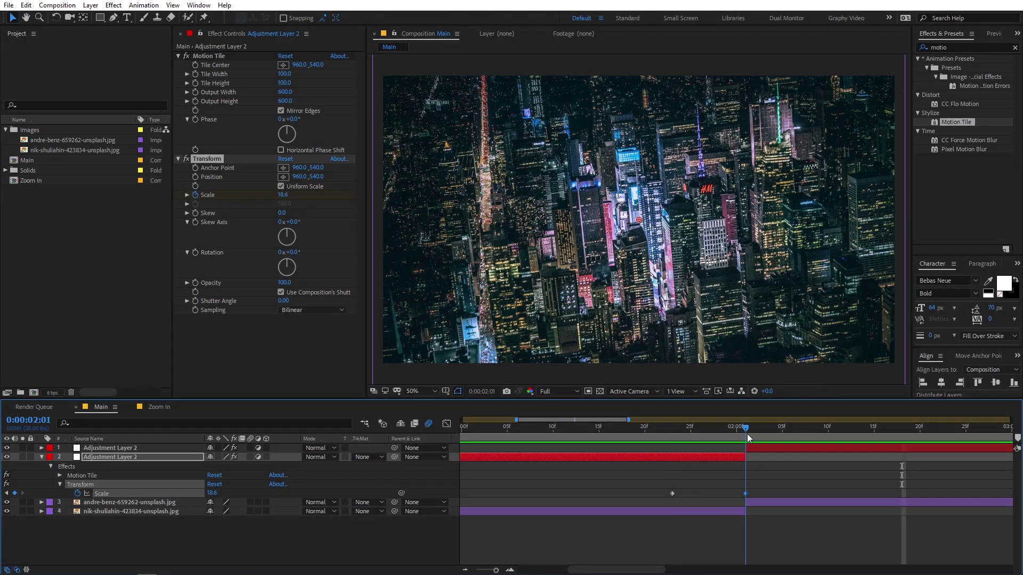
Set a Transform Scale keyframe at 0:00:02:01 on the second adjustment layer and reveal its keyframes
left_click(774, 449)
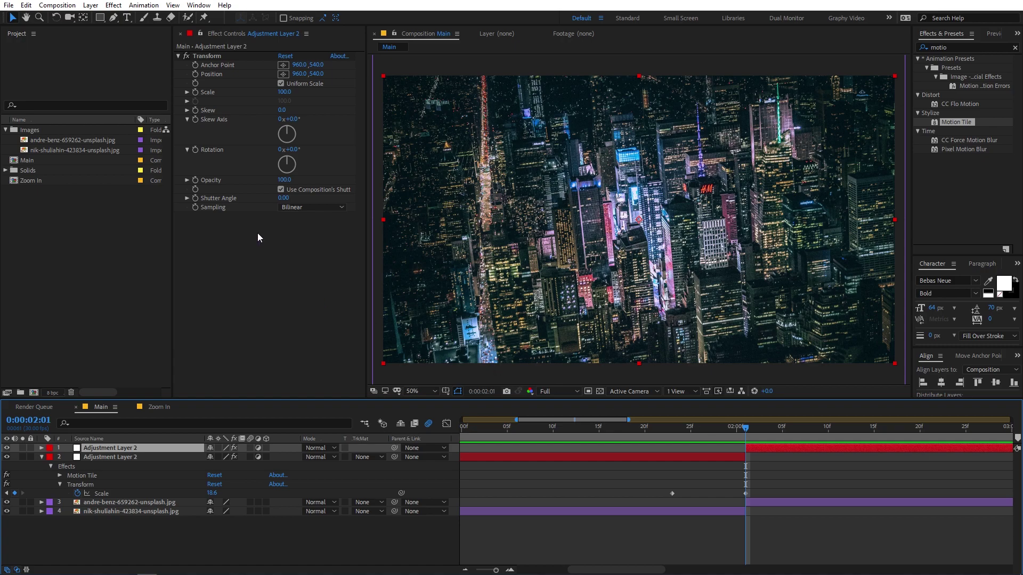
left_click(196, 92)
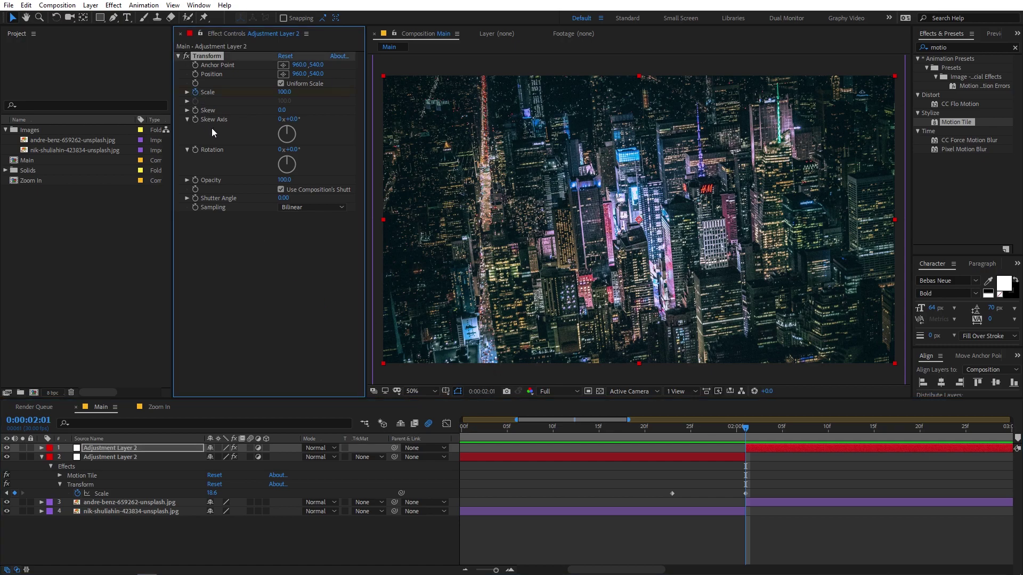
key("u")
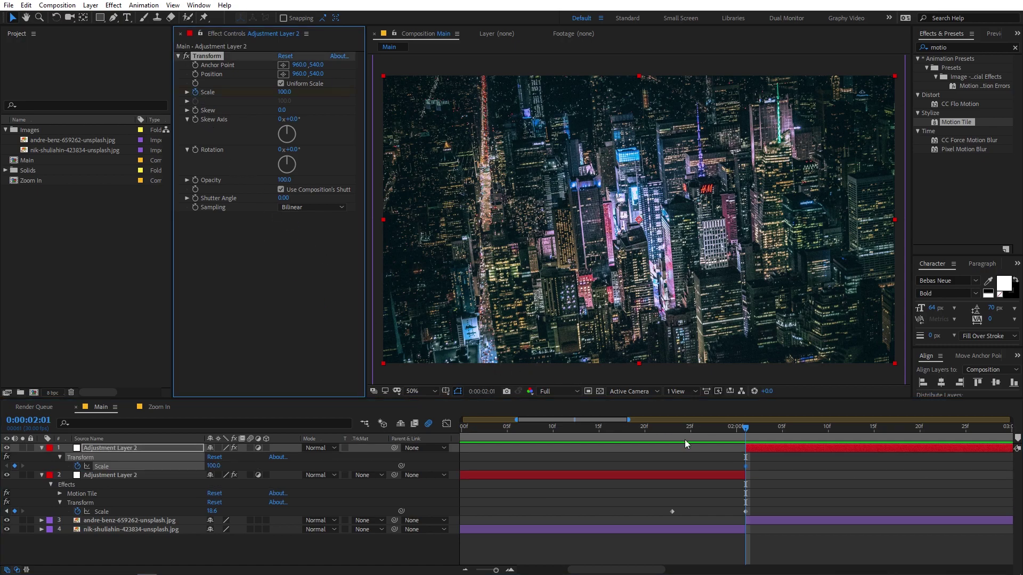
Add a second Transform Scale keyframe at 0:00:02:09 on the second adjustment layer, keeping Scale at 100
left_click(750, 439)
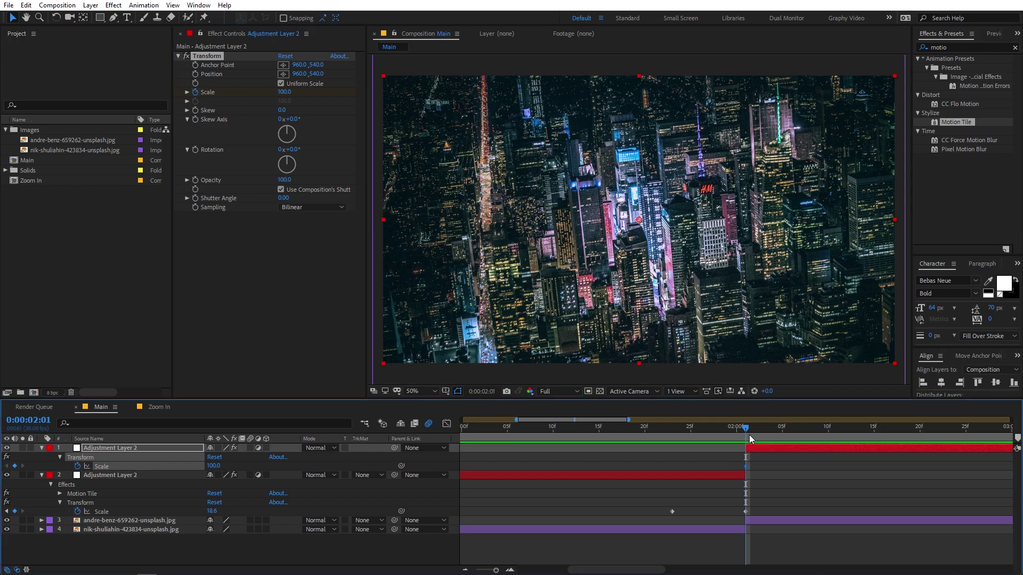
key("Page_Down")
key("Page_Down")
key("Page_Down")
key("Page_Down")
key("Page_Down")
key("Page_Down")
key("Page_Down")
key("Page_Down")
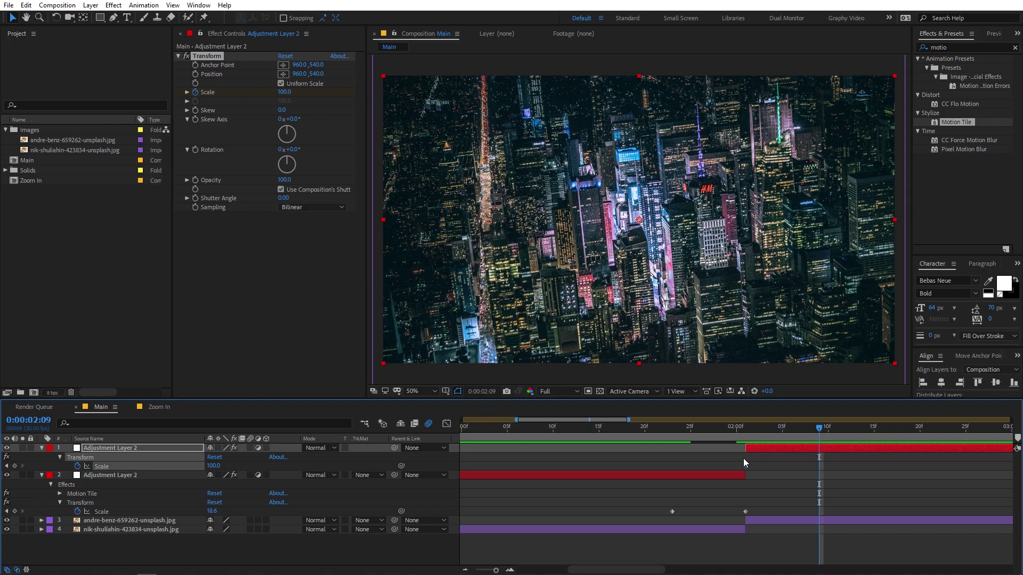
left_click(14, 467)
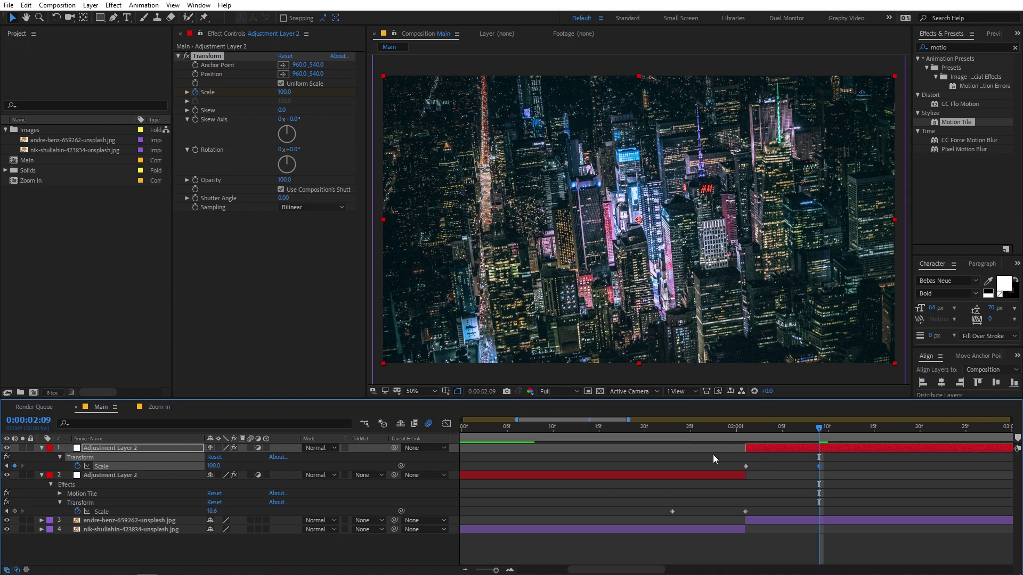
Set the second adjustment layer's starting Scale keyframe at 0:00:02:01 to 582, and return to 0:00:02:09
key("j")
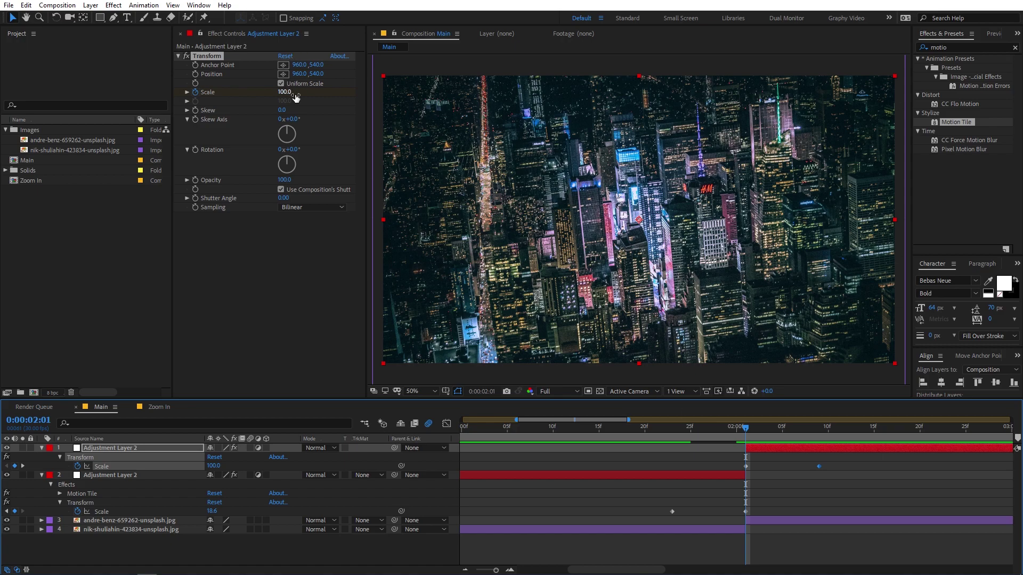
left_click_drag(288, 94, 552, 95)
left_click_drag(654, 426, 823, 426)
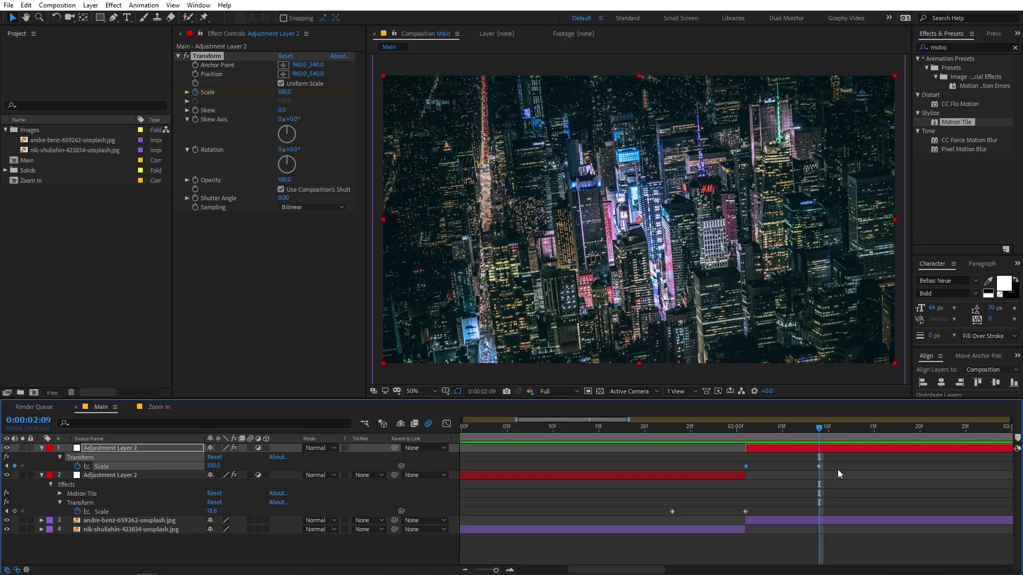
Easy-ease the first adjustment layer's two Scale keyframes and reshape their speed curve to accelerate toward the cut
left_click_drag(756, 513, 644, 516)
key("F9")
left_click(446, 423)
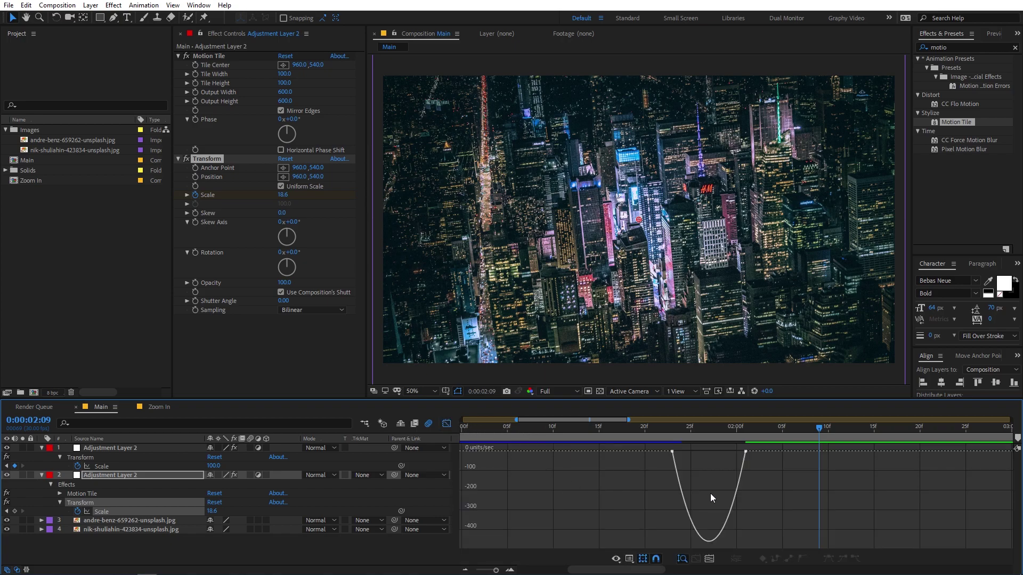
left_click_drag(655, 444, 751, 452)
left_click(446, 425)
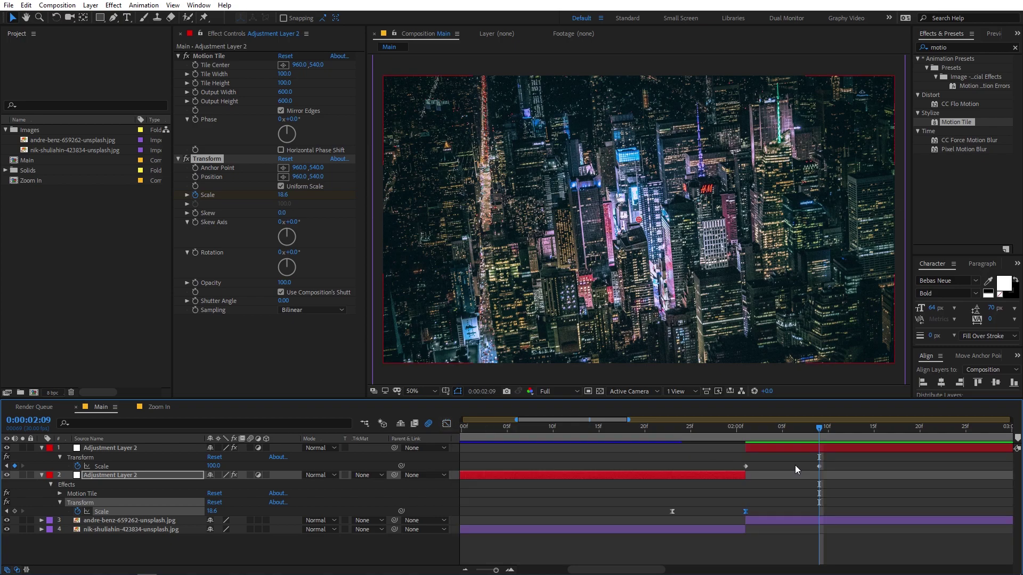
Easy-ease the second adjustment layer's Scale keyframes and reshape their speed curve to start fast at the cut and slow down
left_click(745, 466)
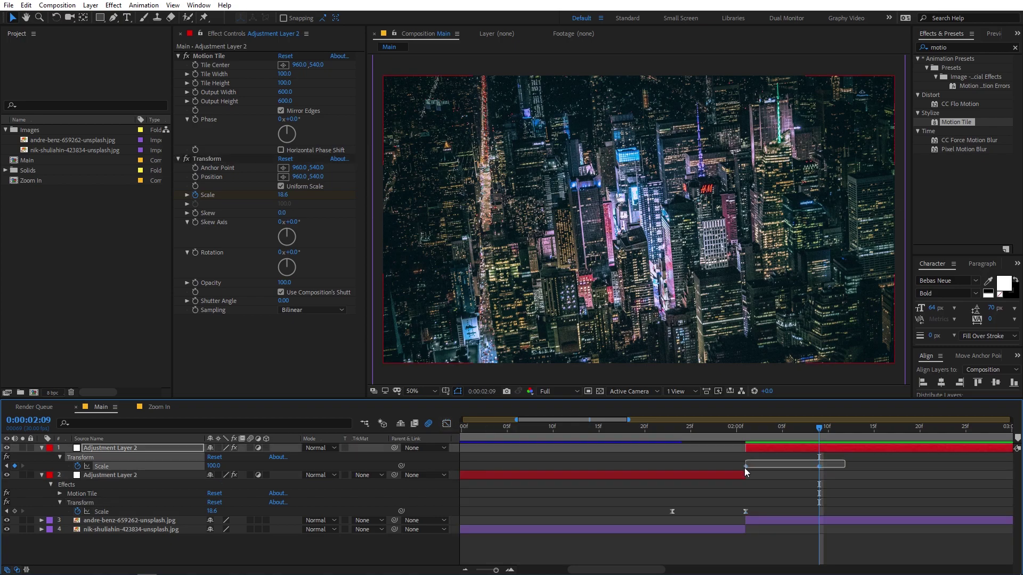
left_click(447, 425)
left_click_drag(742, 453, 766, 452)
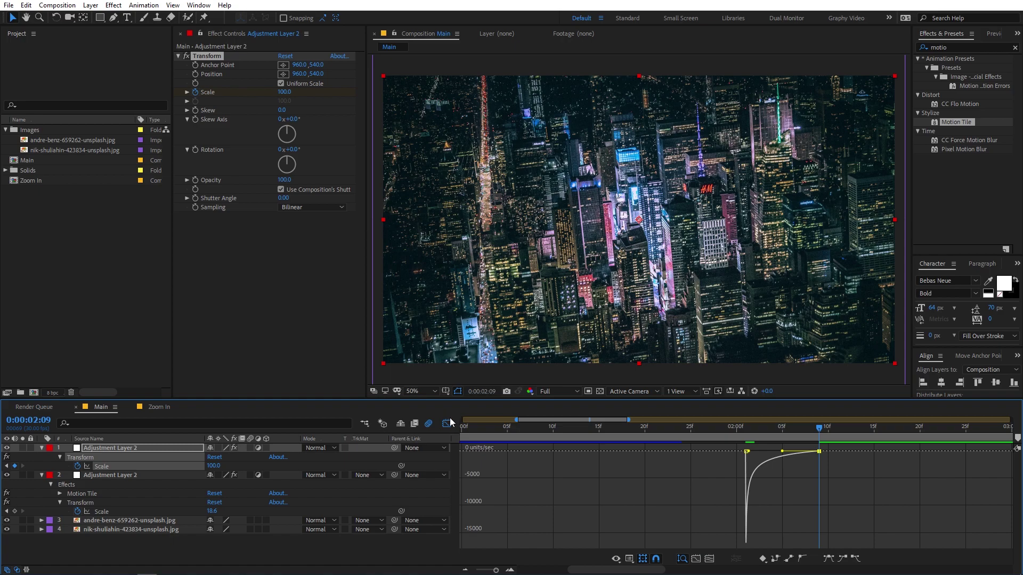
left_click(447, 424)
Preview the zoom transition from 0:00:01:12 and scrub to 0:00:01:27
left_click(571, 430)
key("space")
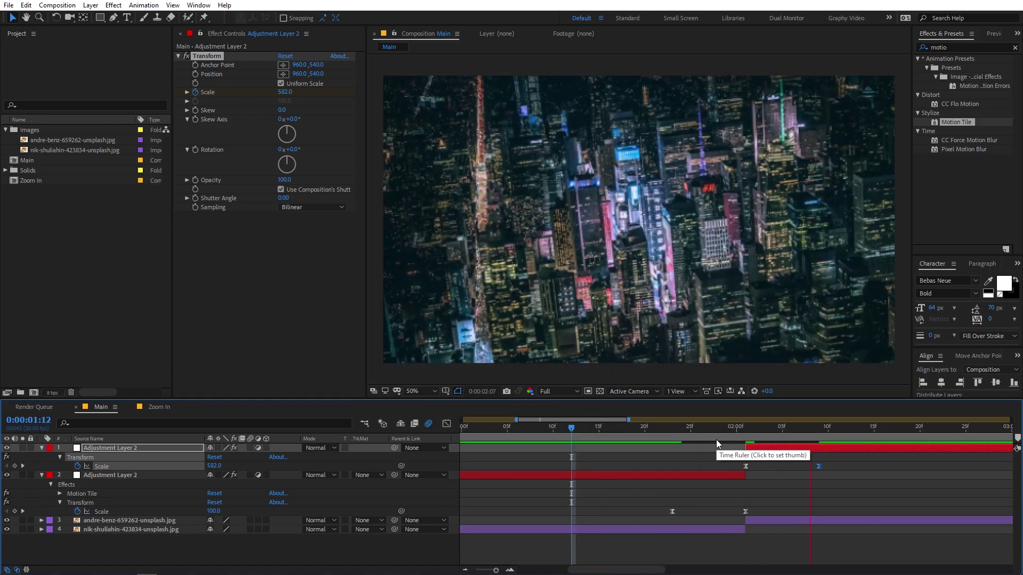
mouse_move(695, 439)
left_mouse_down()
mouse_move(627, 430)
mouse_move(829, 445)
mouse_move(708, 446)
left_mouse_up()
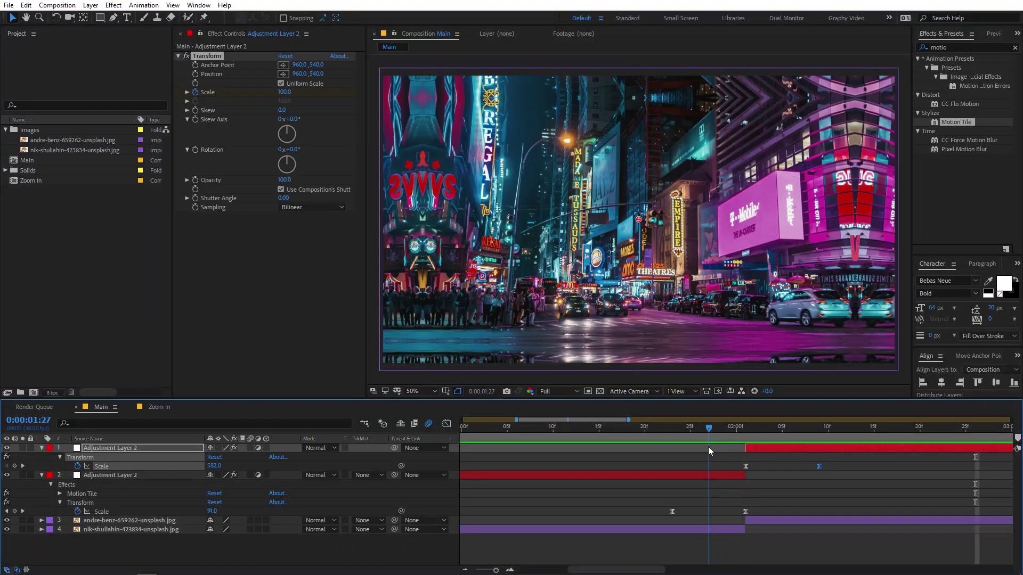
Find the Bulge effect and apply it to the first adjustment layer
left_click(1015, 48)
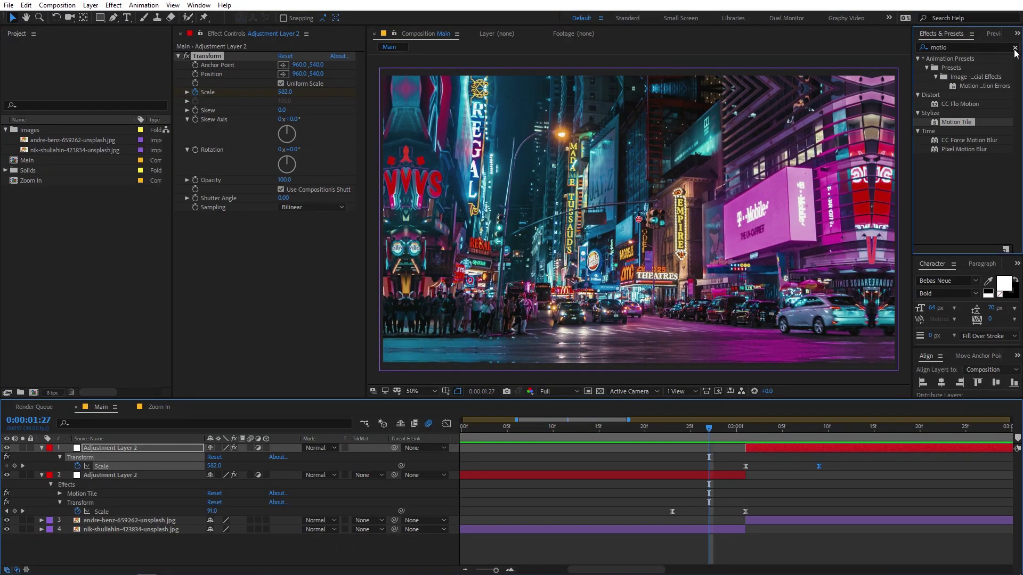
left_click(970, 49)
type("b")
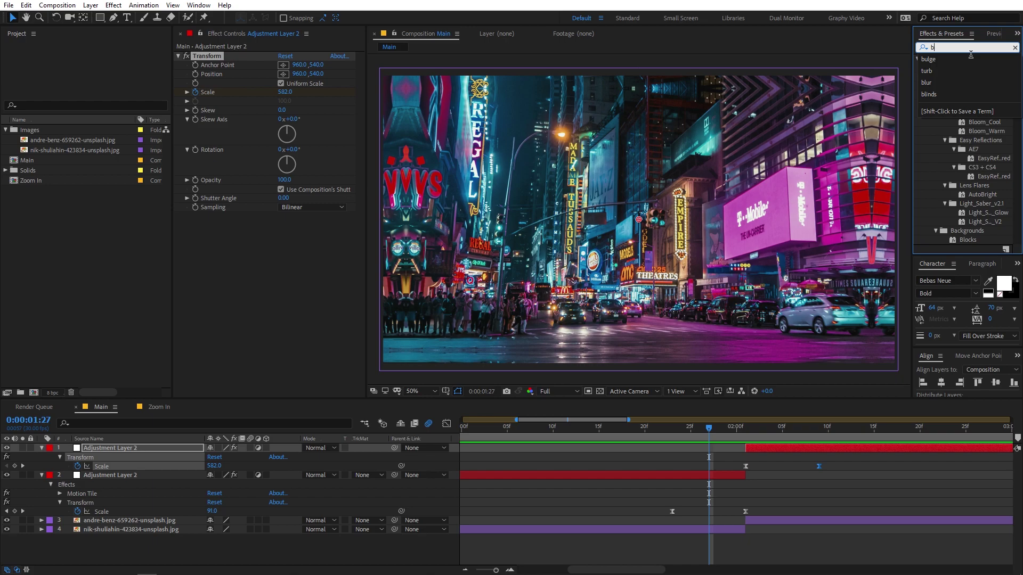
type("ulge")
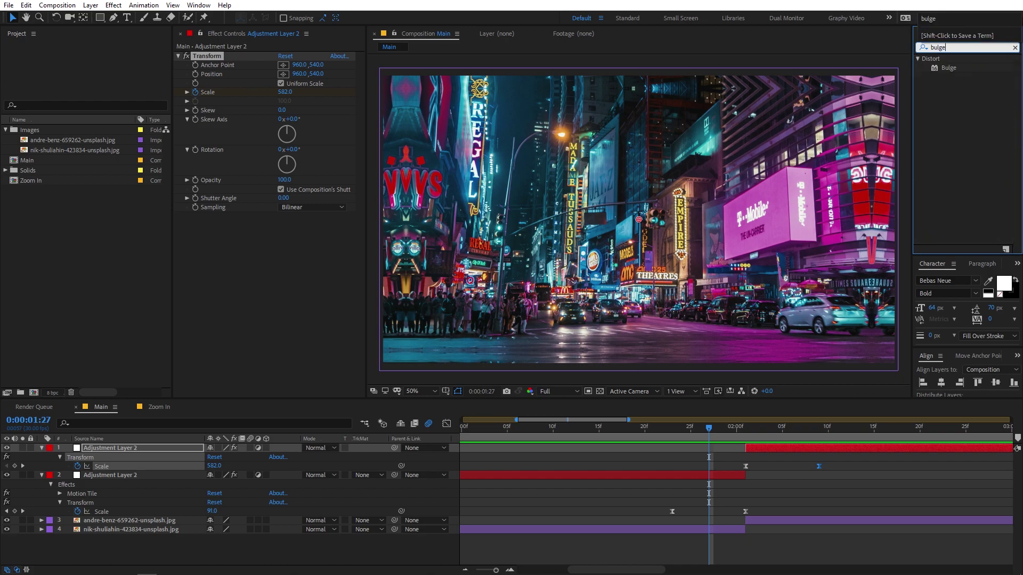
left_click_drag(948, 72, 659, 479)
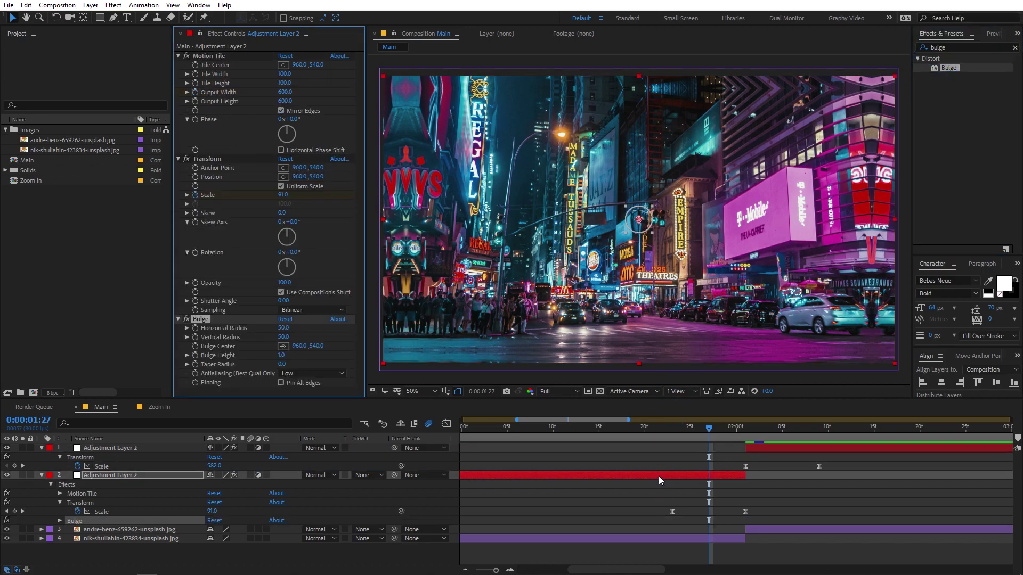
Set Bulge's Horizontal Radius and Vertical Radius to 1000 and enable Pin All Edges
left_click(283, 328)
type("1000")
key("Tab")
type("100")
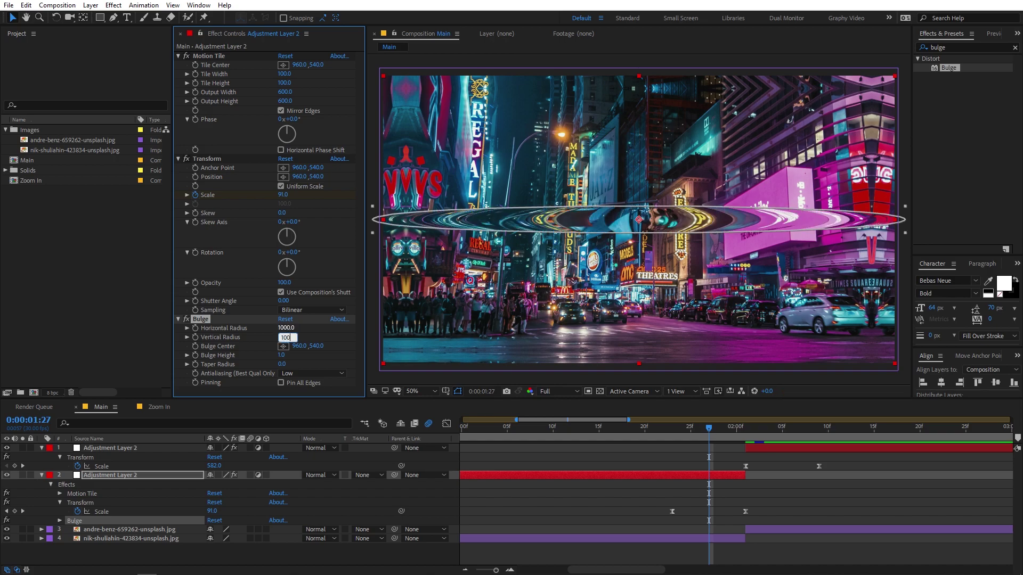
type("0")
key("Return")
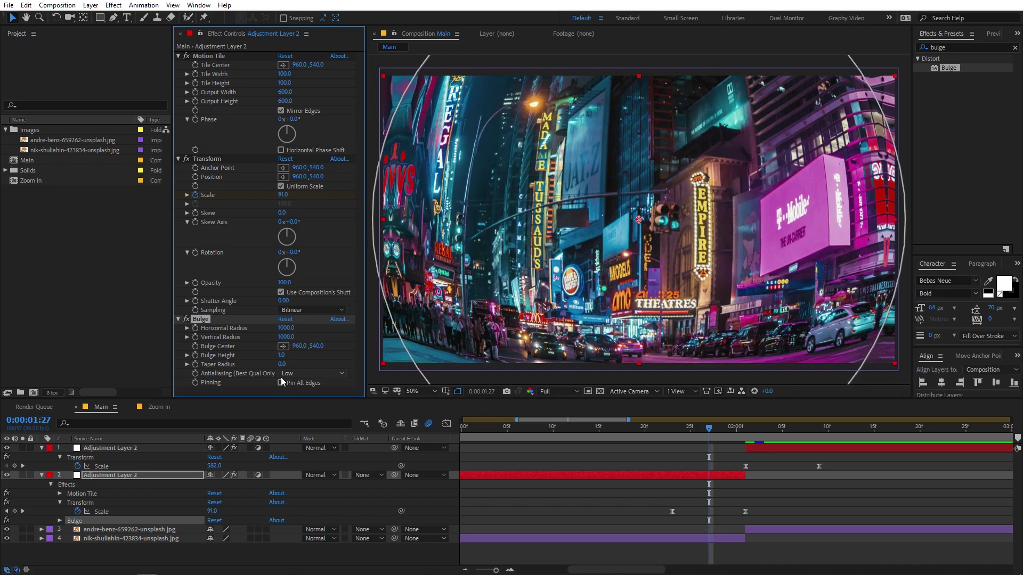
left_click(281, 384)
Keyframe Bulge Height on the first adjustment layer, reveal its keyframes, and move the new one to the cut at 0:00:02:01
key("u")
key("u")
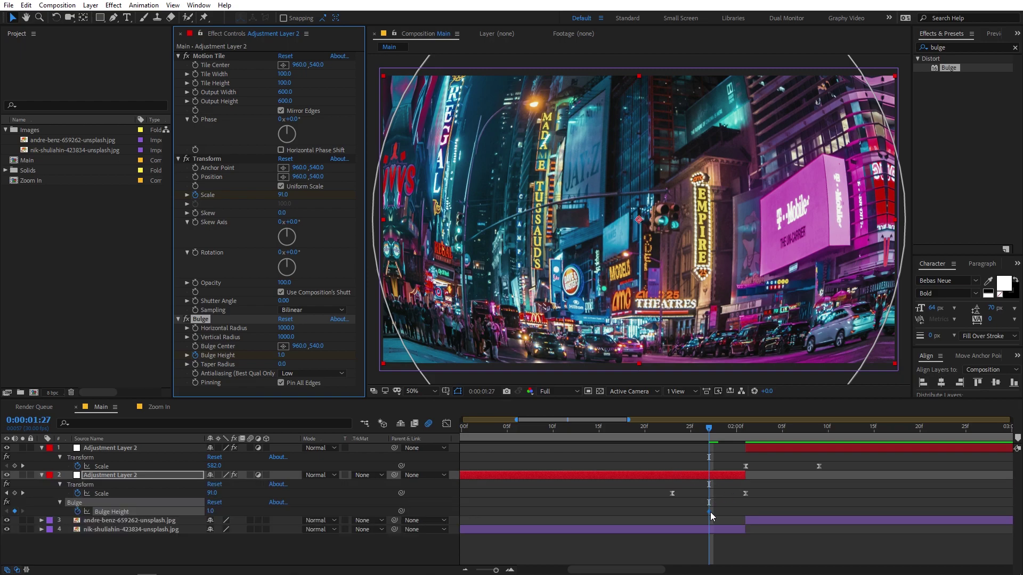
left_click_drag(709, 510, 741, 511)
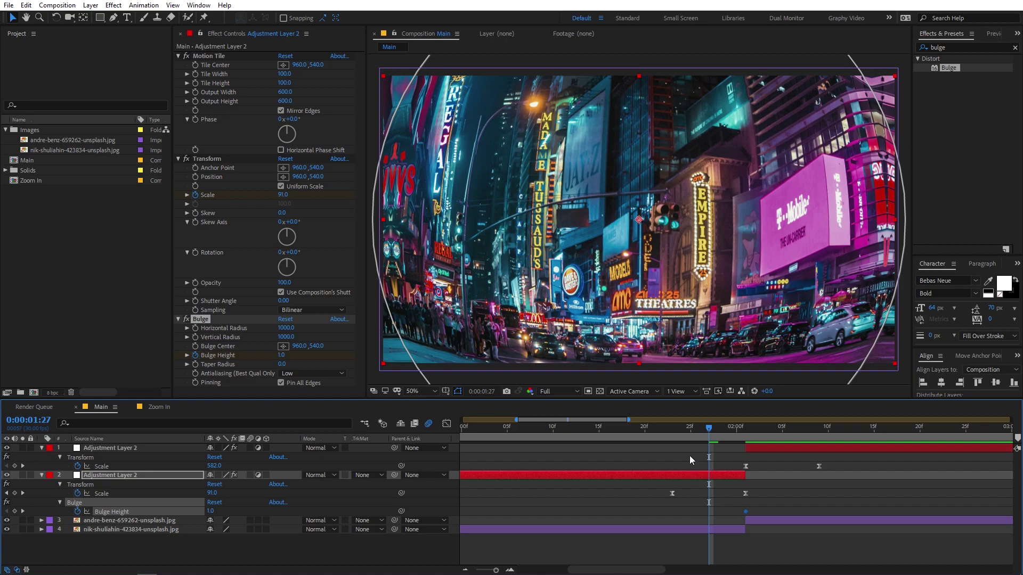
Add a starting Bulge Height keyframe of 0 and place it at 0:00:01:10
left_click_drag(656, 433, 586, 445)
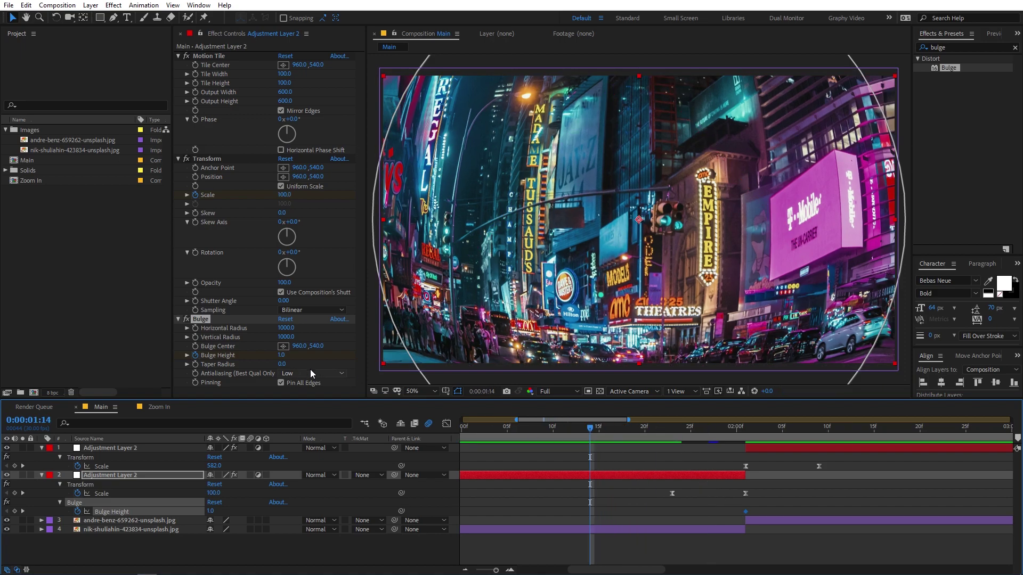
left_click(283, 355)
type("0")
key("Return")
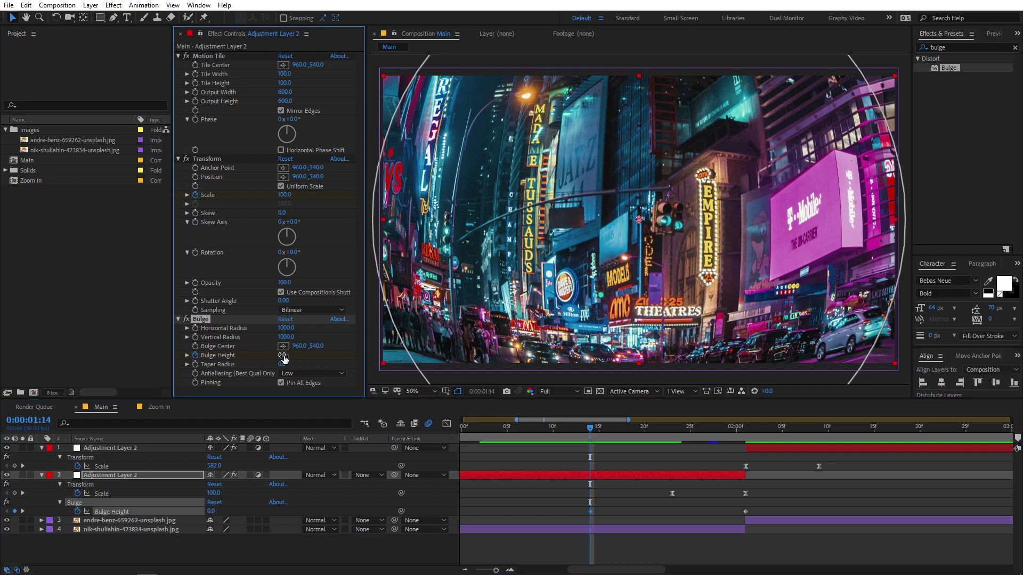
left_click(551, 437)
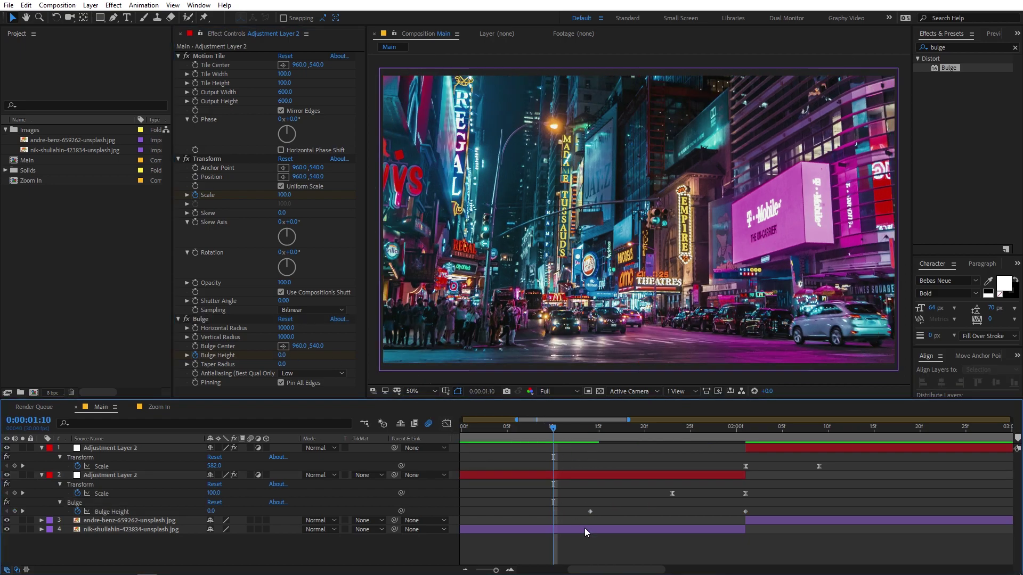
left_click_drag(590, 512, 553, 511)
Set the end Bulge Height keyframe to -1.5 while it sits at 0:00:01:23, and return it to the cut at 0:00:02:01
left_click_drag(745, 511, 672, 512)
left_click(644, 428)
left_click(666, 427)
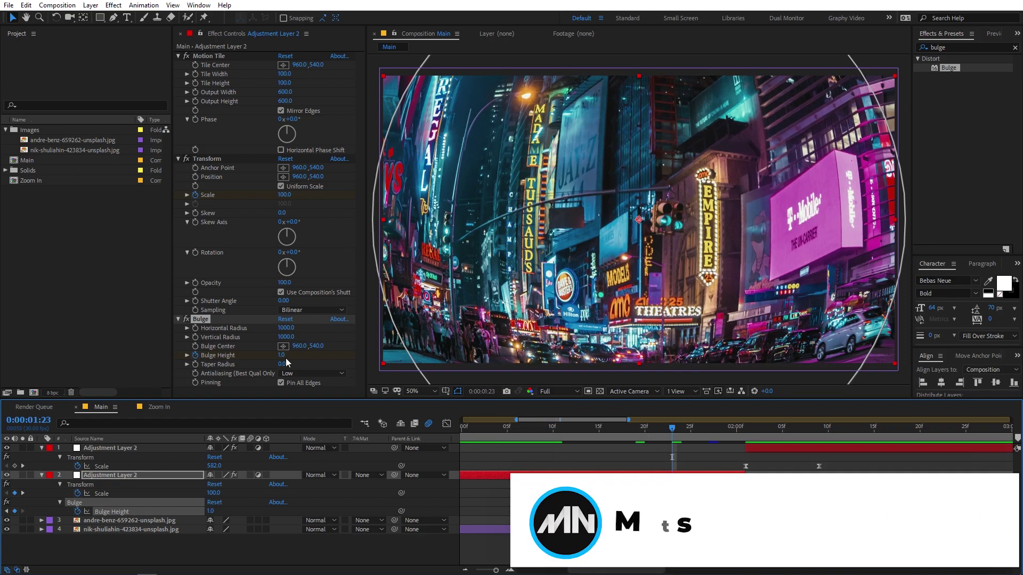
left_click_drag(281, 355, 218, 364)
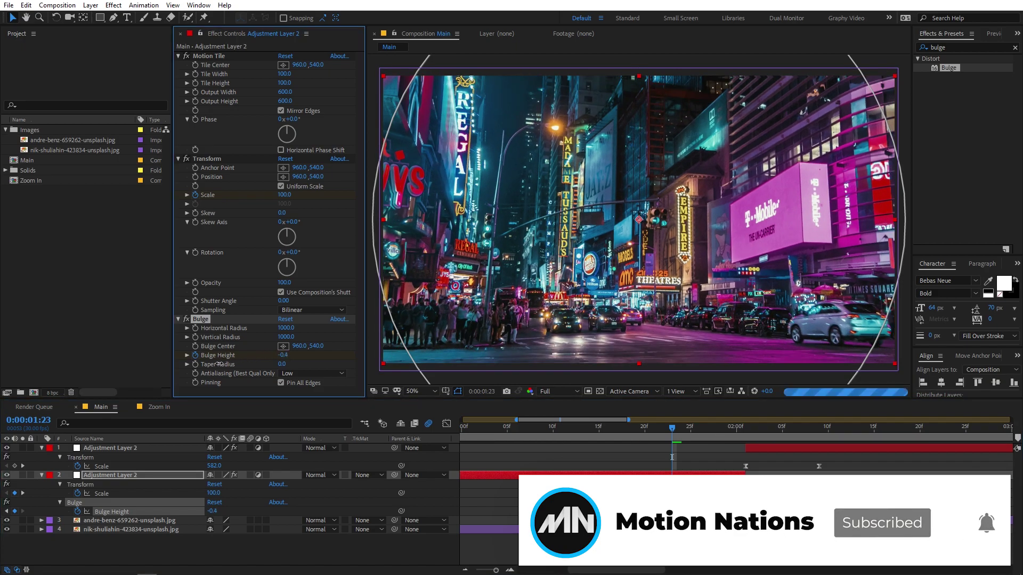
left_click(288, 356)
type("-1")
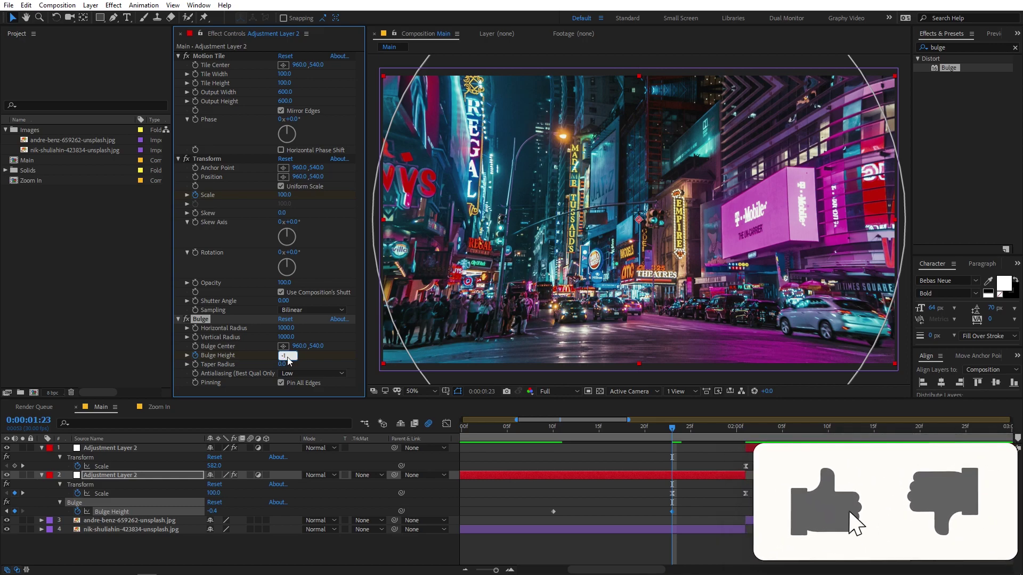
key("Return")
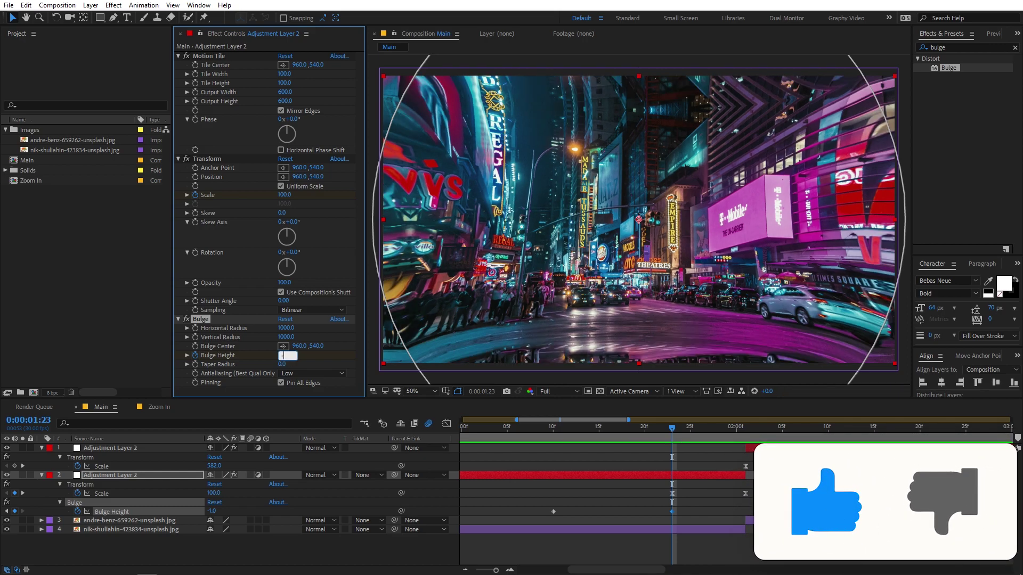
type(".5")
key("Return")
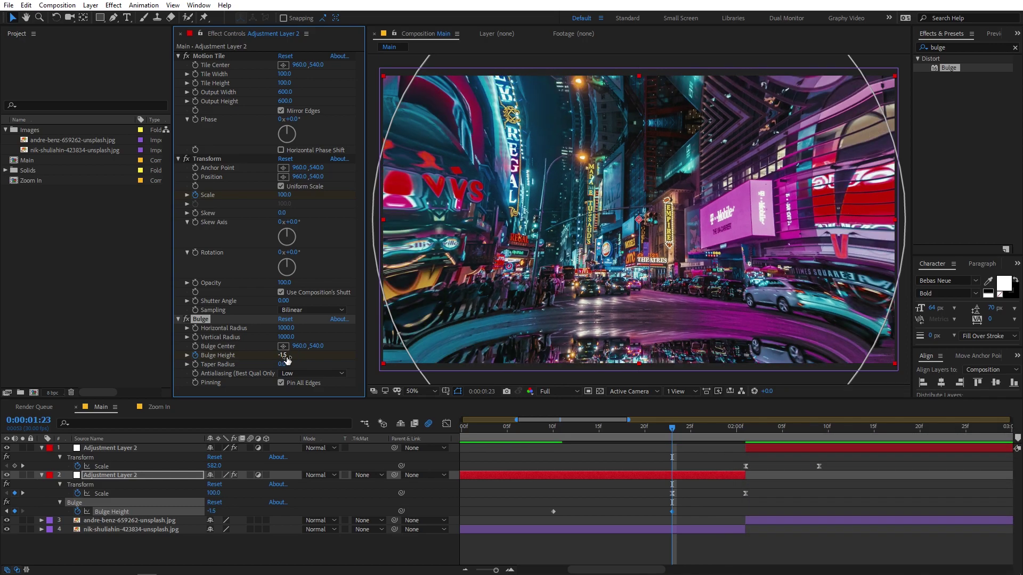
left_click_drag(671, 513, 745, 511)
key("space")
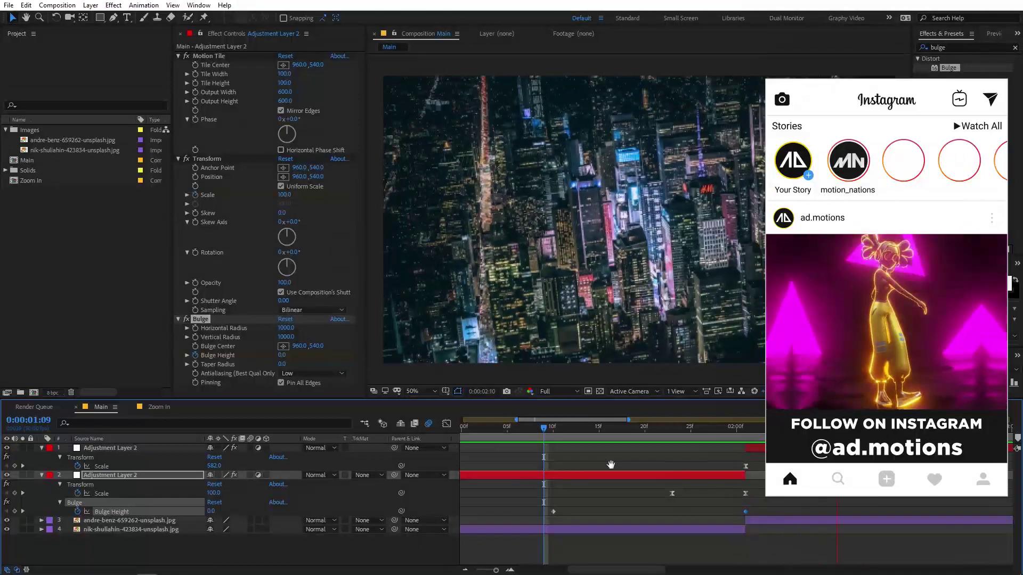
Easy-ease the Bulge Height keyframes, lengthen the first one's ease so the speed peaks near the cut, and preview
left_click_drag(770, 507, 536, 513)
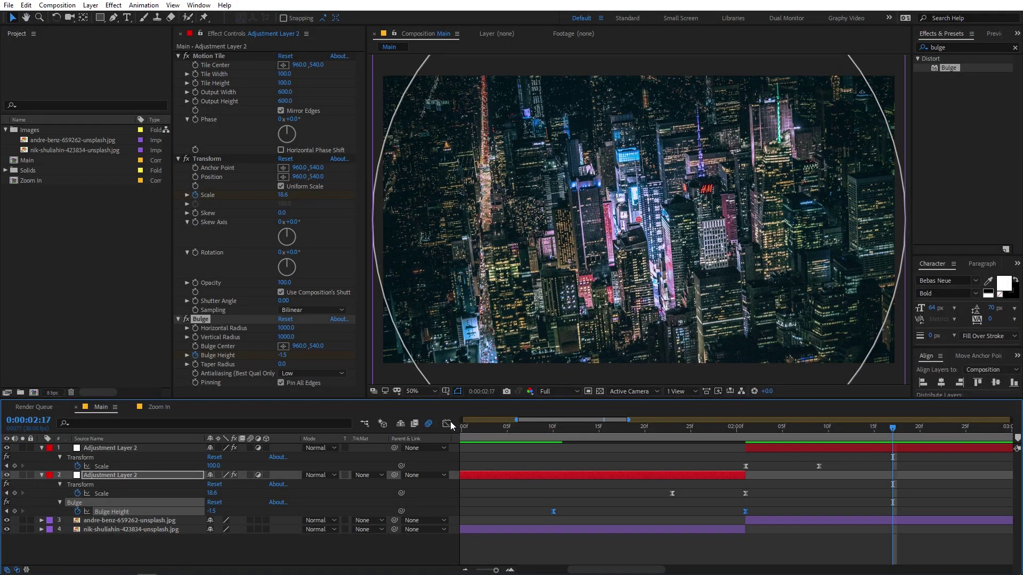
left_click(446, 424)
key("ctrl+a")
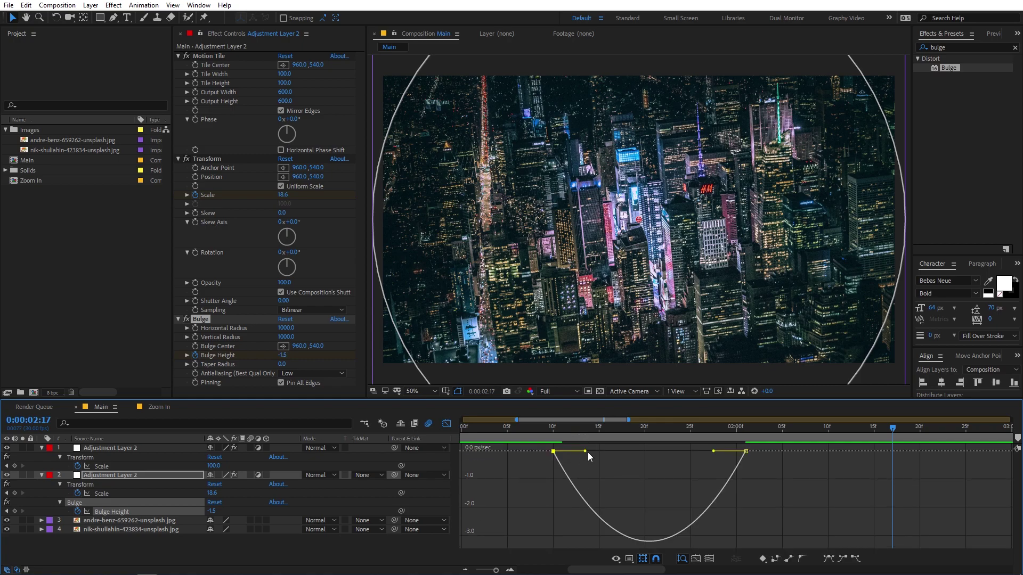
left_click_drag(585, 452, 642, 449)
left_click(544, 432)
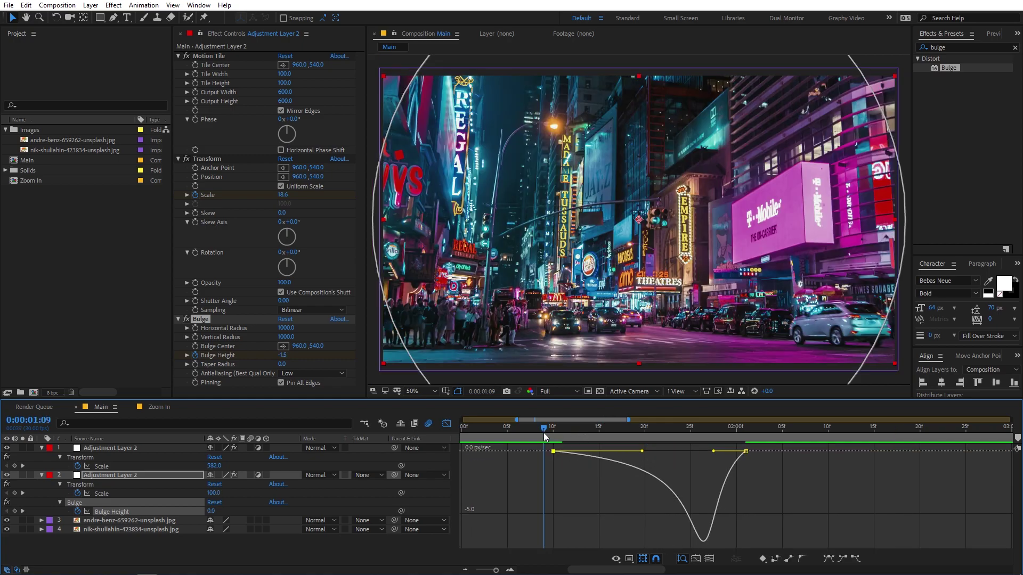
key("space")
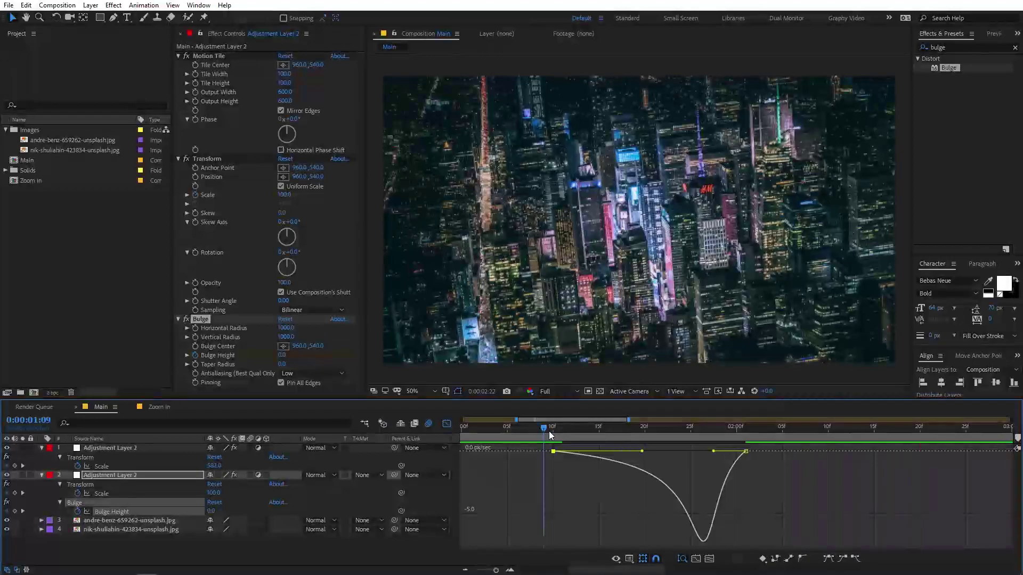
left_click(446, 423)
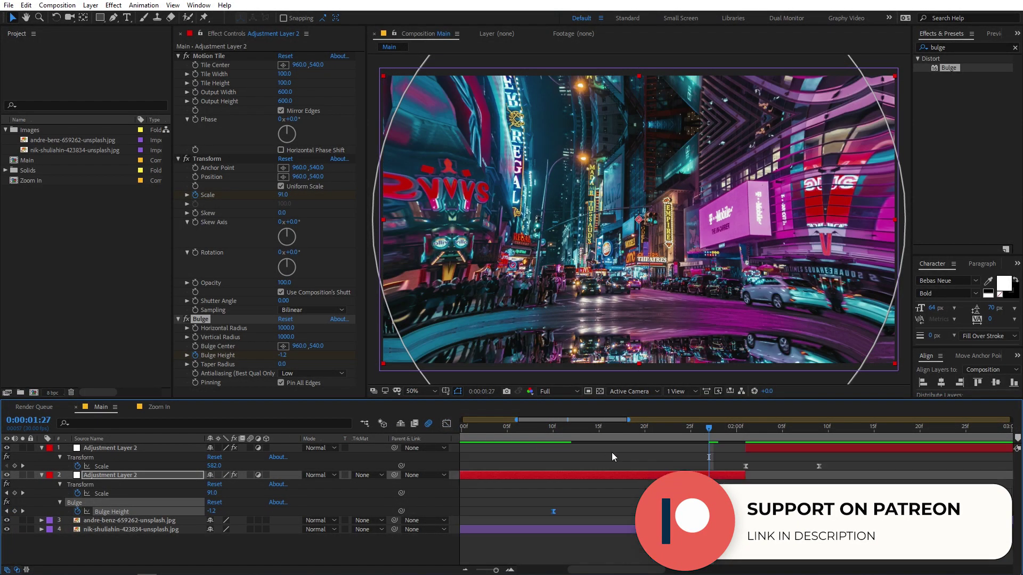
Apply the Bulge effect to the second adjustment layer, with the playhead at the cut at 0:00:02:01
left_click(747, 439)
left_click(763, 450)
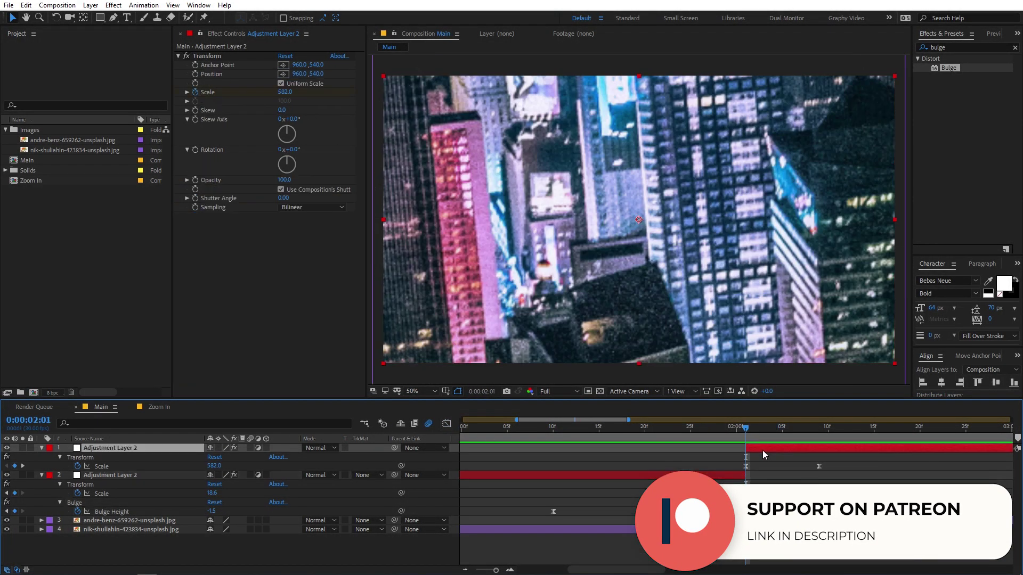
left_click_drag(951, 69, 796, 446)
Set the Bulge effect's Horizontal and Vertical Radius to 1000 and pin all edges
left_click(284, 225)
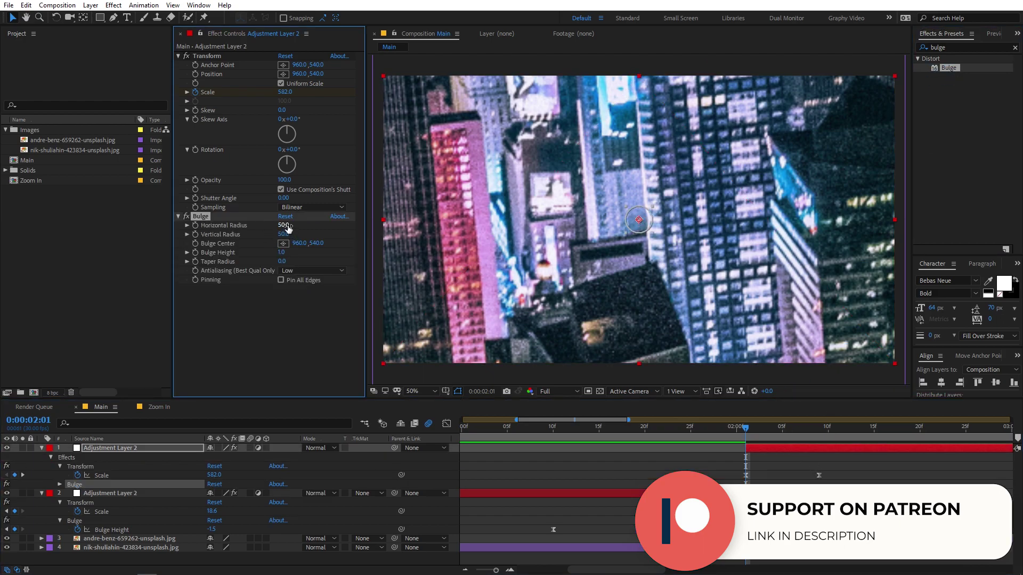
type("1000")
key("Tab")
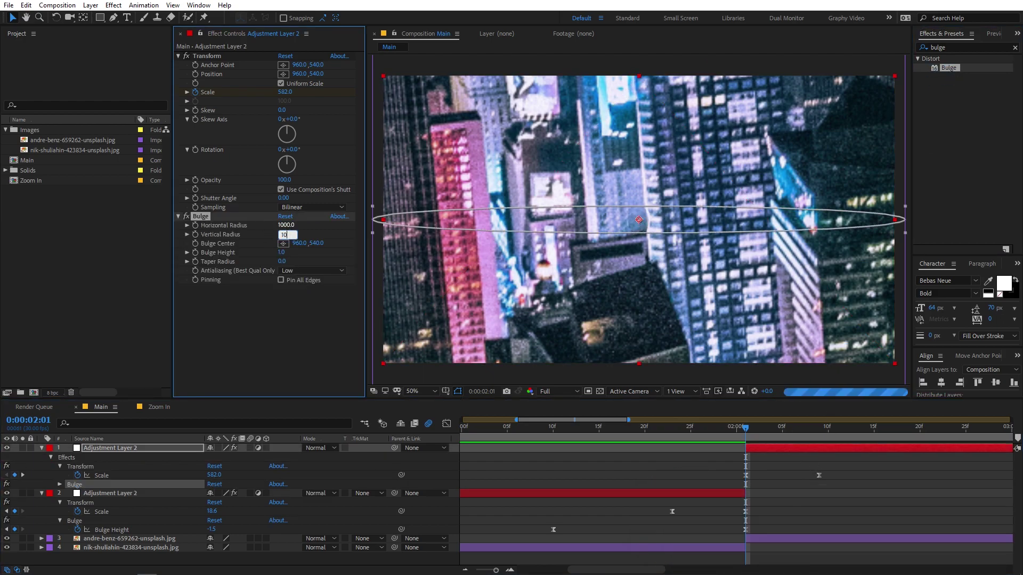
type("1000")
key("Return")
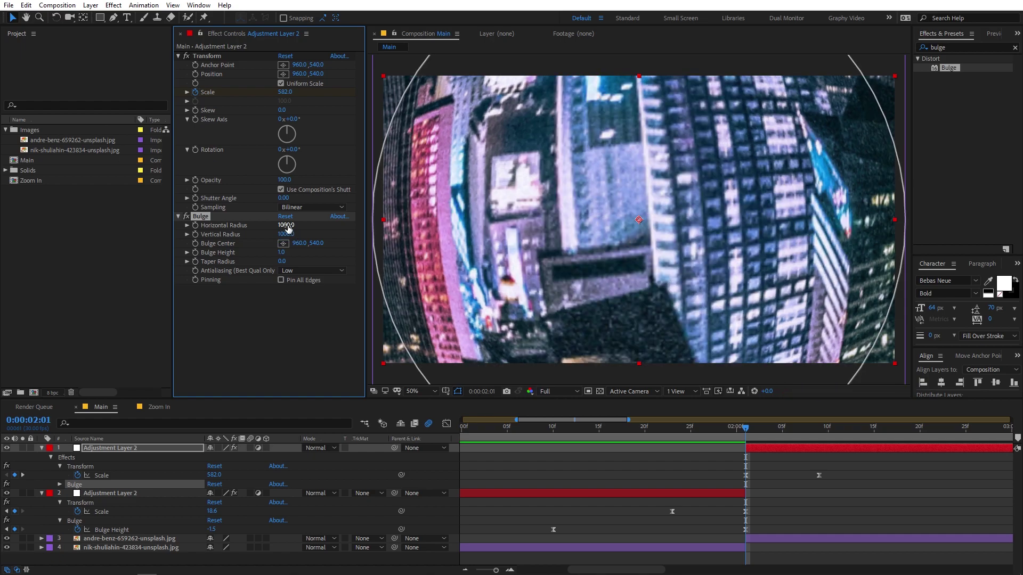
left_click(281, 280)
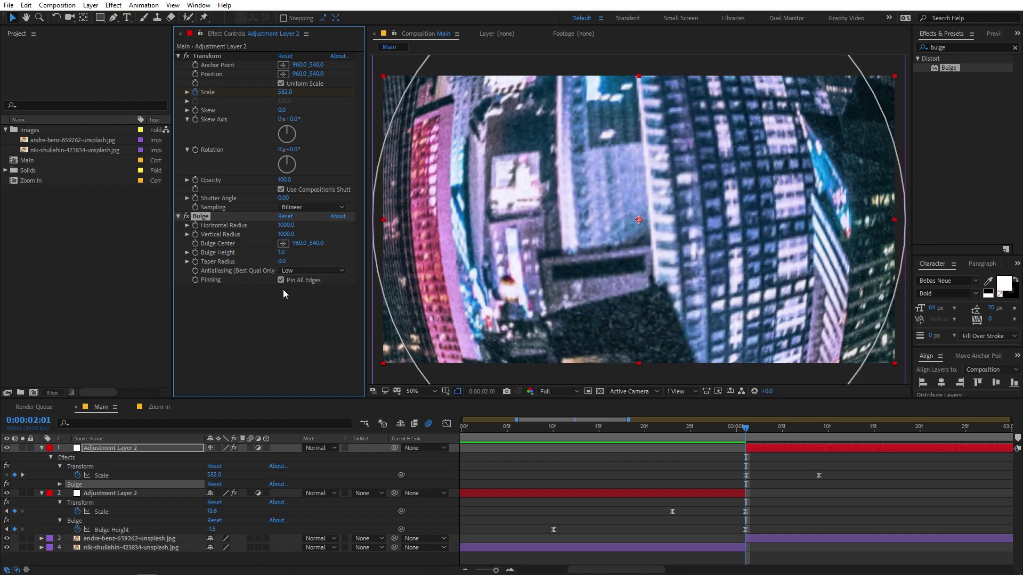
Keyframe Bulge Height at the cut, reveal the layer's keyframes, and add an end keyframe of 0 at 0:00:02:23
left_click(196, 252)
key("u")
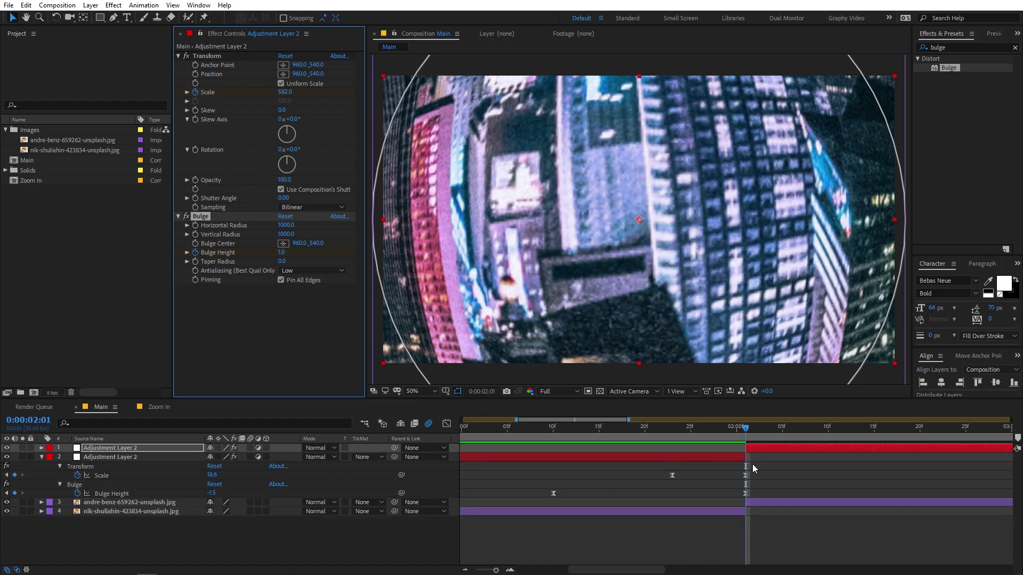
key("u")
left_click_drag(749, 432, 944, 432)
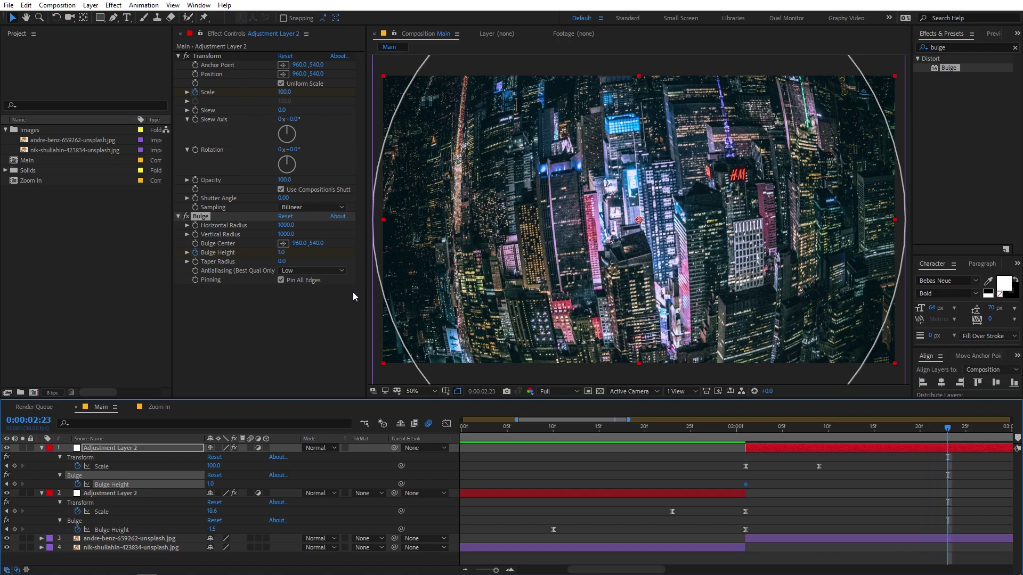
left_click(281, 252)
type("0")
key("Return")
Return to the cut at 0:00:02:01 and set the first Bulge Height keyframe to 1.5
left_click(723, 432)
key("minus")
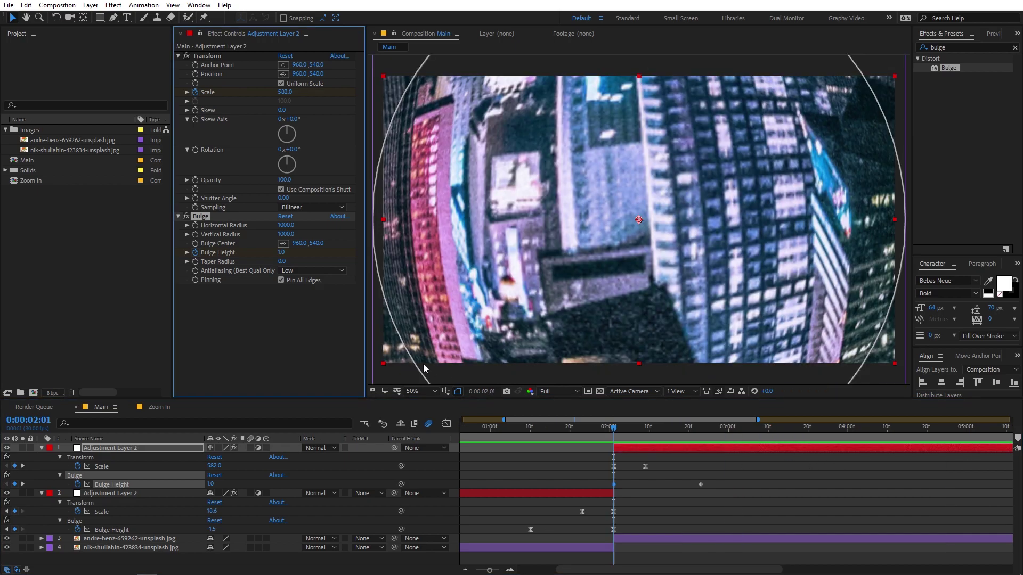
left_click(285, 254)
type("1.5")
key("Return")
Easy-ease both Bulge Height keyframes, lengthen the end keyframe's ease so the speed peaks shortly after the cut, and preview
left_click_drag(740, 482, 602, 490)
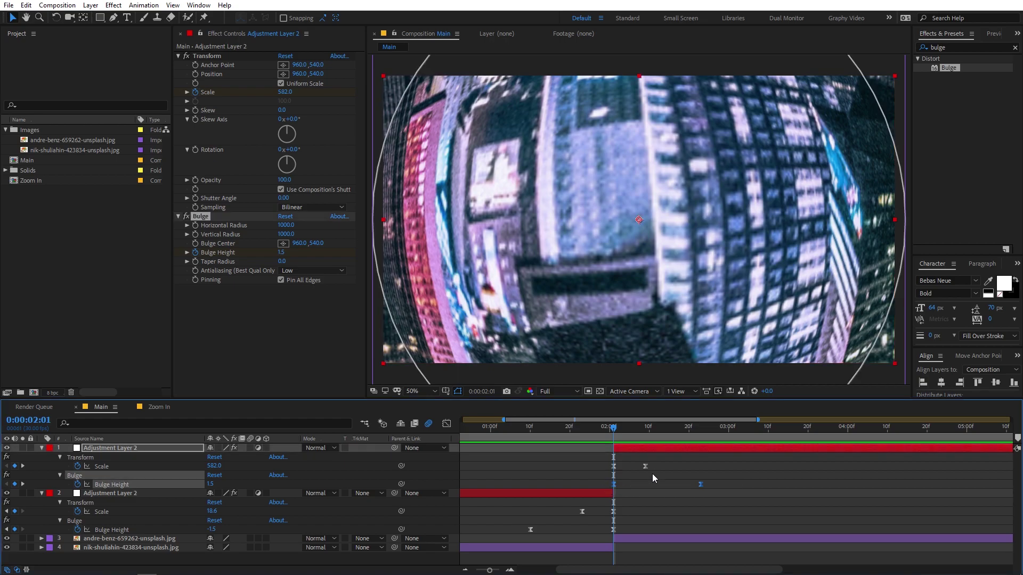
left_click(446, 424)
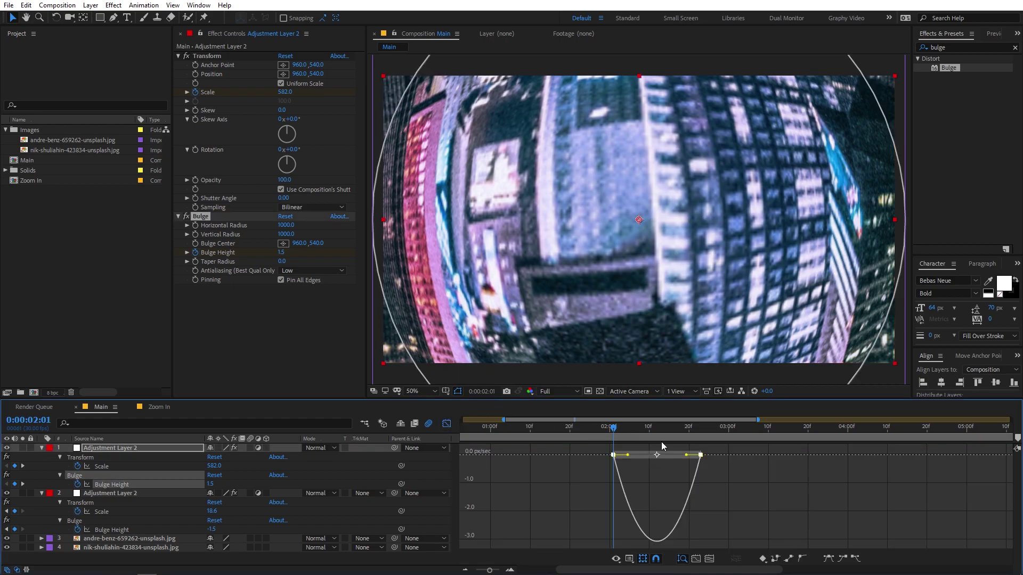
left_click_drag(686, 454, 624, 453)
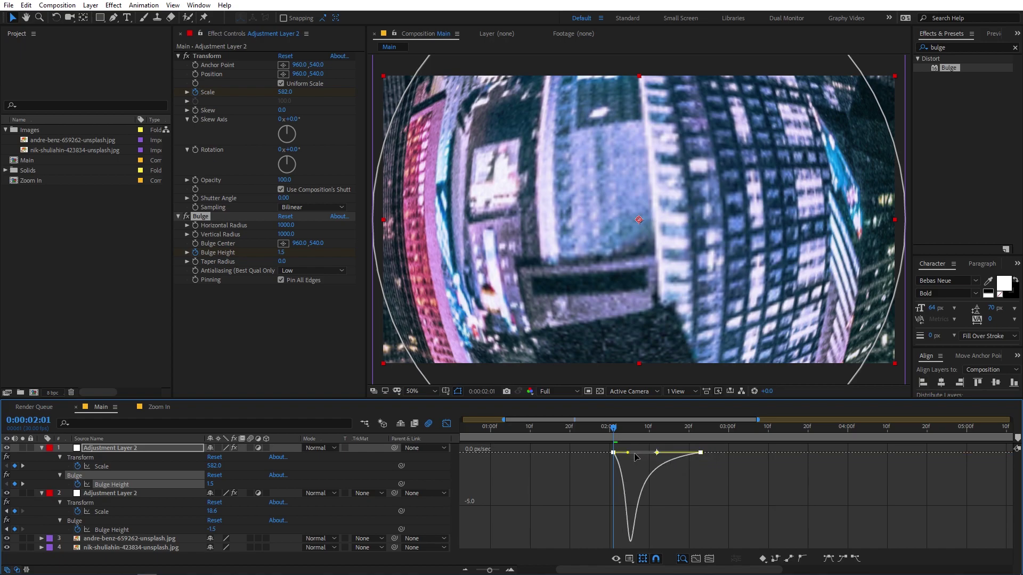
left_click(581, 428)
key("space")
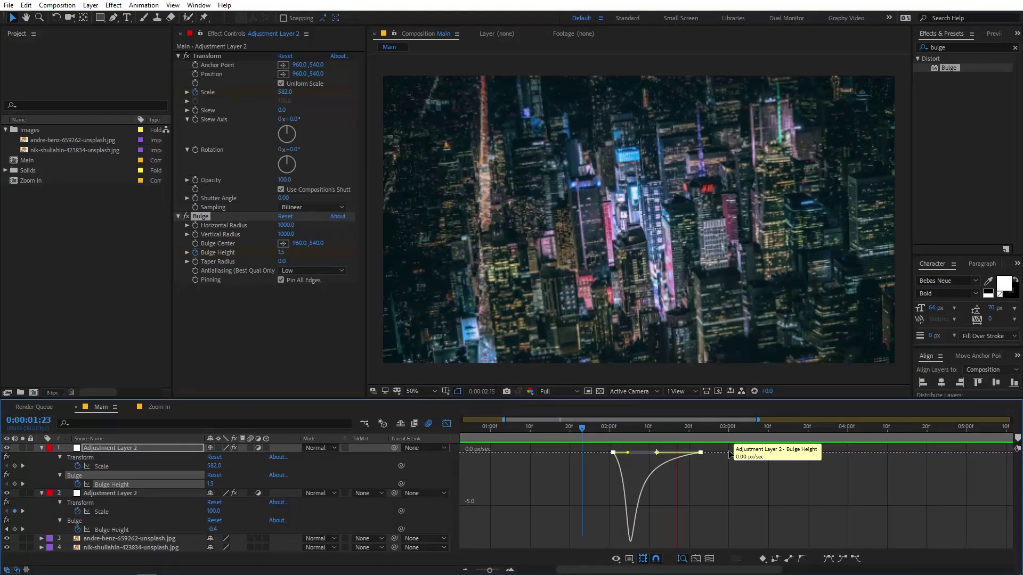
Shorten the first Bulge Height keyframe's ease so the speed peaks at the cut, and move the end keyframe to 0:00:02:20
left_click_drag(628, 454, 615, 453)
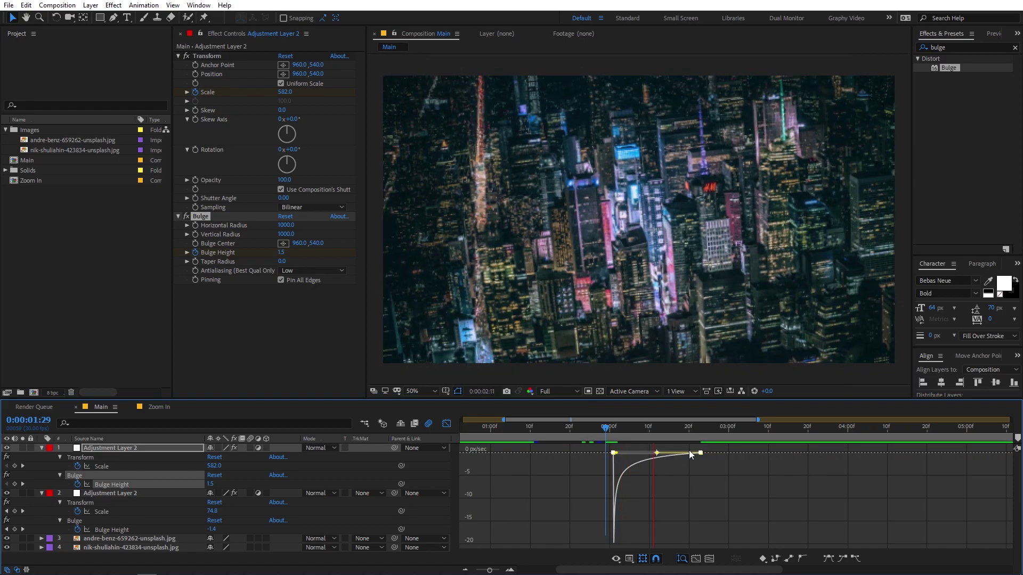
key("shift+F3")
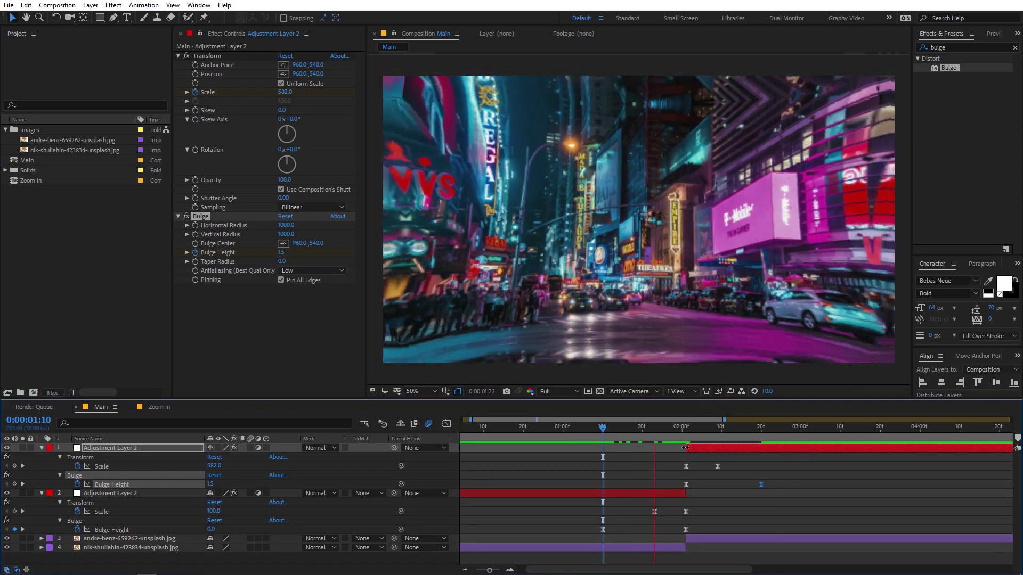
key("space")
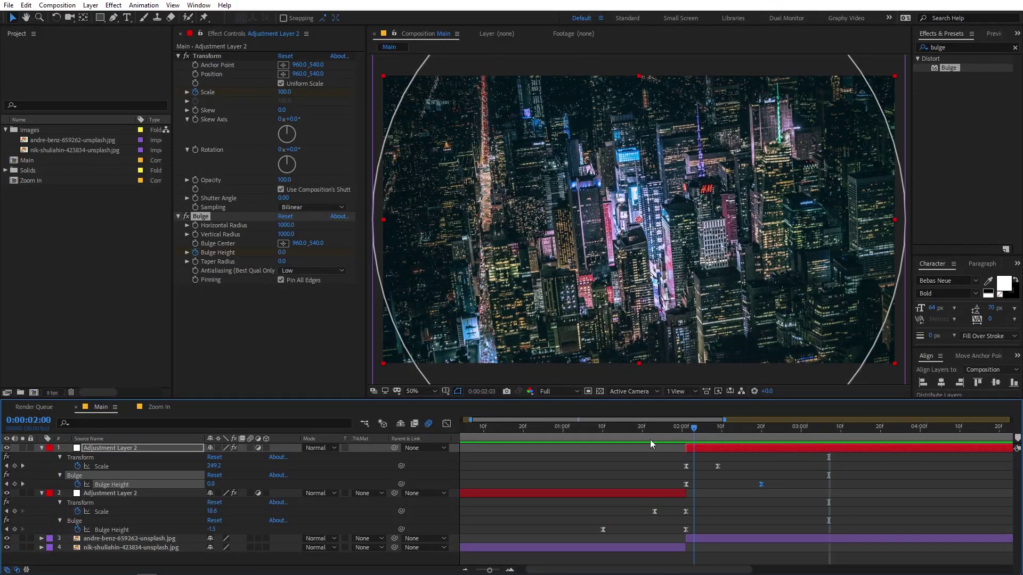
Collapse all layers and reveal the keyframed Scale and Bulge Height properties of both adjustment layers
left_click(591, 442)
key("ctrl+a")
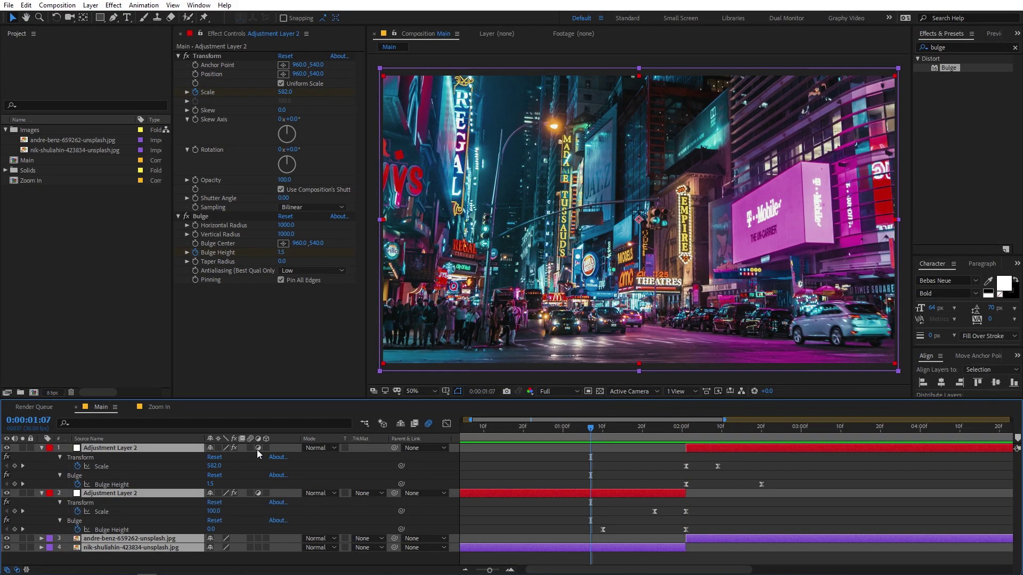
key("u")
left_click(551, 502)
left_click(599, 455)
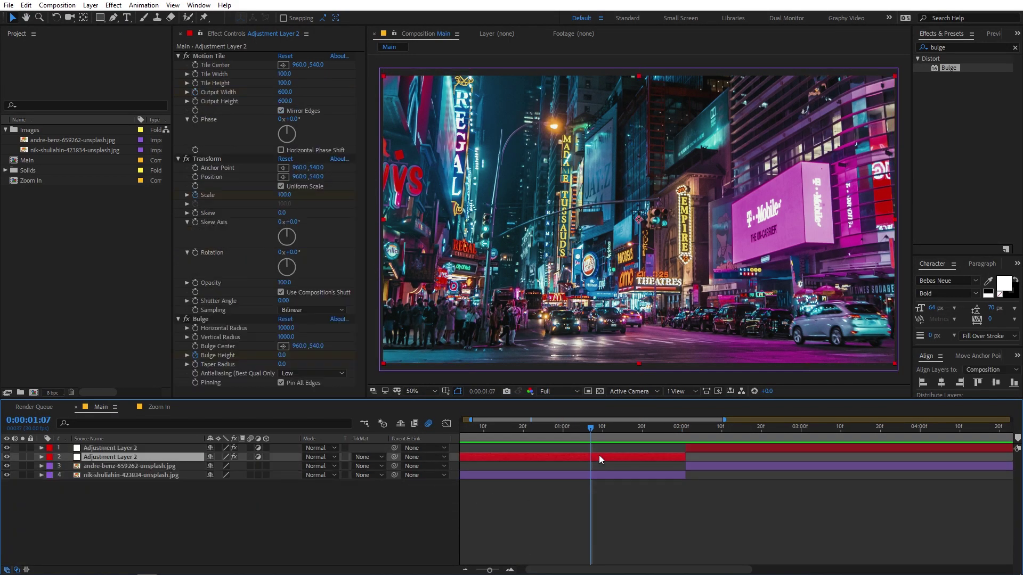
key("u")
left_click(756, 448)
key("u")
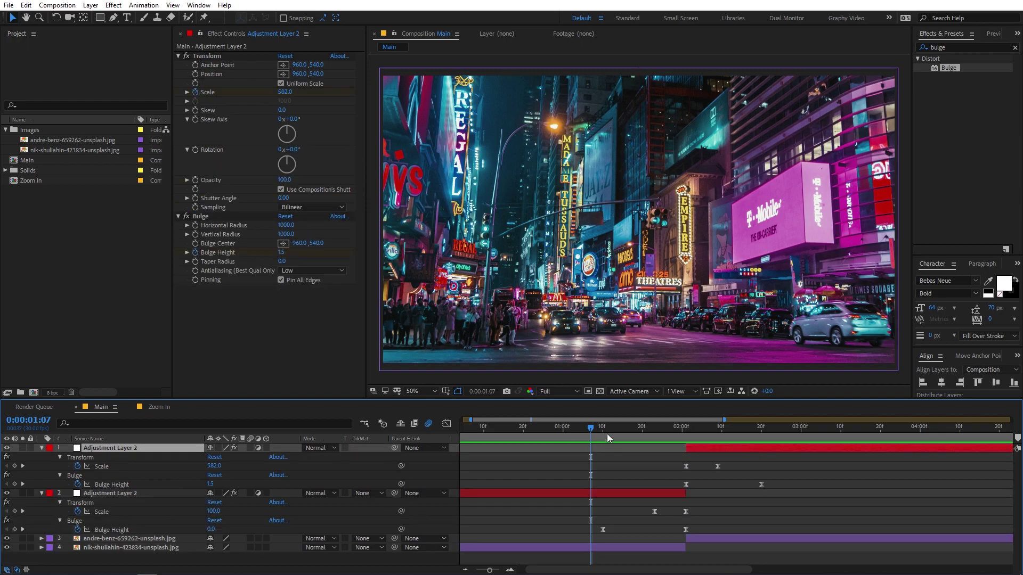
Trim the adjustment layers to the outer Bulge Height keyframes, starting the first at 0:00:01:10 and ending the second at 0:00:02:20
key("semicolon")
left_click_drag(465, 494, 537, 495)
left_click(590, 429)
left_click_drag(593, 433, 609, 433)
left_click(644, 449)
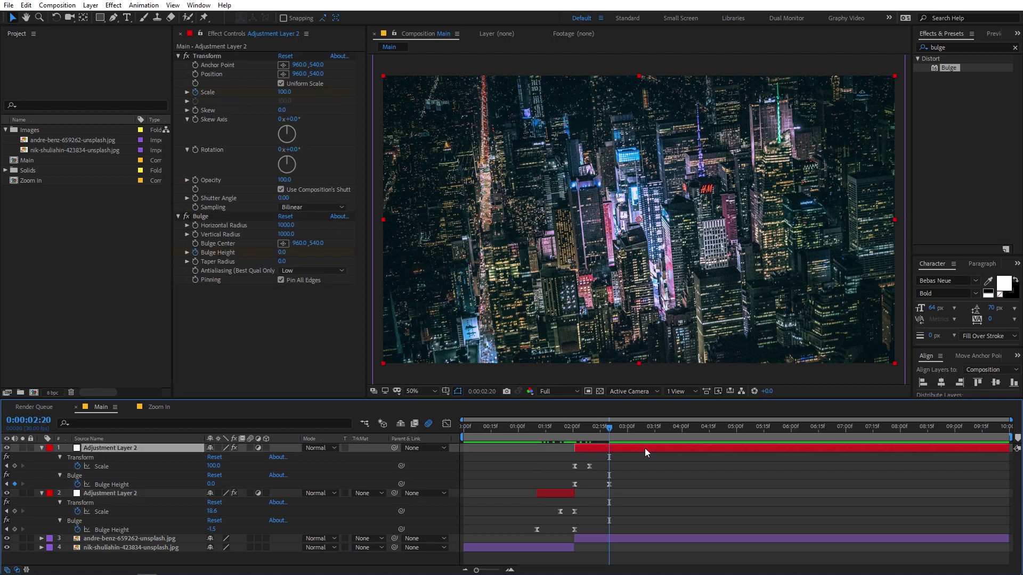
key("alt+bracketright")
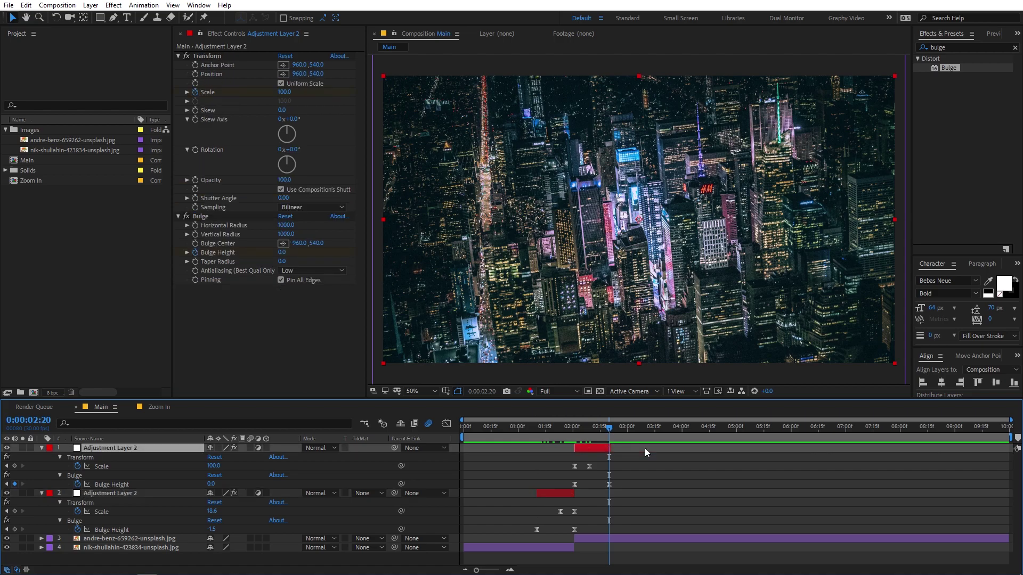
Pre-compose both adjustment layers as Zoom Out, moving all attributes and adjusting the composition duration to the selected layers' time span
key("u")
left_click(107, 454, "shift")
right_click(119, 452)
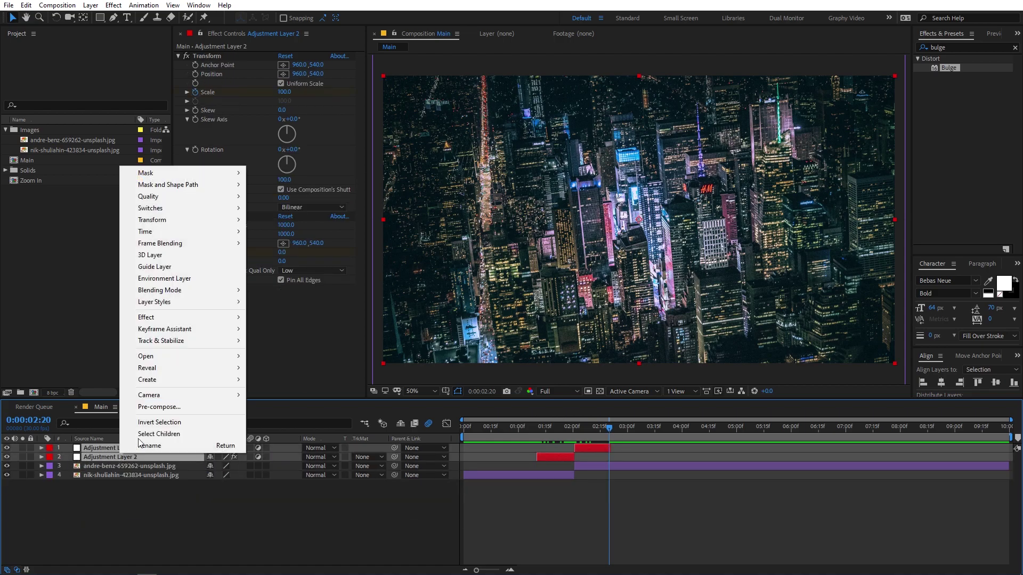
left_click(179, 405)
type("Zoom Out")
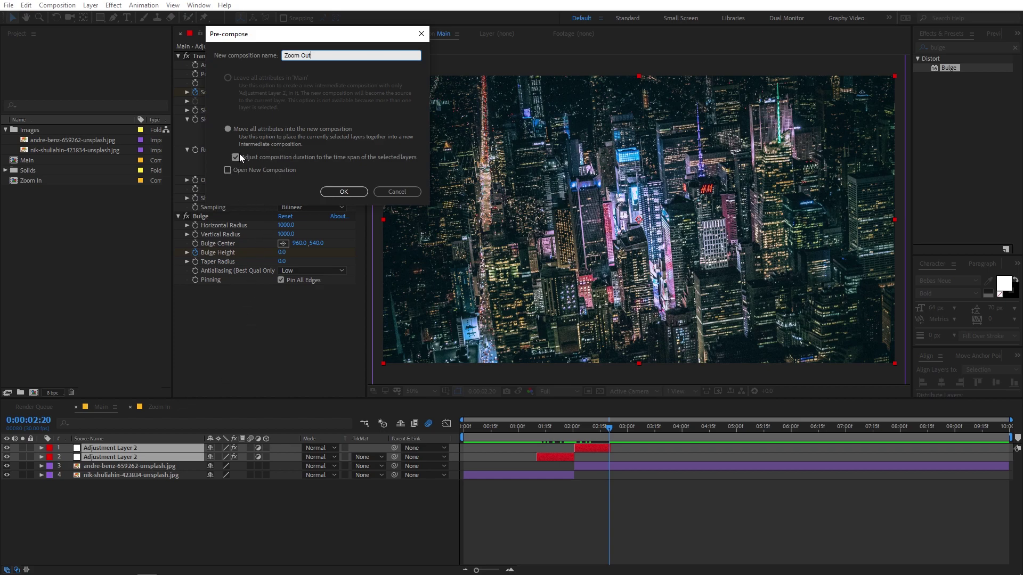
left_click(342, 193)
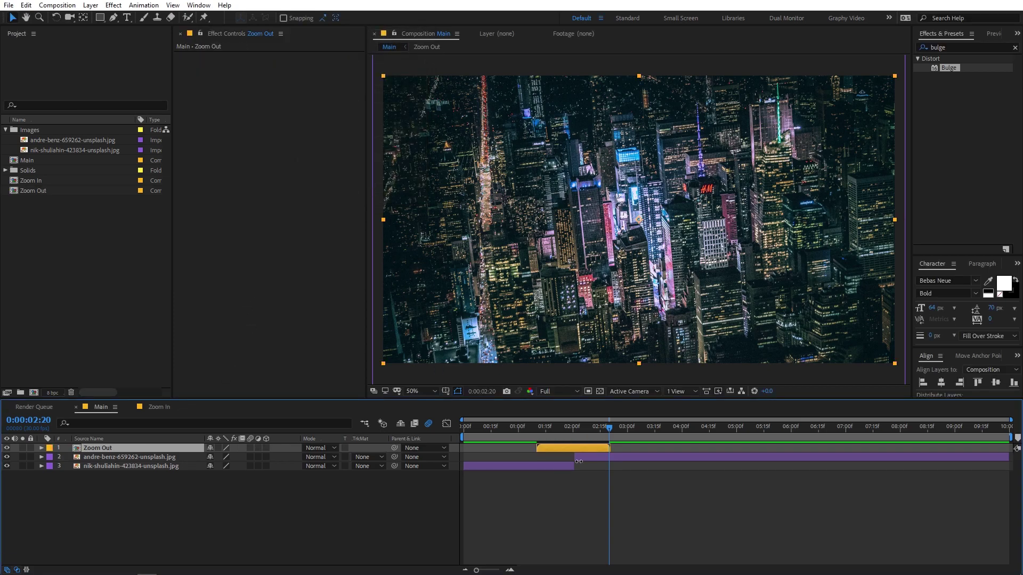
Open the Zoom Out composition and add a composition marker with the comment Cut at 0:00:02:01
double_click(565, 451)
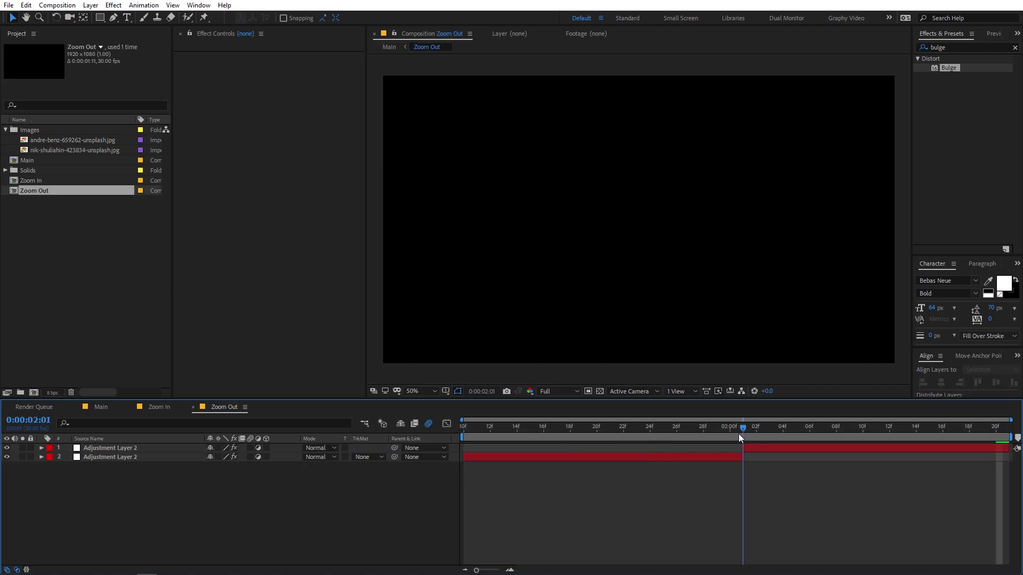
left_click(741, 437)
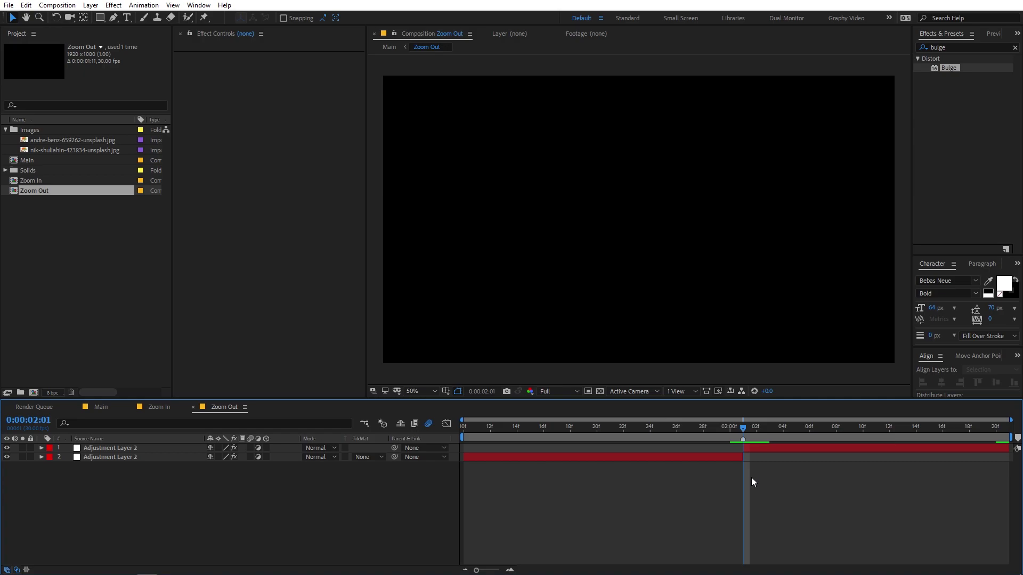
double_click(744, 440)
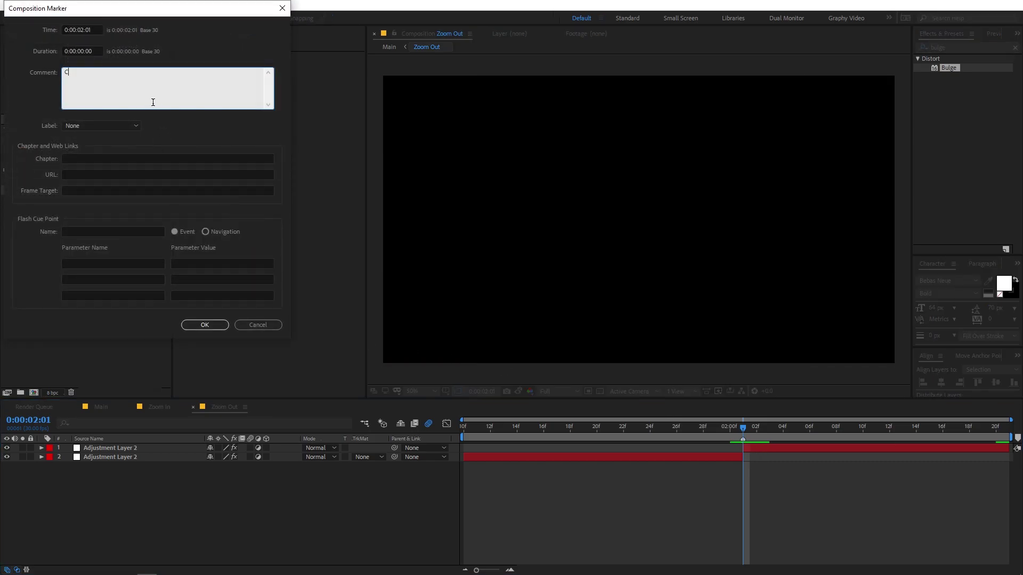
left_click(211, 325)
Replace the Zoom Out layer in Main with a fresh copy from the project, aligning its Cut marker with the cut at 0:00:02:01
left_click(101, 407)
left_click(100, 340)
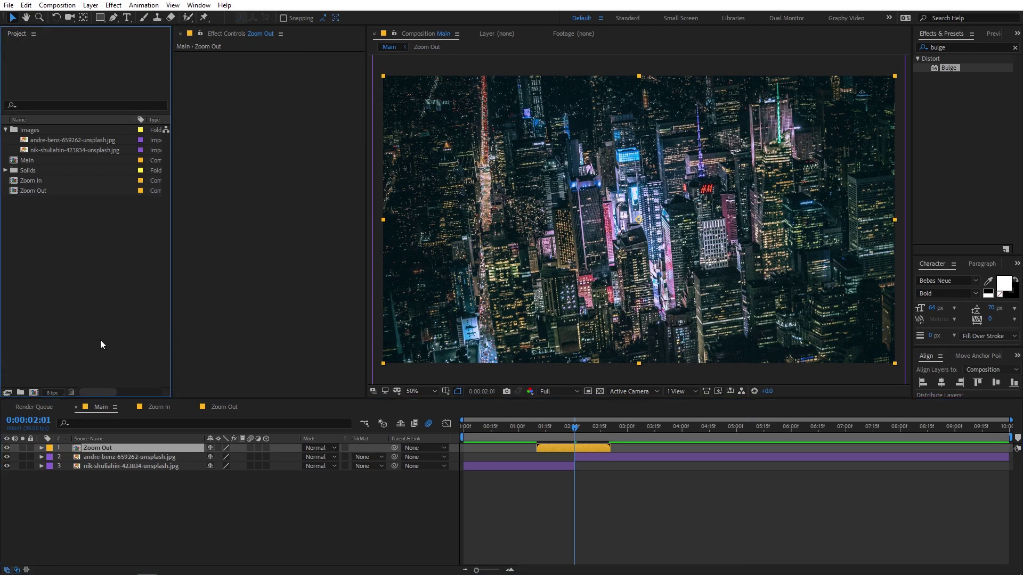
left_click(96, 448)
key("Delete")
left_click(58, 305)
left_click_drag(37, 191, 109, 449)
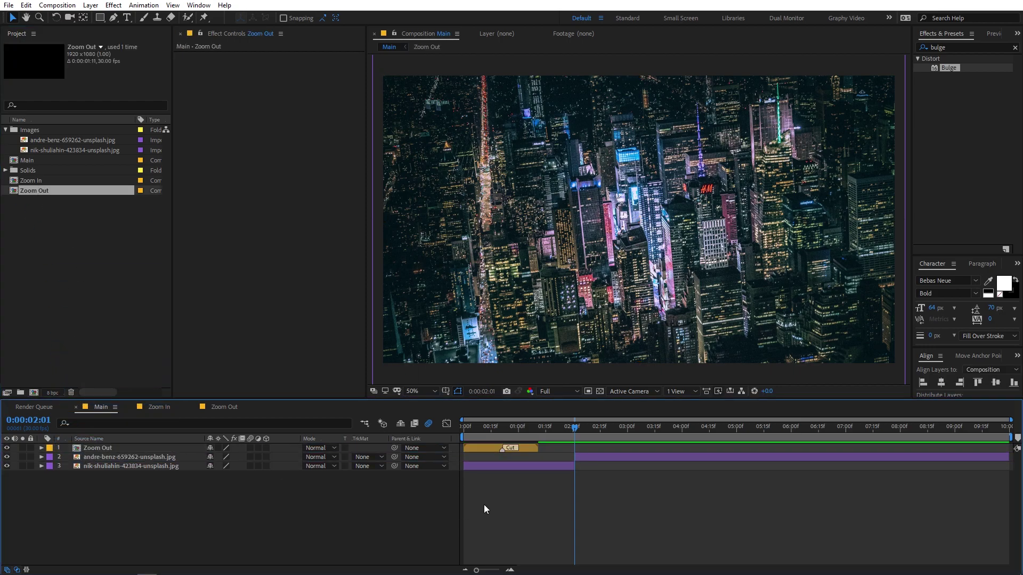
left_click_drag(483, 453, 555, 451)
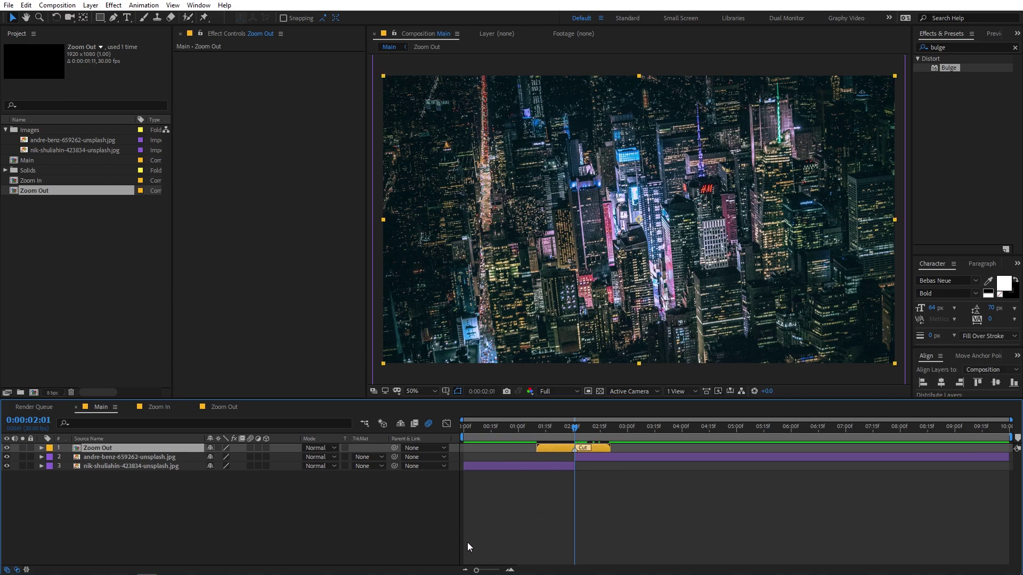
Collapse transformations on the Zoom Out layer, preview the transition, and return the playhead to the cut at 0:00:02:01
key("semicolon")
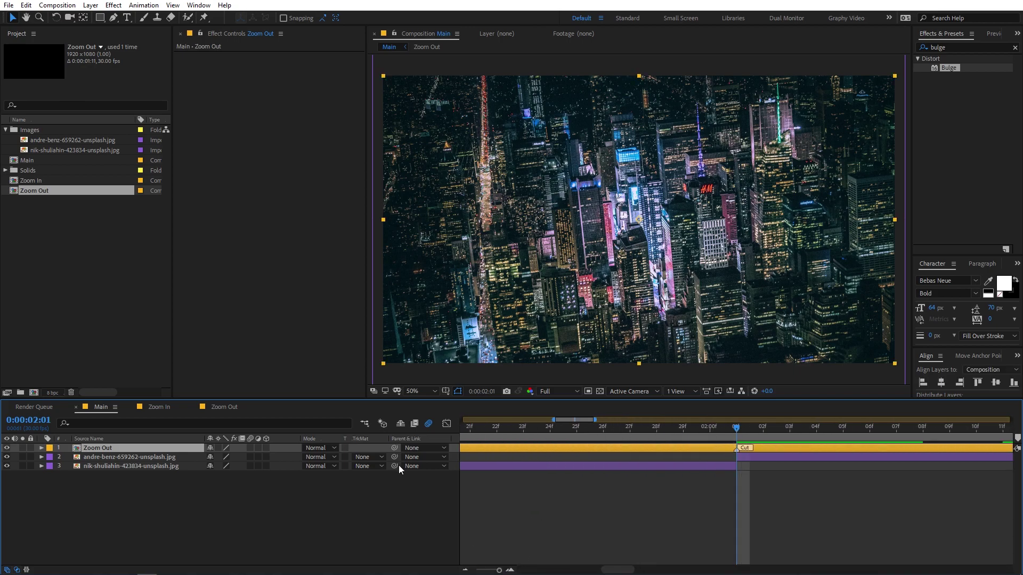
key("semicolon")
left_click(218, 448)
left_click_drag(561, 433, 525, 429)
key("space")
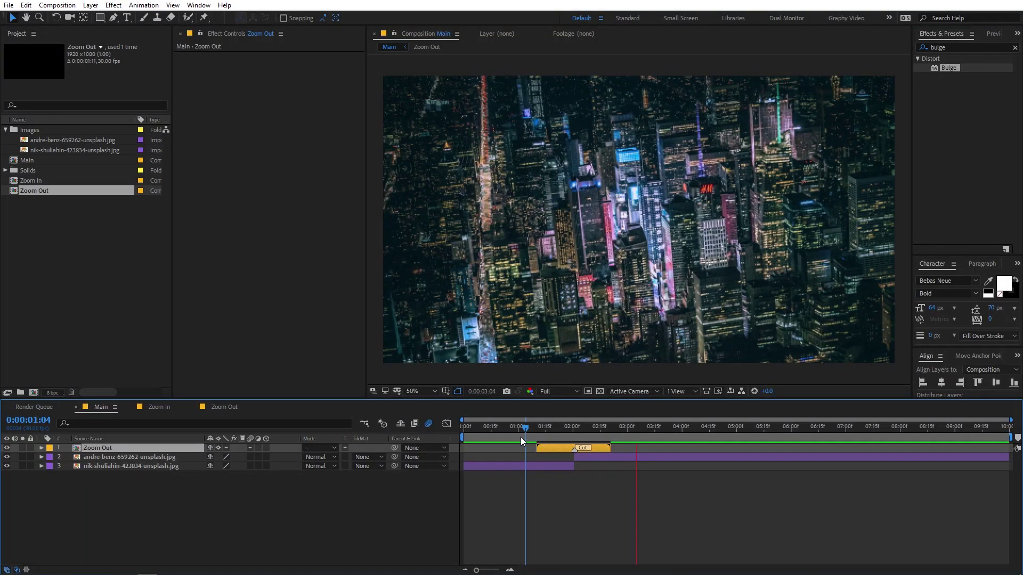
left_click(520, 437)
left_click_drag(591, 436, 570, 434)
Add the Zoom In composition above Zoom Out in Main and align its Cut marker with the cut at 0:00:02:01
left_click(89, 238)
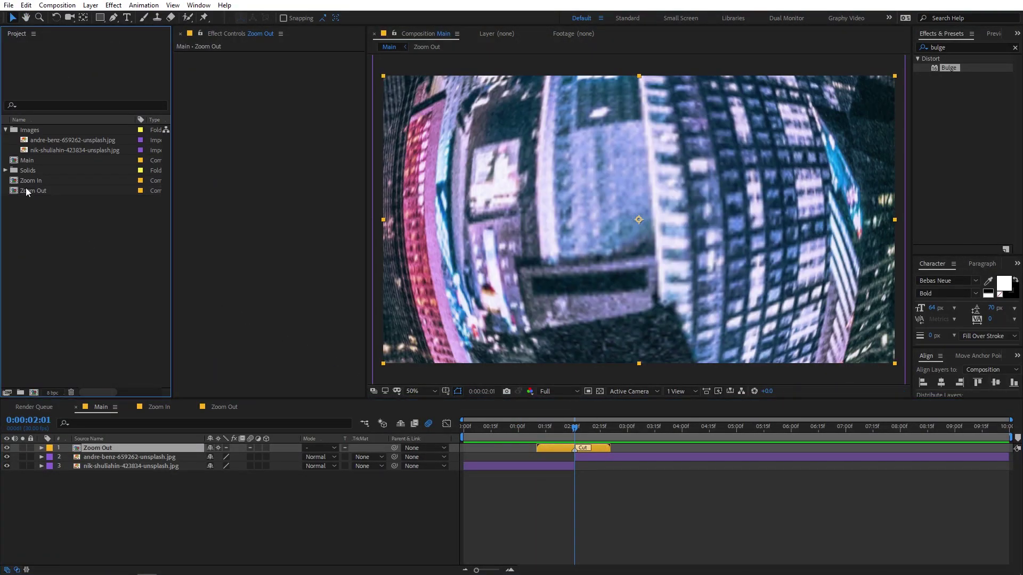
left_click(32, 181)
left_click_drag(47, 180, 102, 451)
left_click(555, 539)
left_click(484, 447)
left_click_drag(484, 448, 549, 448)
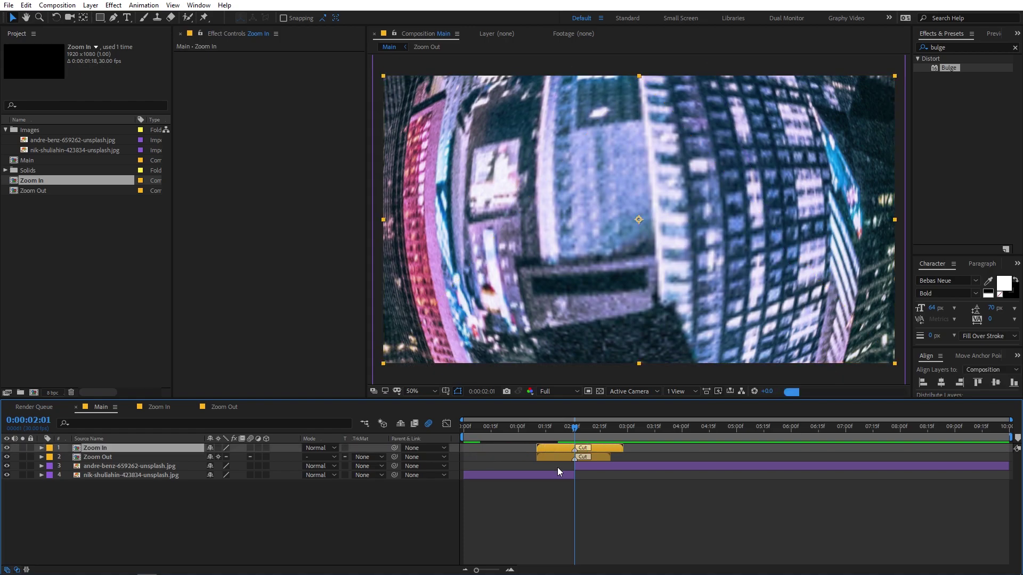
Collapse transformations on the Zoom In layer and trim its start to the cut at 0:00:02:01
left_click(219, 448)
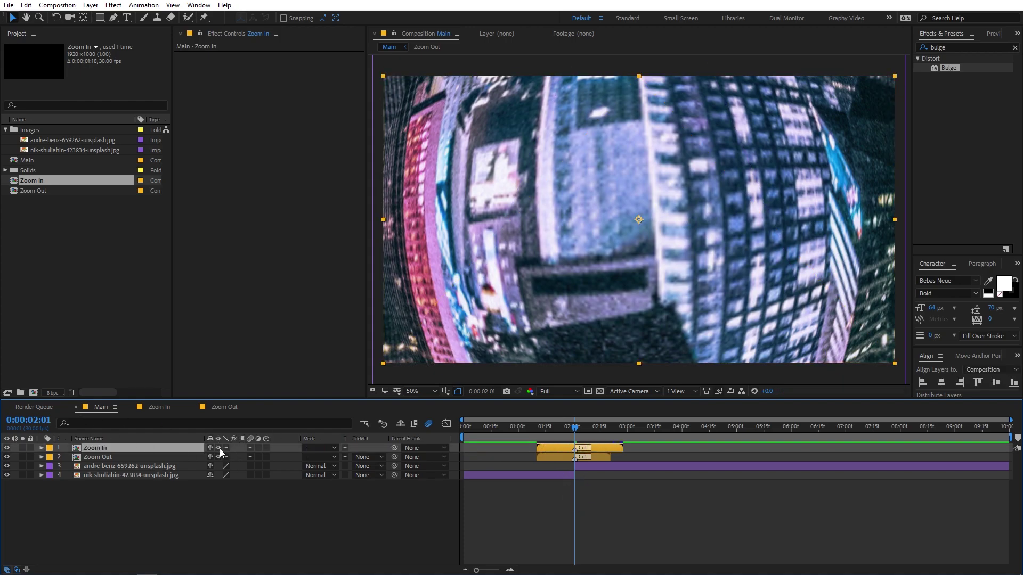
left_click(570, 515)
left_click(538, 448)
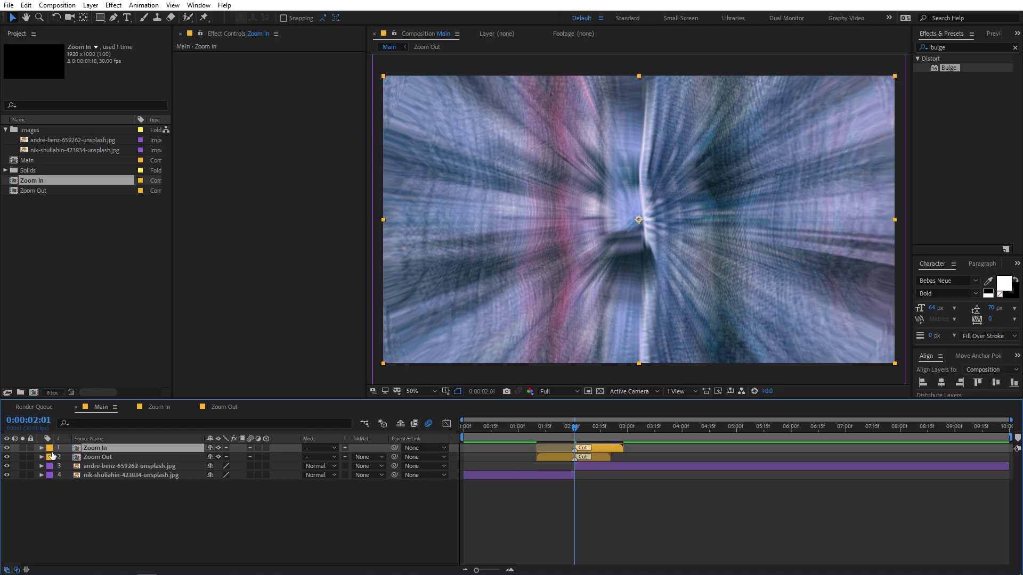
Trim the end of the Zoom Out layer to the cut at 0:00:02:01 and preview the combined transition
left_click(562, 458)
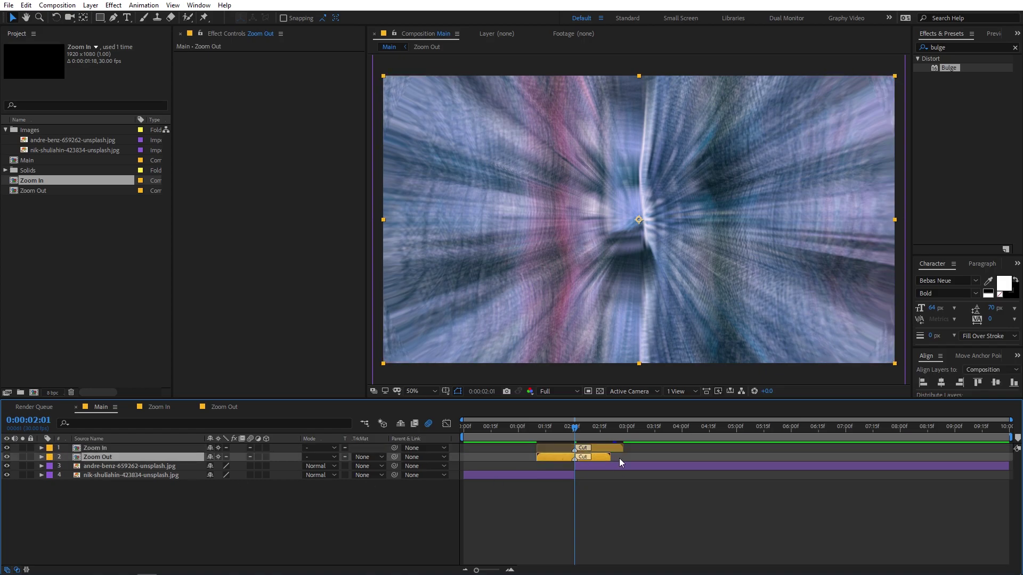
left_click_drag(610, 458, 581, 460)
left_click(525, 435)
key("space")
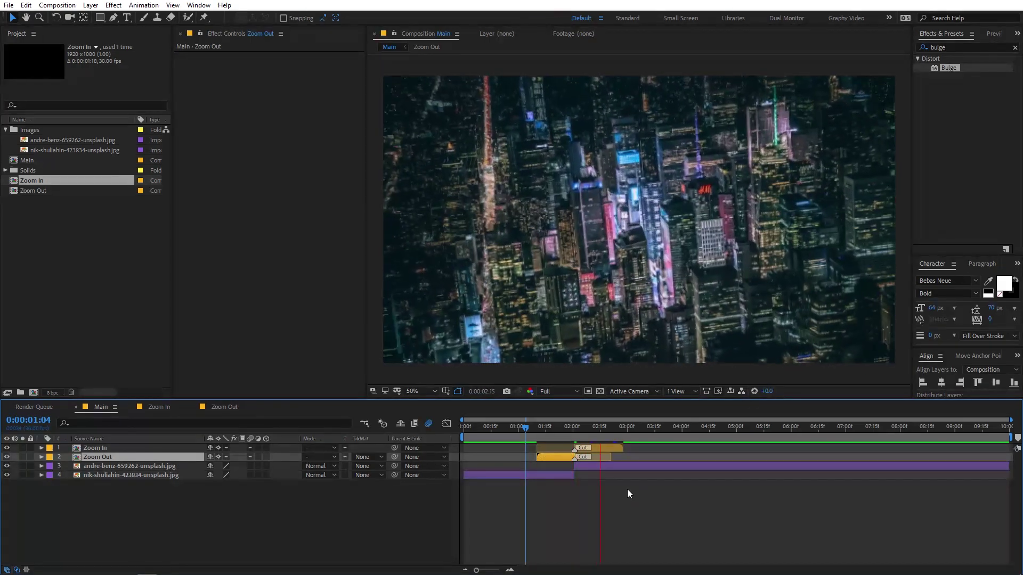
left_click_drag(532, 439, 527, 439)
key("space")
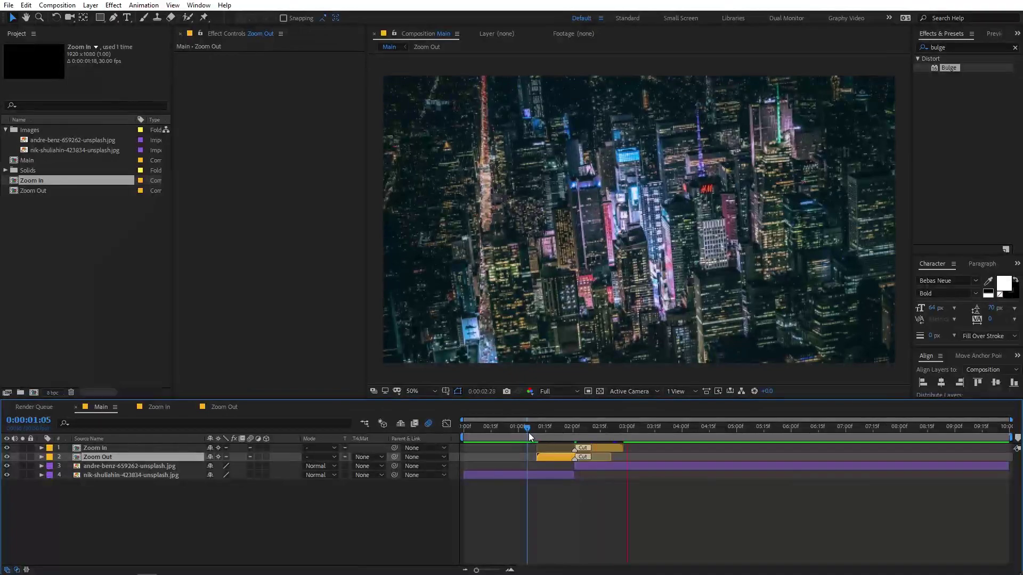
key("space")
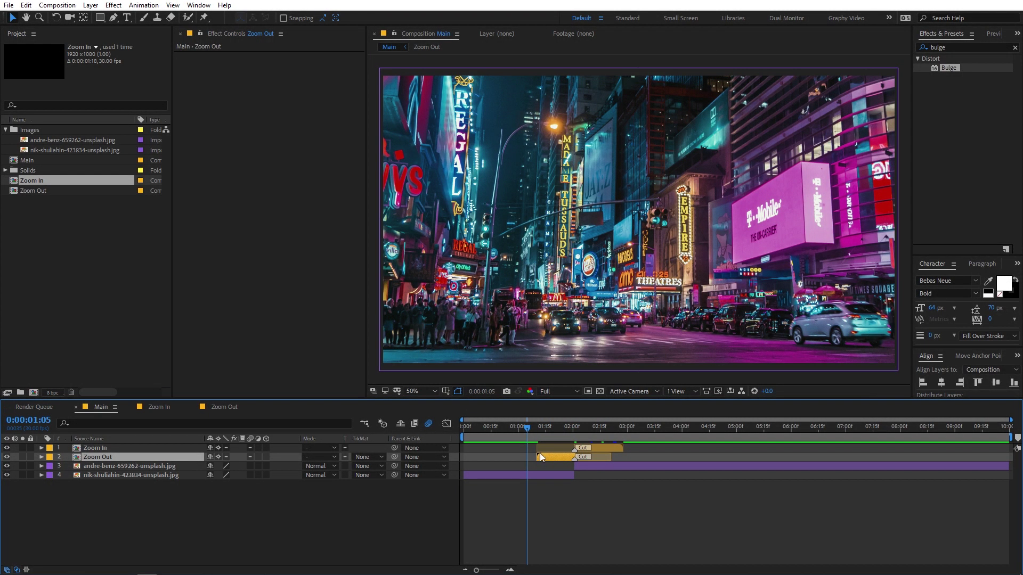
Reverse the trims around the cut at 0:00:02:01 so the Zoom In layer ends there and the Zoom Out layer starts there
left_click_drag(542, 431, 577, 432)
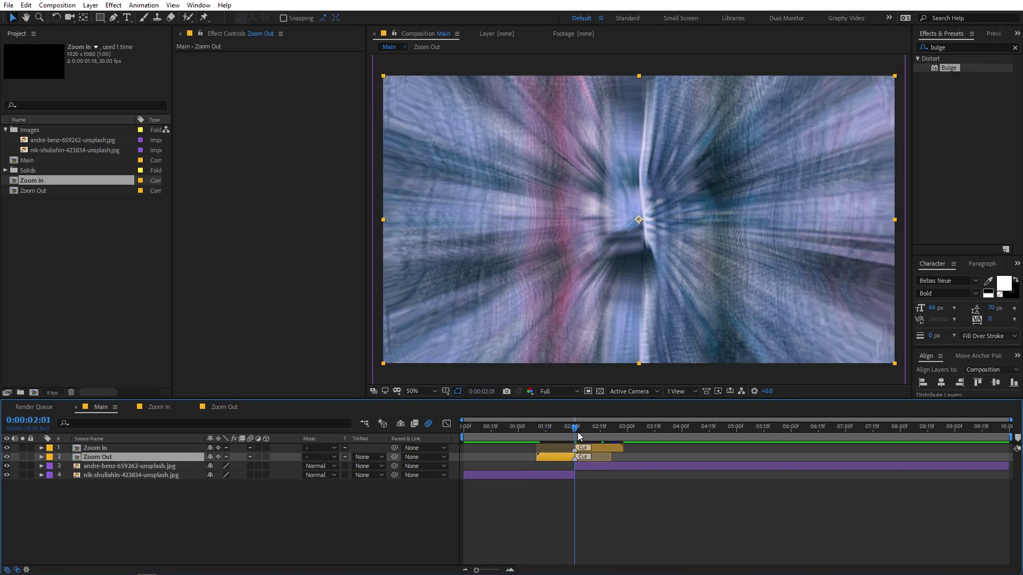
left_click(597, 448)
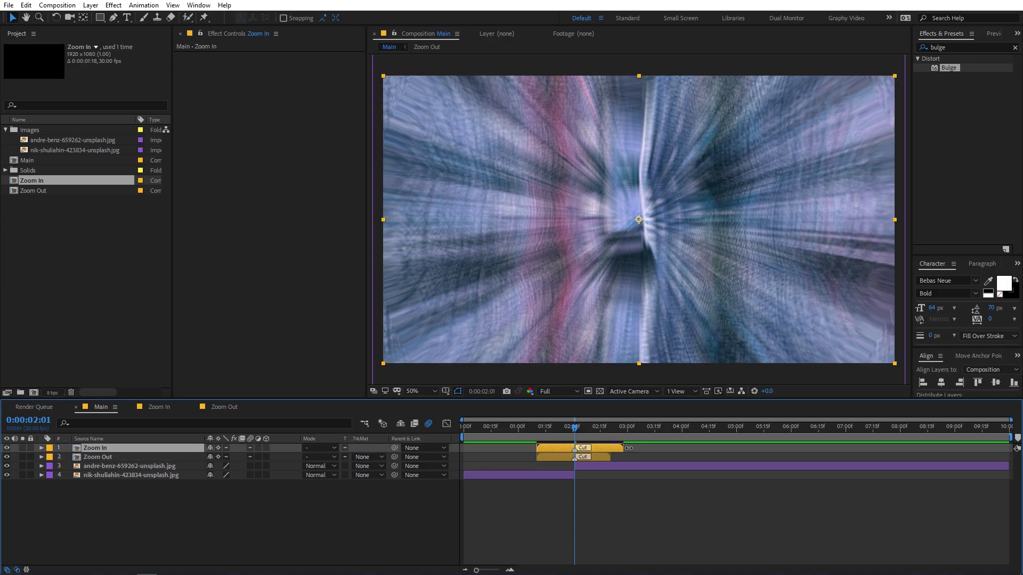
left_click(589, 457)
left_click_drag(539, 459, 571, 460)
Preview the Zoom In to Zoom Out transition across the cut in Main, replaying it from 0:00:01:09
left_click(530, 433)
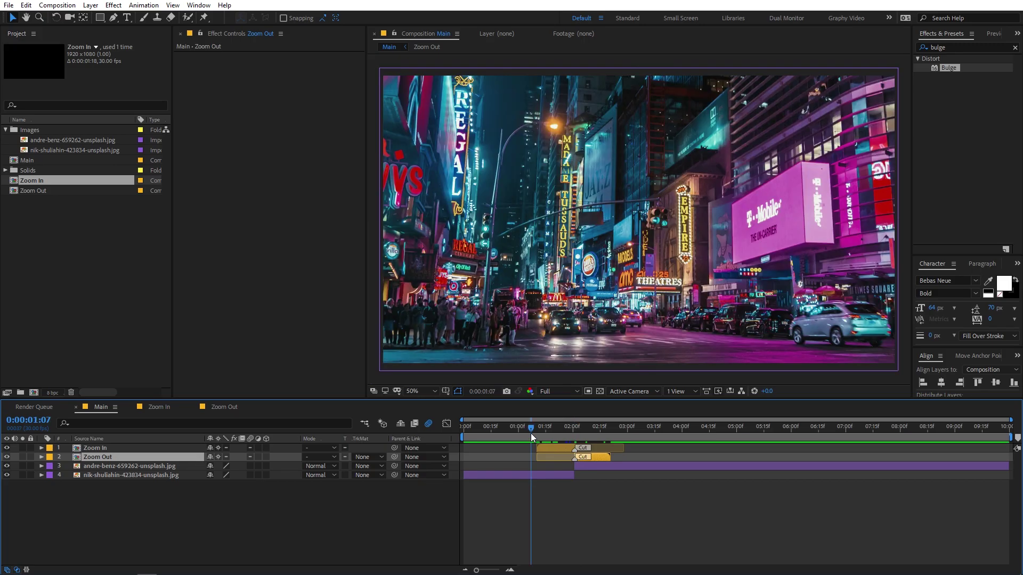
key("space")
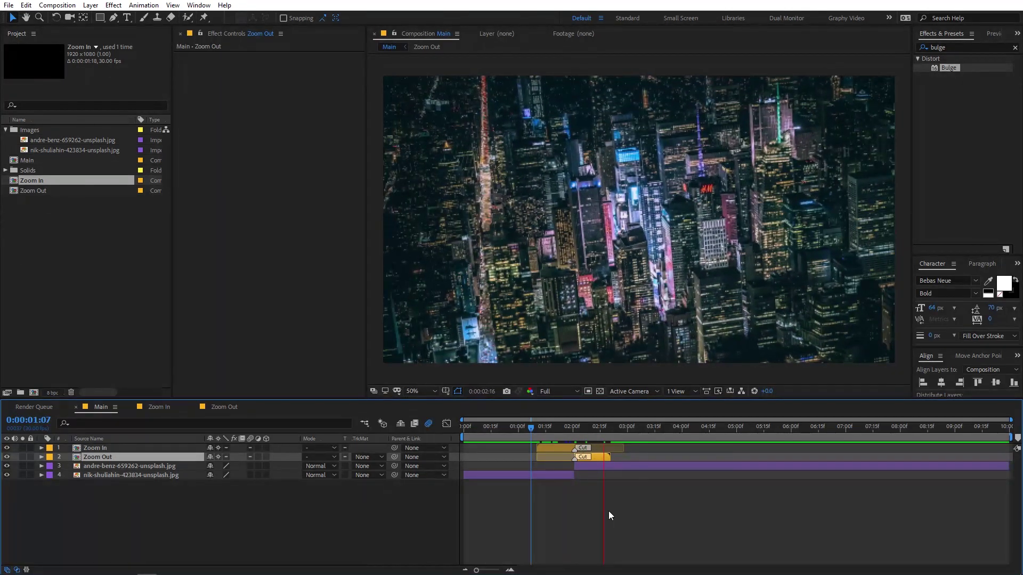
left_click(608, 510)
left_click(531, 426)
left_click_drag(535, 427, 144, 452)
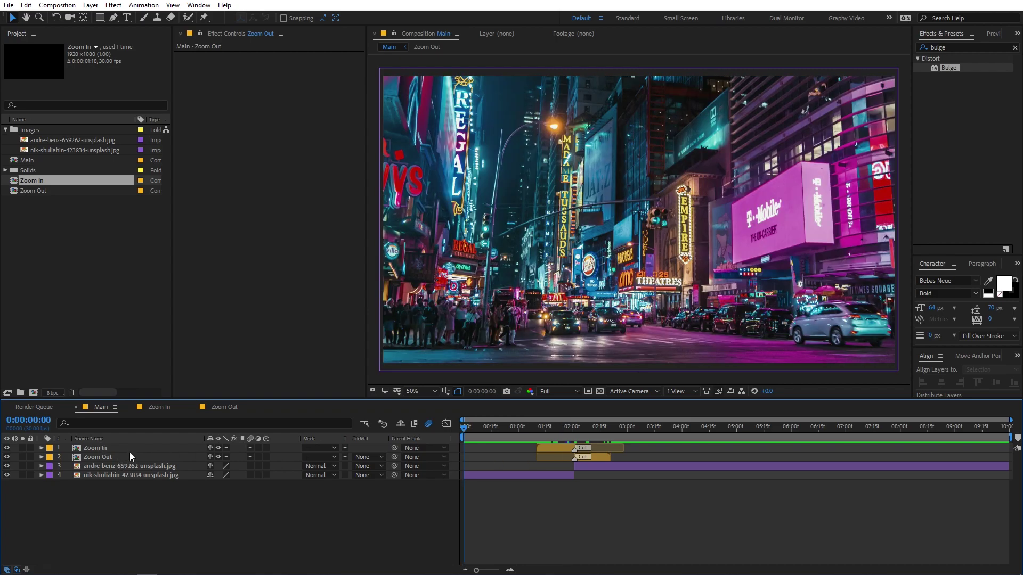
mouse_move(536, 430)
left_mouse_down()
mouse_move(586, 435)
mouse_move(535, 437)
left_mouse_up()
key("space")
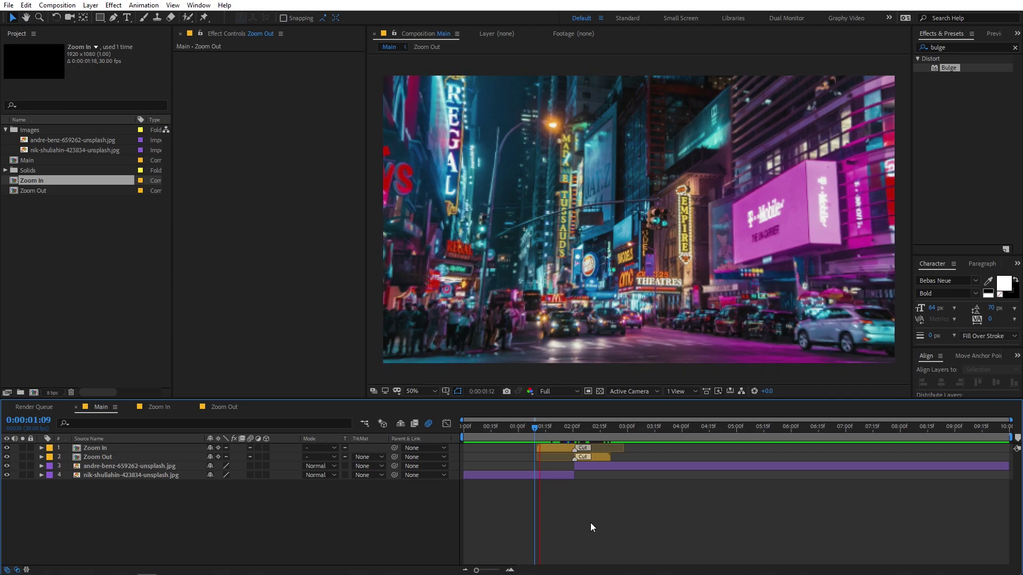
key("space")
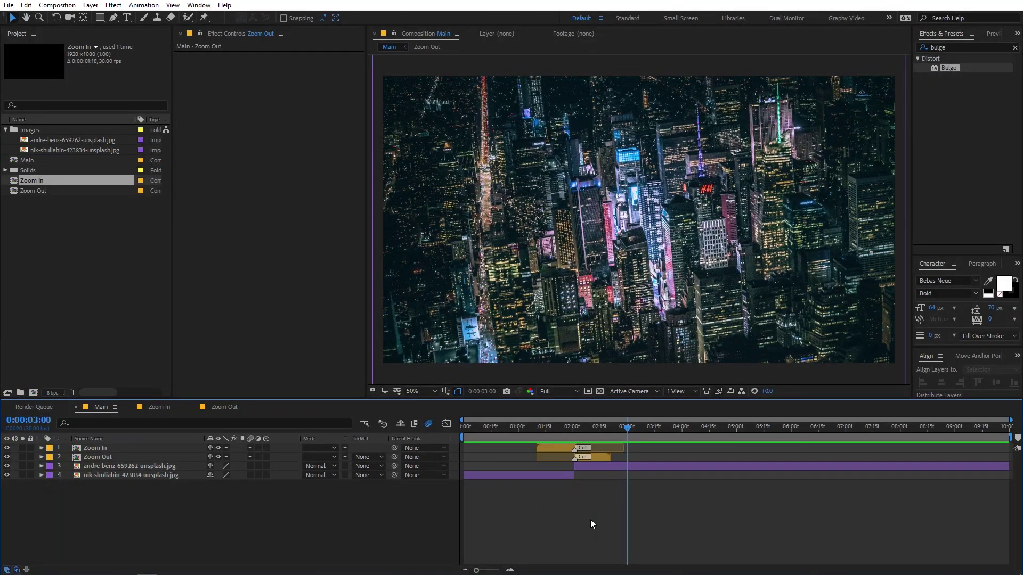